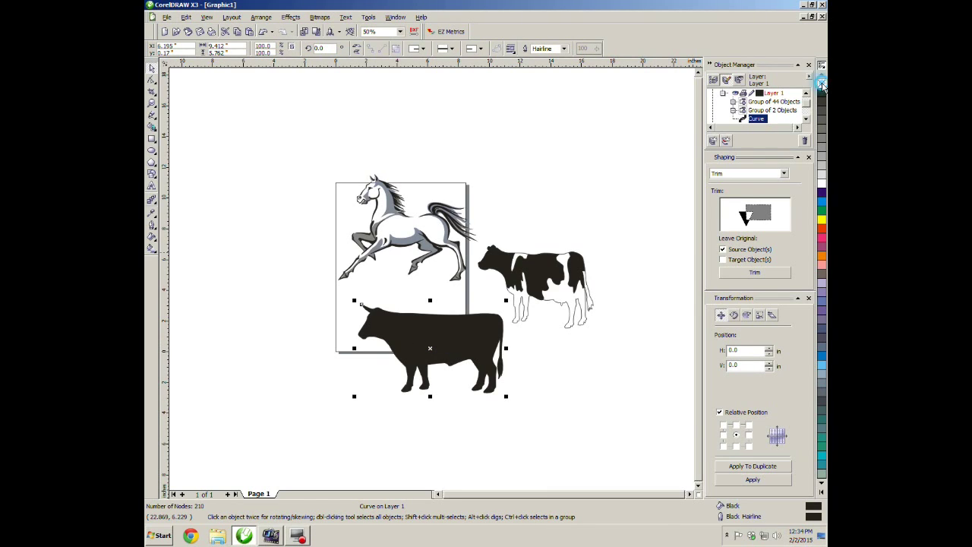
# - Remove the fill from the solid black bull and move its outline below the page
pyautogui.click(822, 83)
pyautogui.click(474, 448)
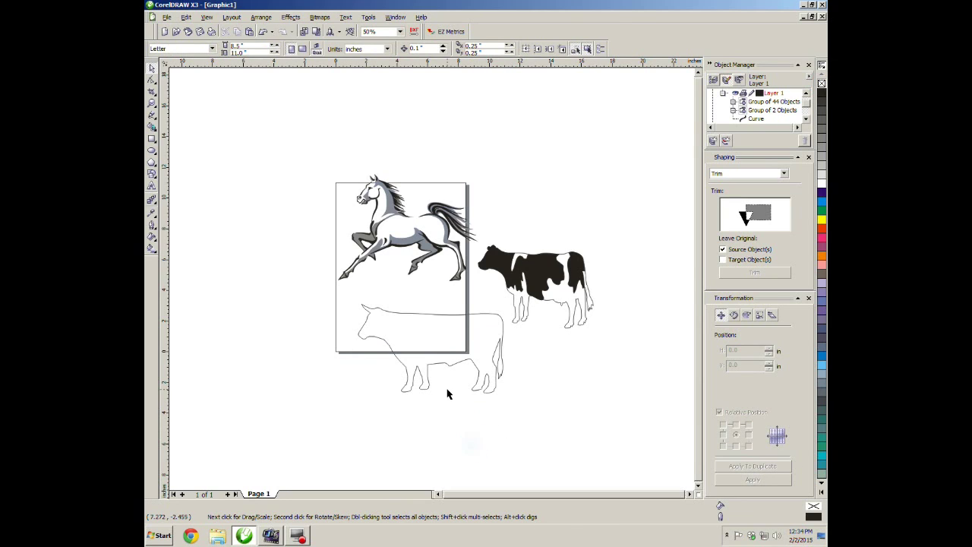
pyautogui.moveTo(442, 366); pyautogui.dragTo(434, 420)
pyautogui.click(492, 339)
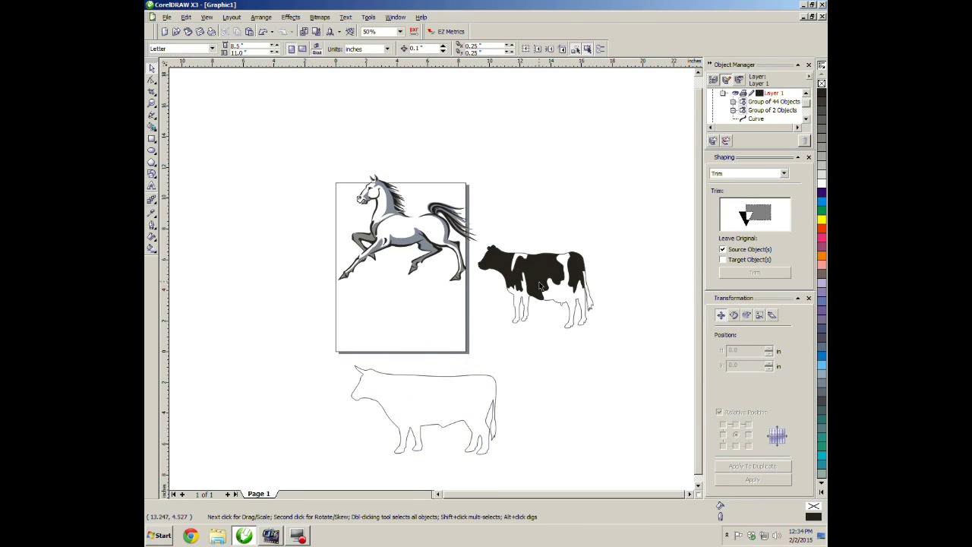
# - Remove the fill from the spotted cow group so only its outlines are drawn
pyautogui.click(539, 282)
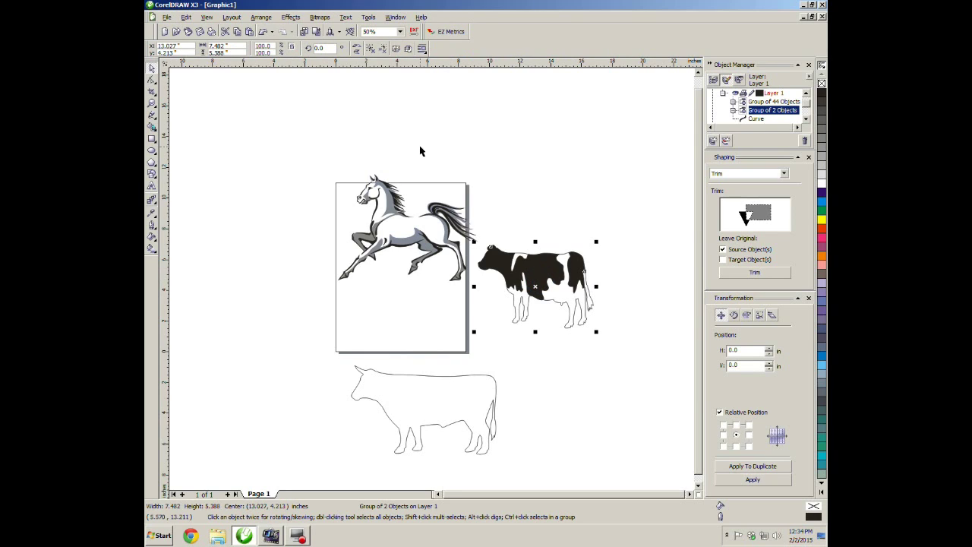
pyautogui.click(821, 83)
pyautogui.click(601, 185)
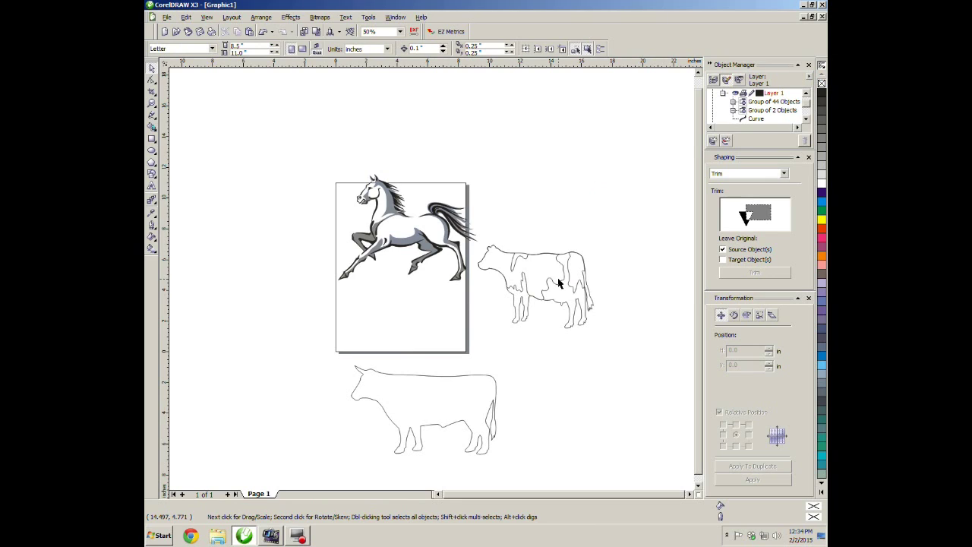
# - Ungroup the cow, delete its spots curve, and place the remaining body outline beside the bull outline
pyautogui.click(522, 259)
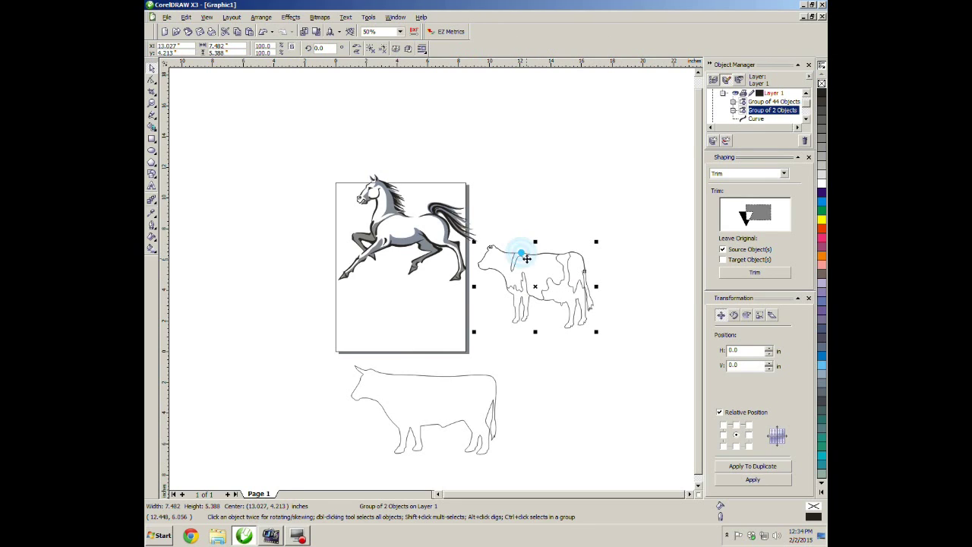
pyautogui.click(370, 51)
pyautogui.click(528, 161)
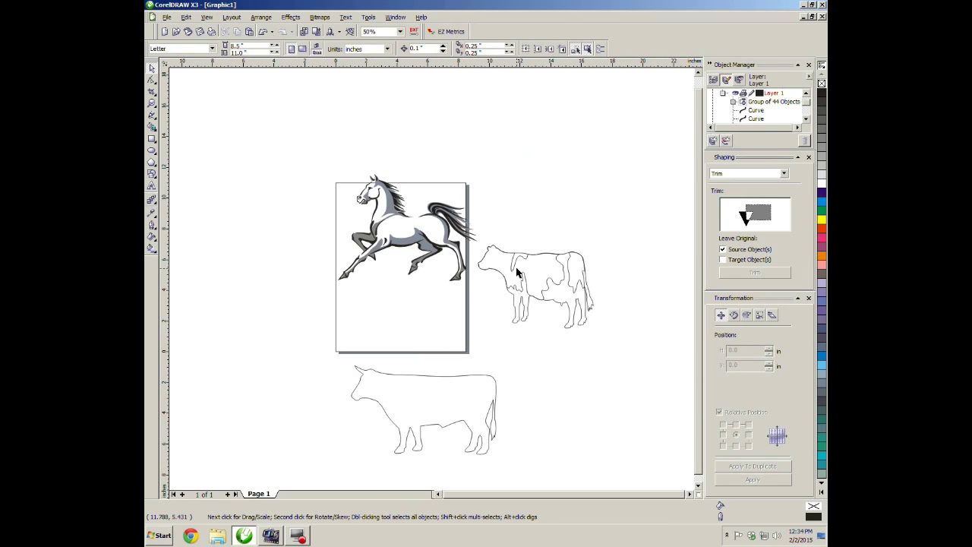
pyautogui.moveTo(516, 267); pyautogui.dragTo(578, 365)
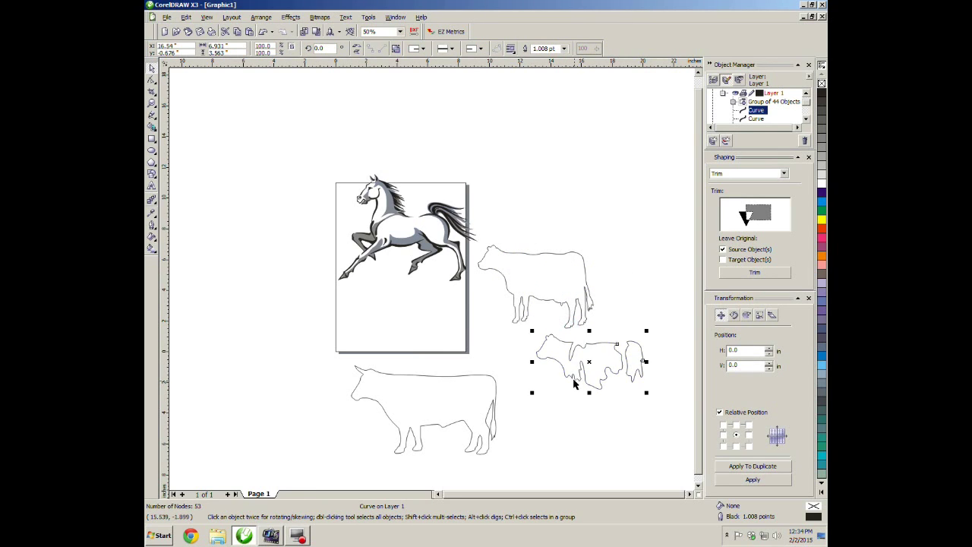
pyautogui.press('Delete')
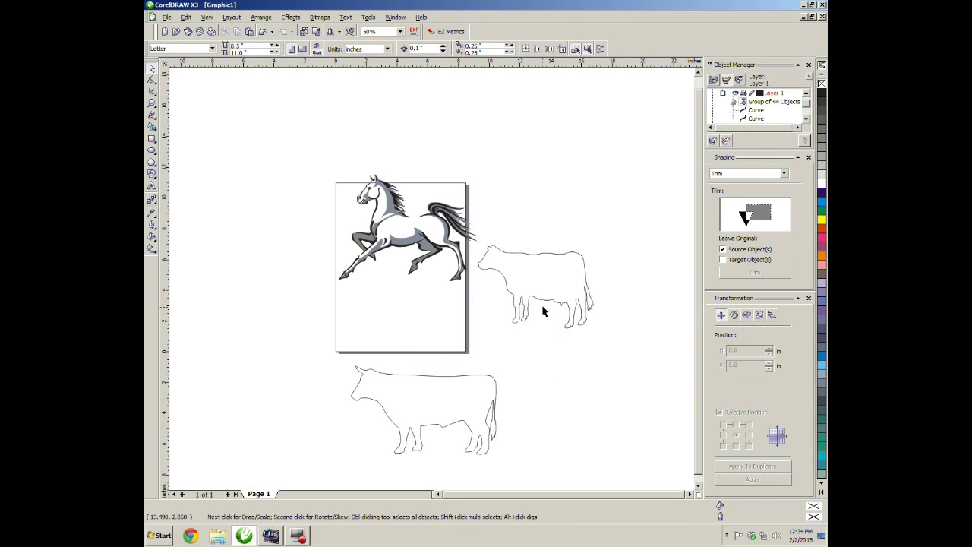
pyautogui.moveTo(542, 304); pyautogui.dragTo(571, 416)
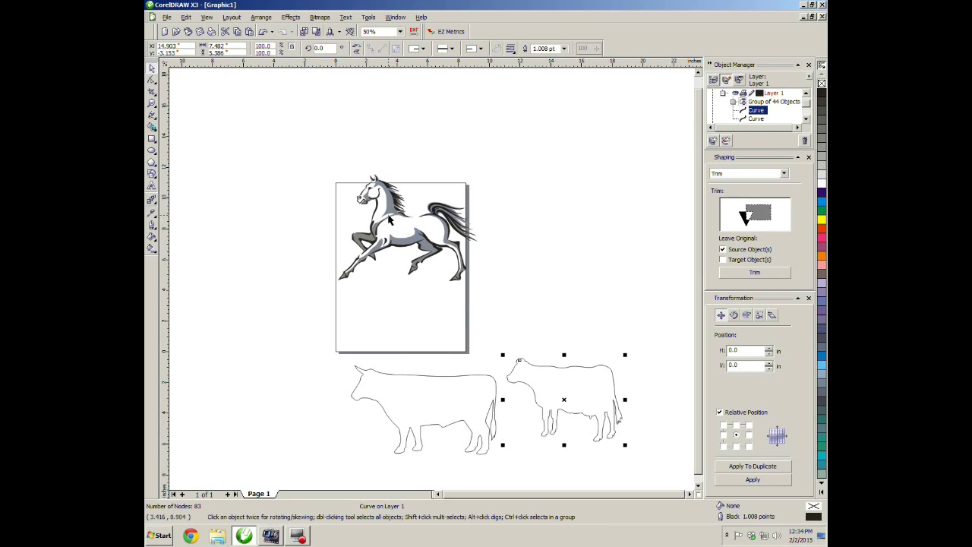
# - Convert the horse group to unfilled shapes with black outlines and ungroup it into separate curves
pyautogui.scroll(2, 389, 219)
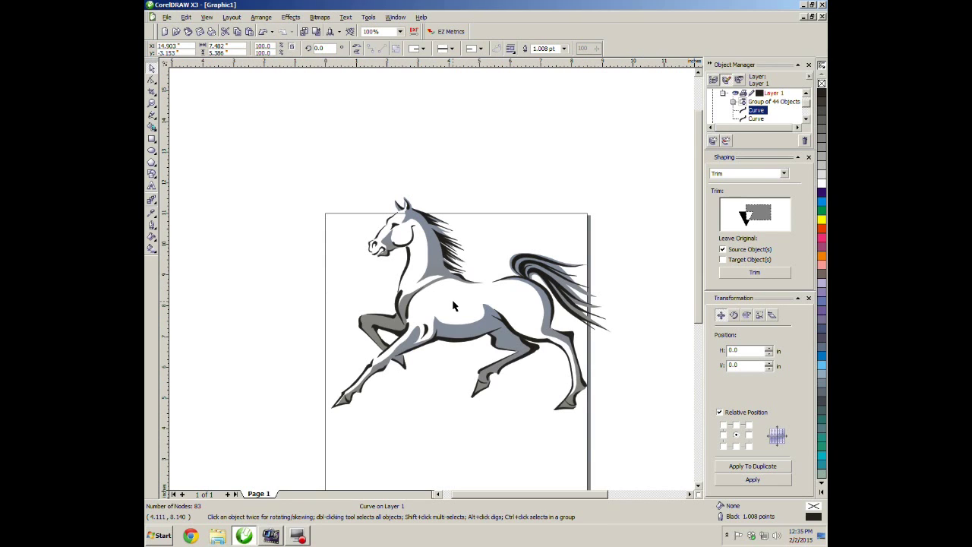
pyautogui.click(437, 275)
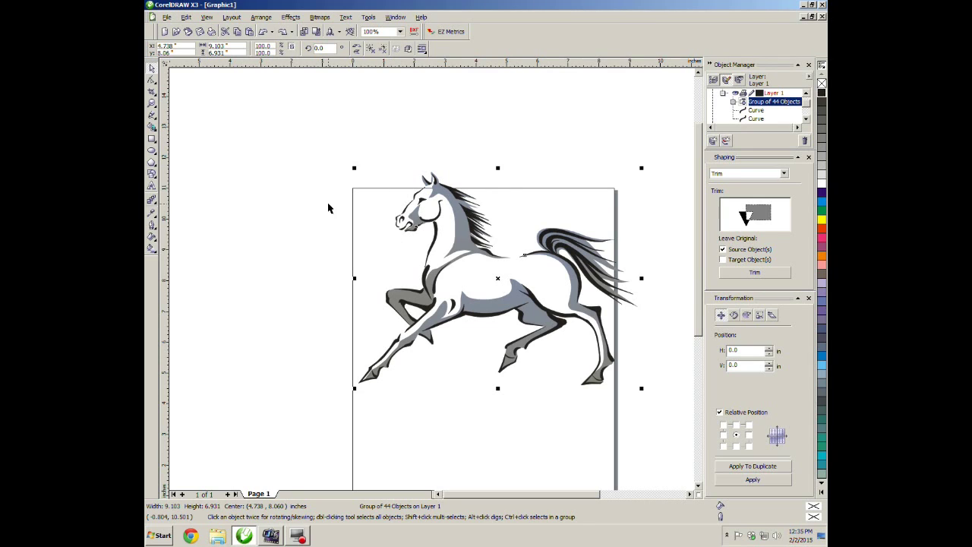
pyautogui.click(319, 167)
pyautogui.click(461, 232)
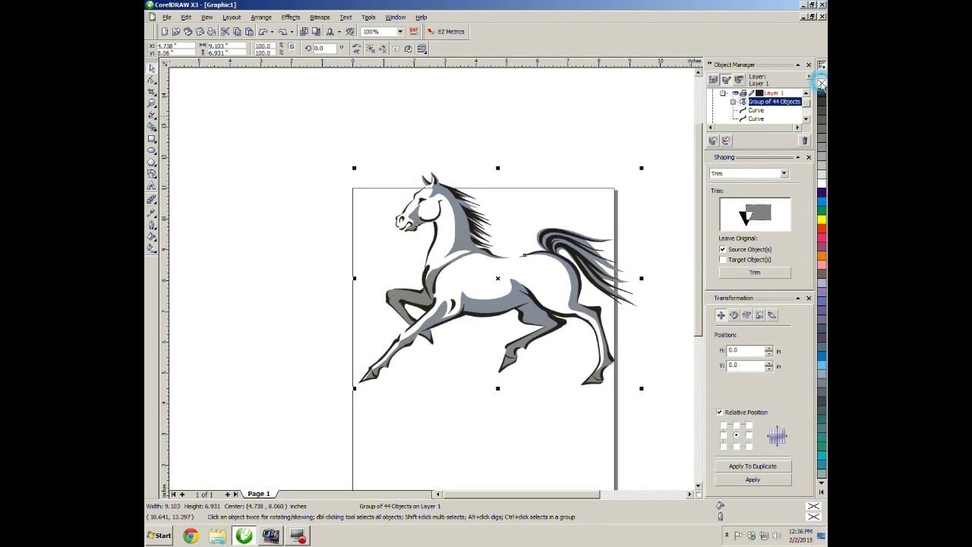
pyautogui.click(821, 83)
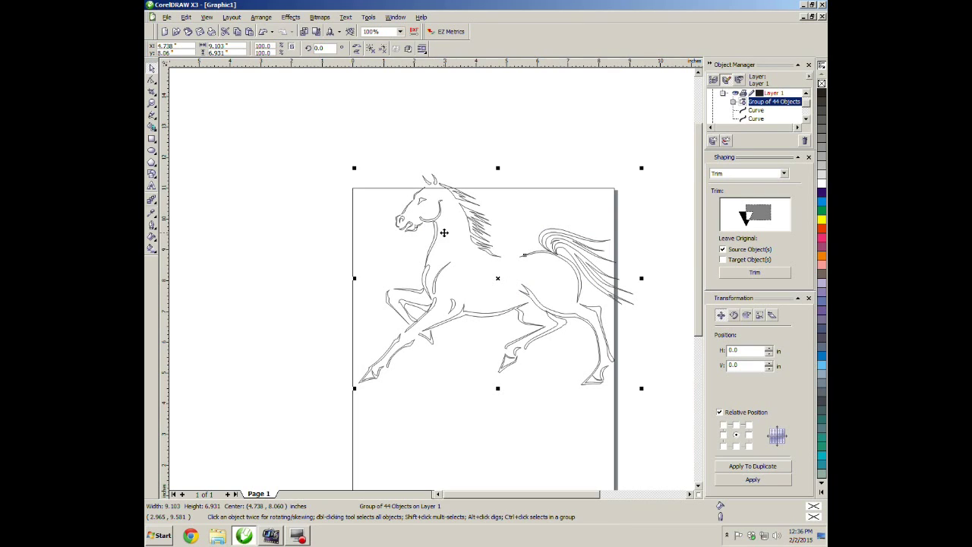
pyautogui.rightClick(822, 92)
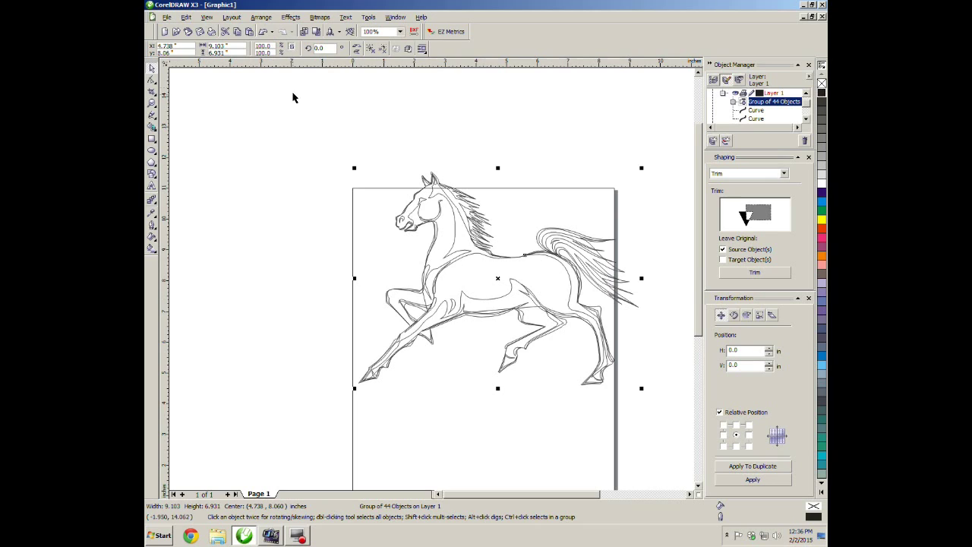
pyautogui.click(370, 49)
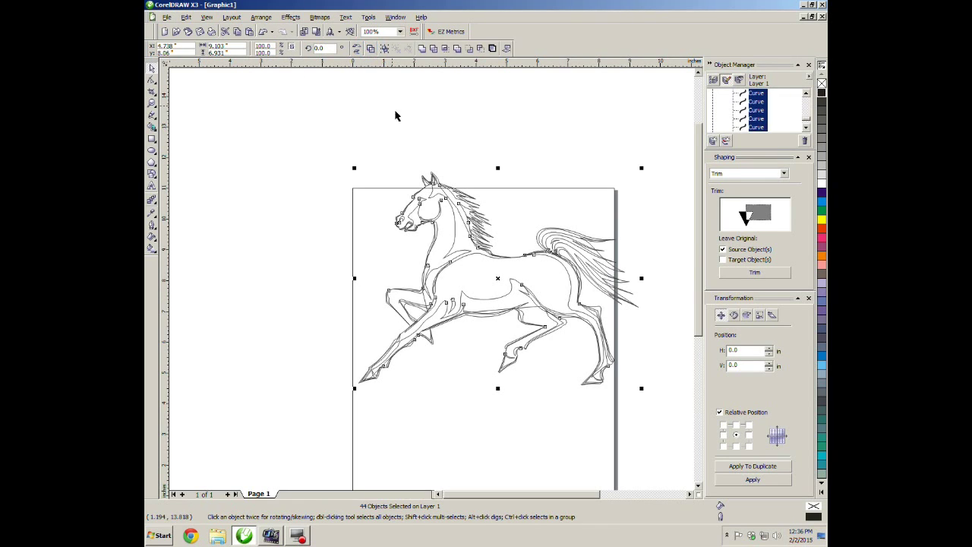
pyautogui.click(439, 124)
# - Try moving the horse's belly and leg shading curve upward to see its shape, and undo the move
pyautogui.scroll(2, 473, 281)
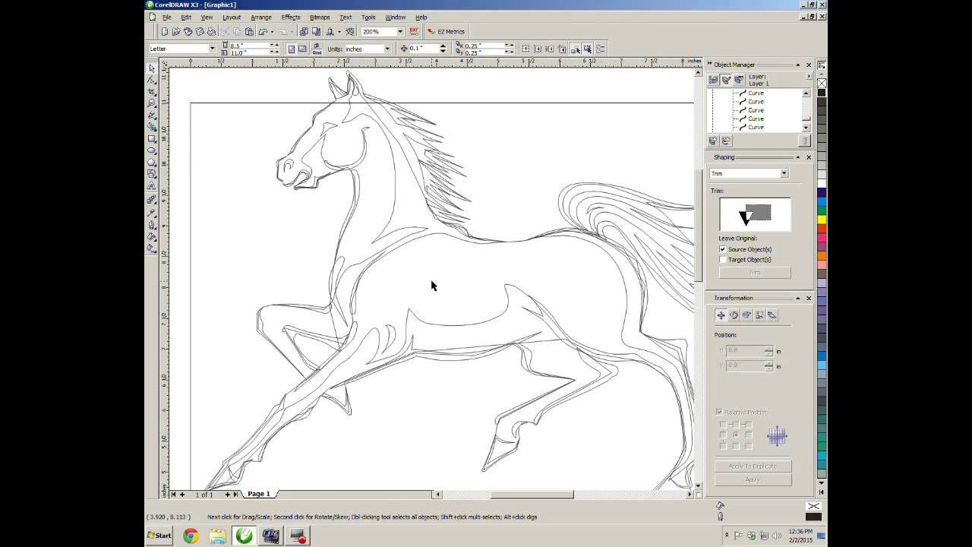
pyautogui.moveTo(452, 330); pyautogui.dragTo(451, 291)
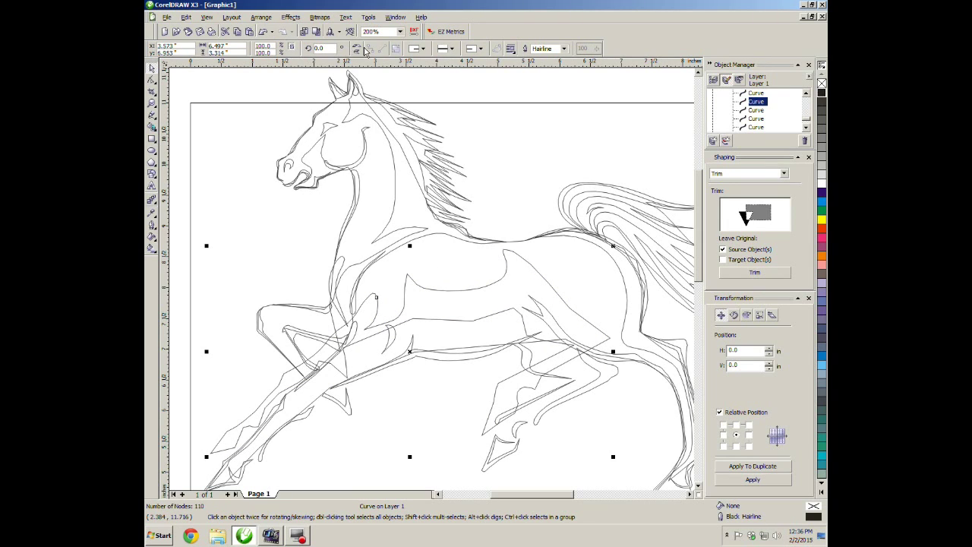
pyautogui.click(265, 32)
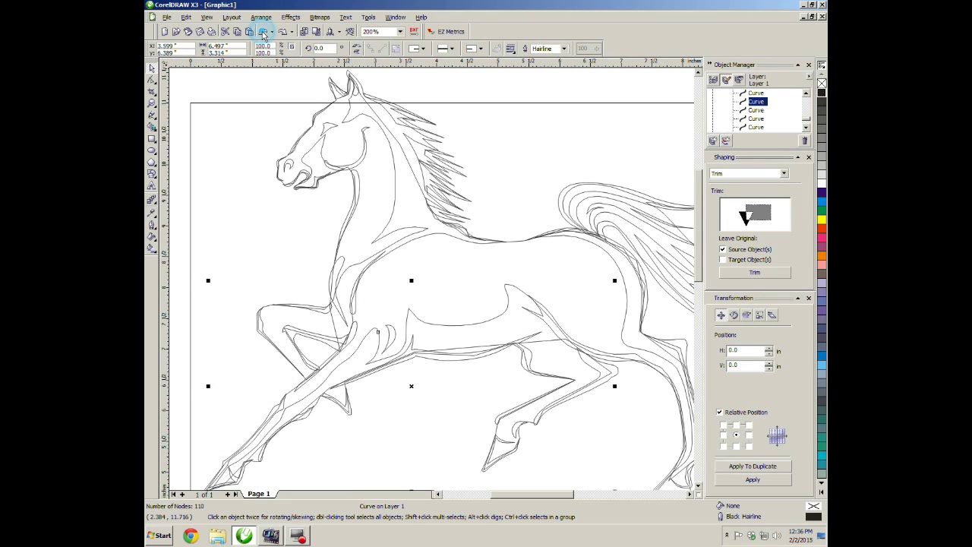
# - Set the outline of the horse's mane, neck and raised foreleg curve to red
pyautogui.click(391, 220)
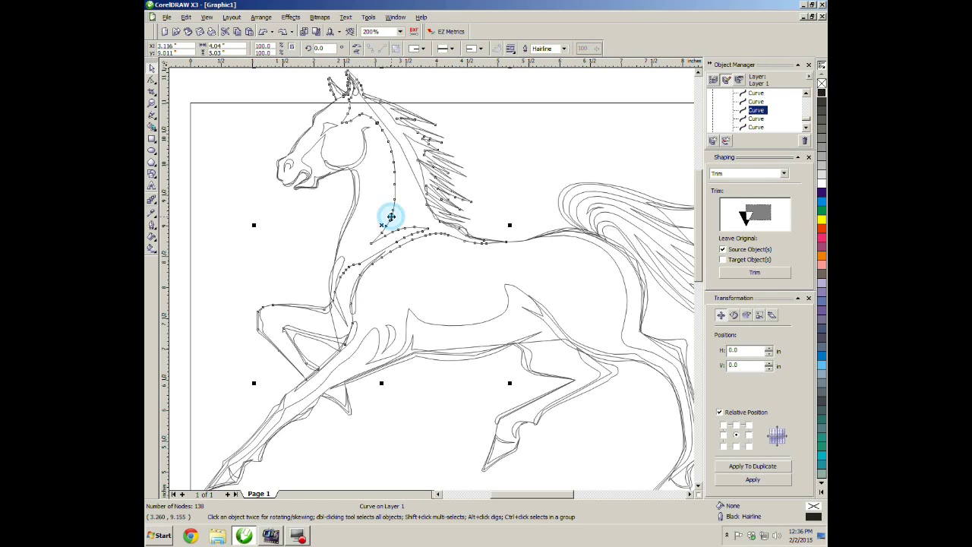
pyautogui.rightClick(821, 232)
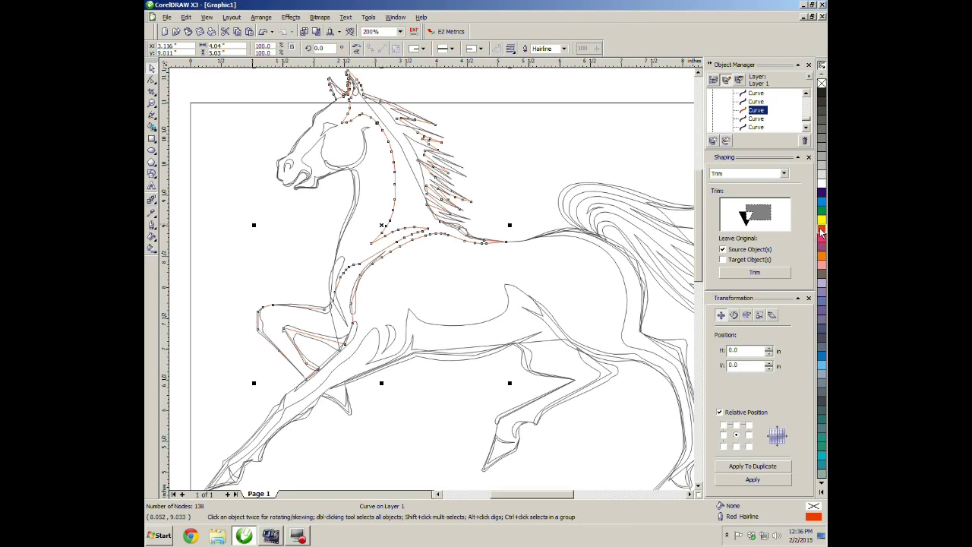
pyautogui.click(566, 157)
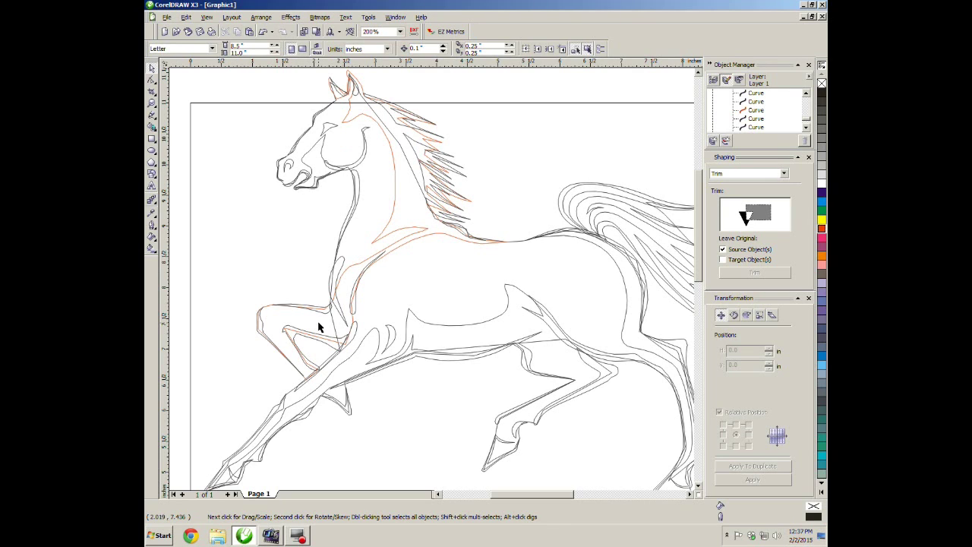
# - Delete the small curve above the horse's extended foreleg and set the belly line curve's outline to magenta
pyautogui.click(392, 338)
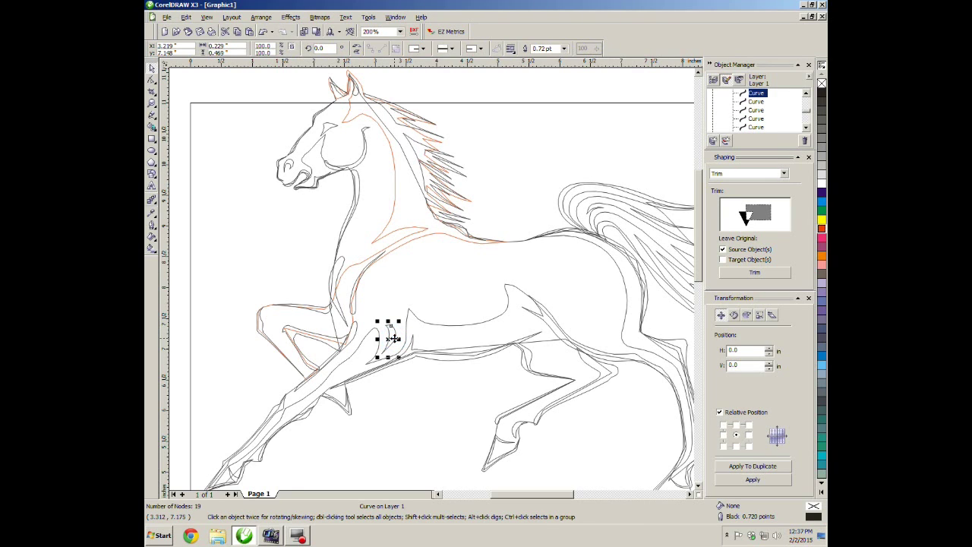
pyautogui.click(414, 342)
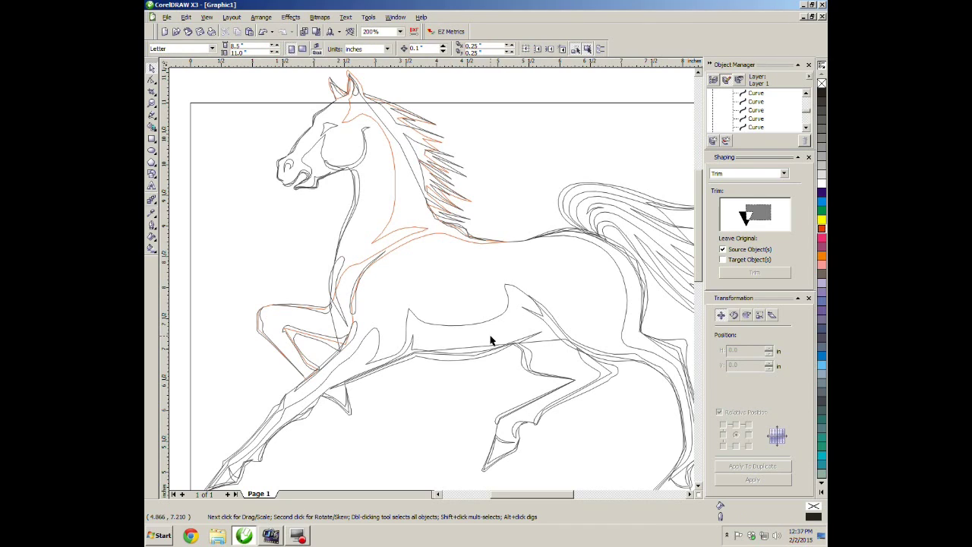
pyautogui.click(532, 357)
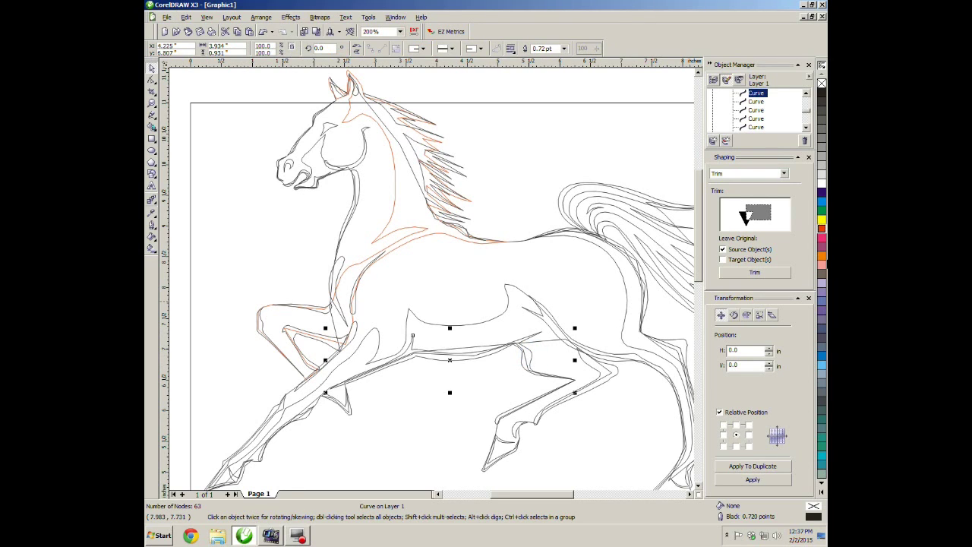
pyautogui.rightClick(822, 238)
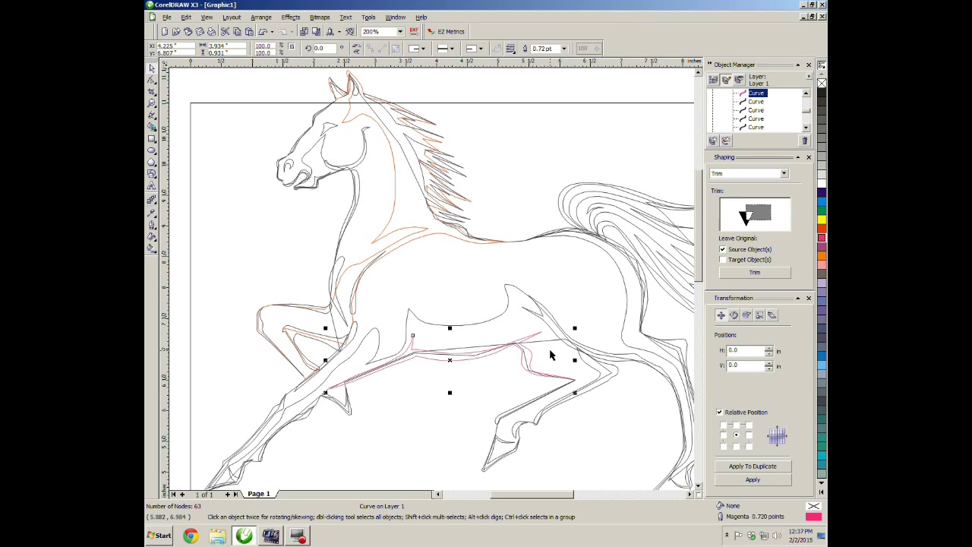
# - Try shifting the magenta belly curve upward off the other lines, and undo the move
pyautogui.moveTo(475, 359); pyautogui.dragTo(479, 327)
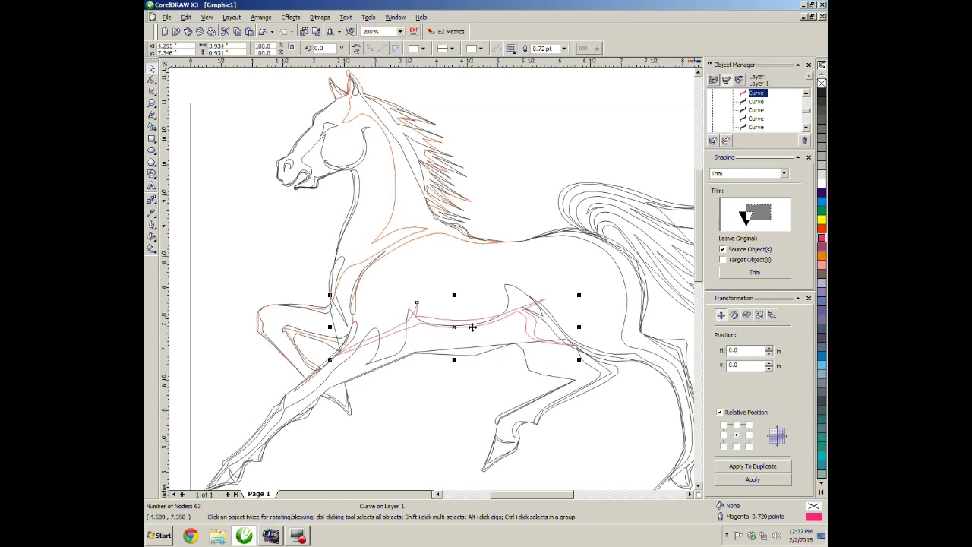
pyautogui.click(264, 32)
pyautogui.click(414, 408)
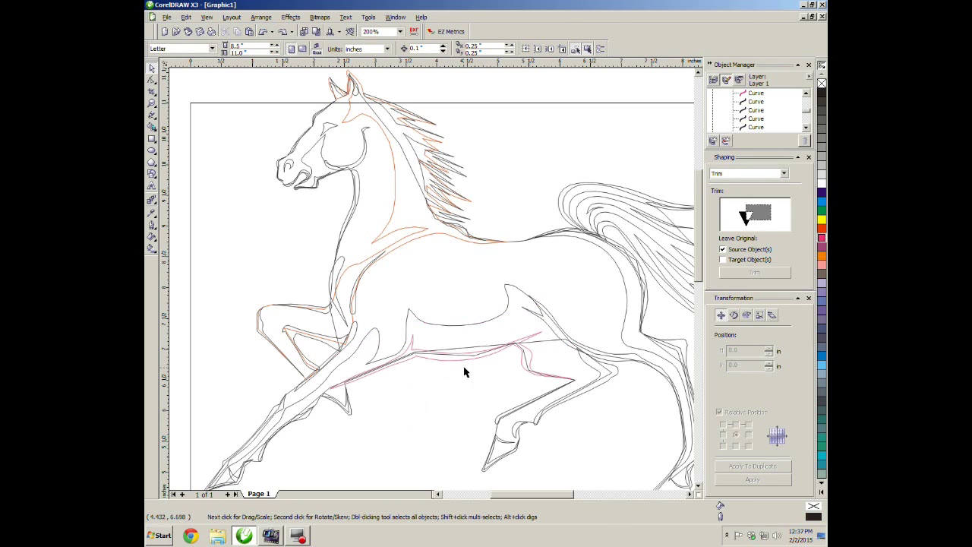
# - Try moving the horse's full body silhouette curve up and away from the other curves, and undo the move
pyautogui.click(543, 346)
pyautogui.moveTo(542, 342); pyautogui.dragTo(527, 281)
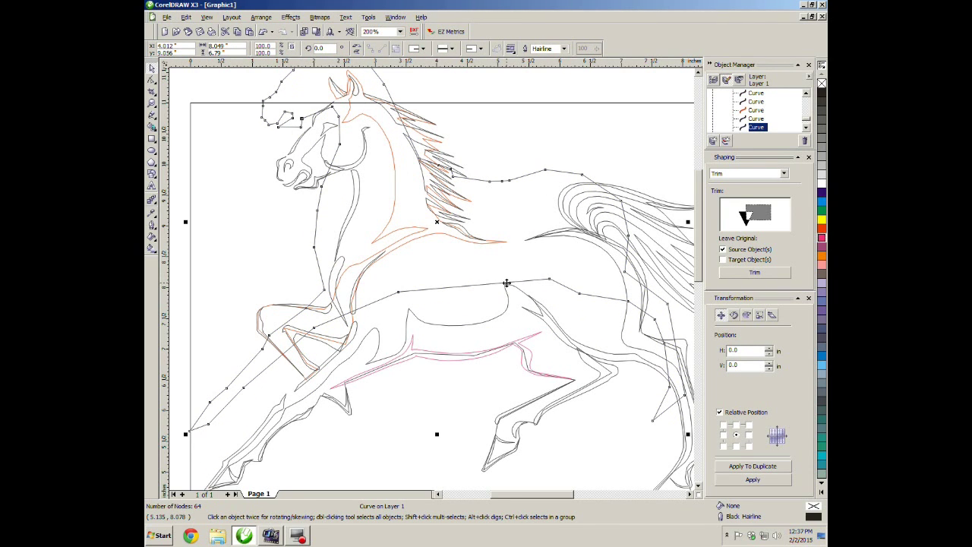
pyautogui.scroll(-1, 432, 283)
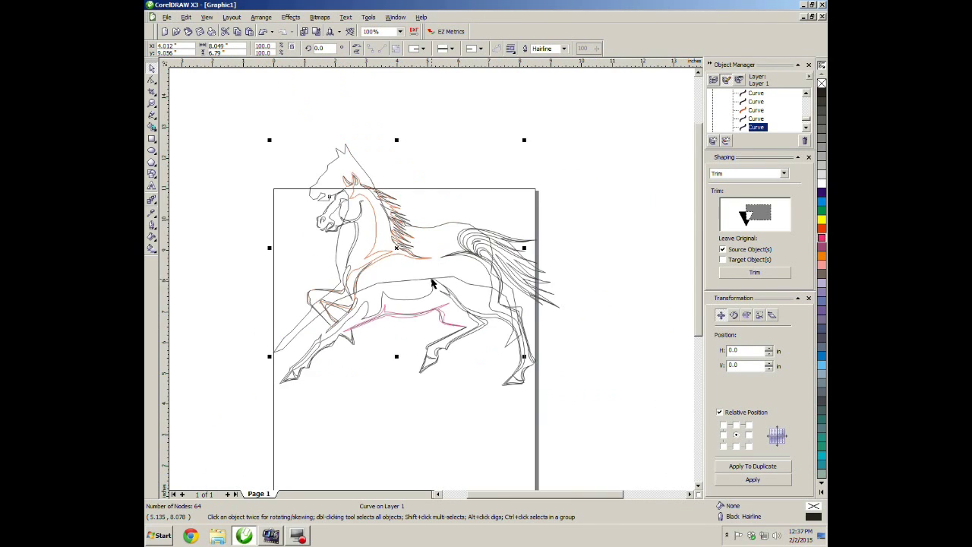
pyautogui.click(327, 165)
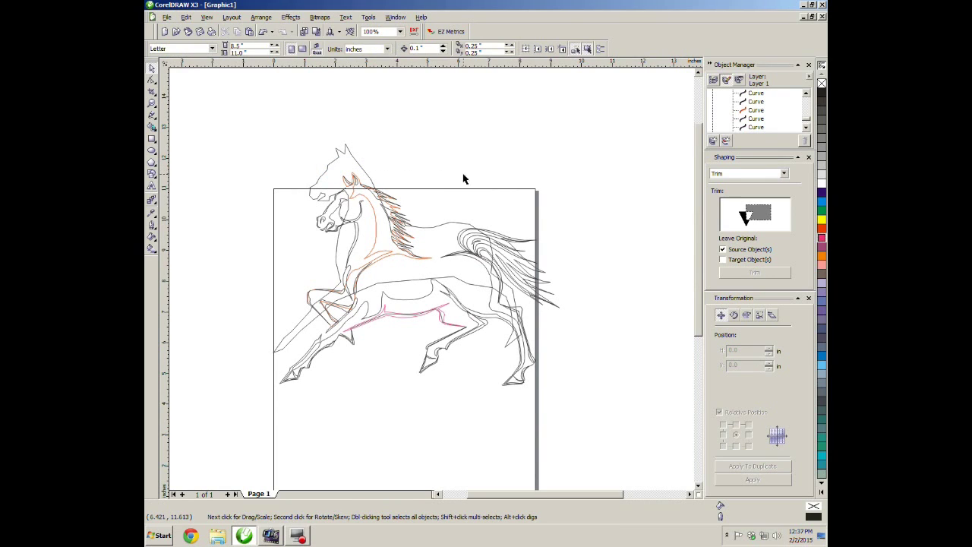
pyautogui.click(263, 31)
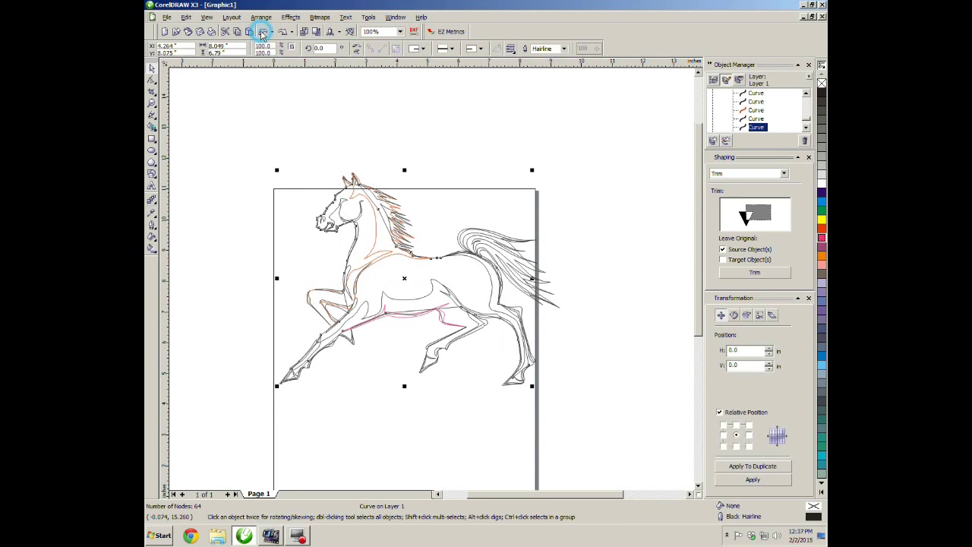
pyautogui.click(235, 202)
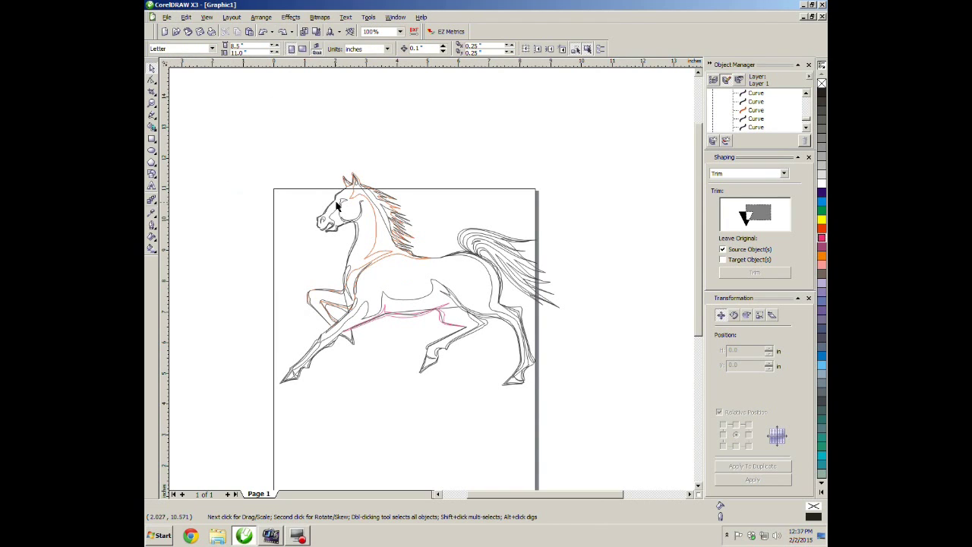
# - Try pulling the red mane and neck curve up out of the horse, and undo the move
pyautogui.click(382, 217)
pyautogui.moveTo(382, 214); pyautogui.dragTo(430, 162)
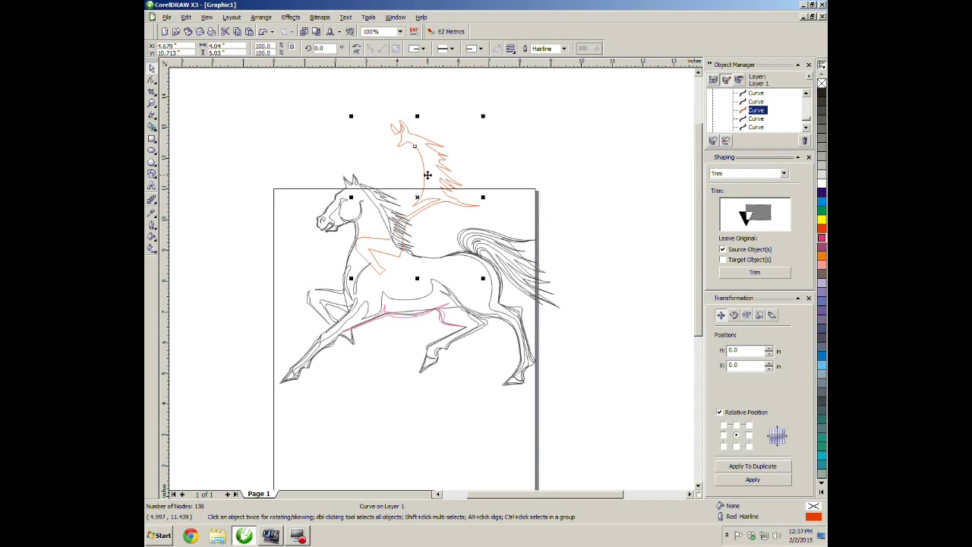
pyautogui.click(264, 34)
pyautogui.click(280, 143)
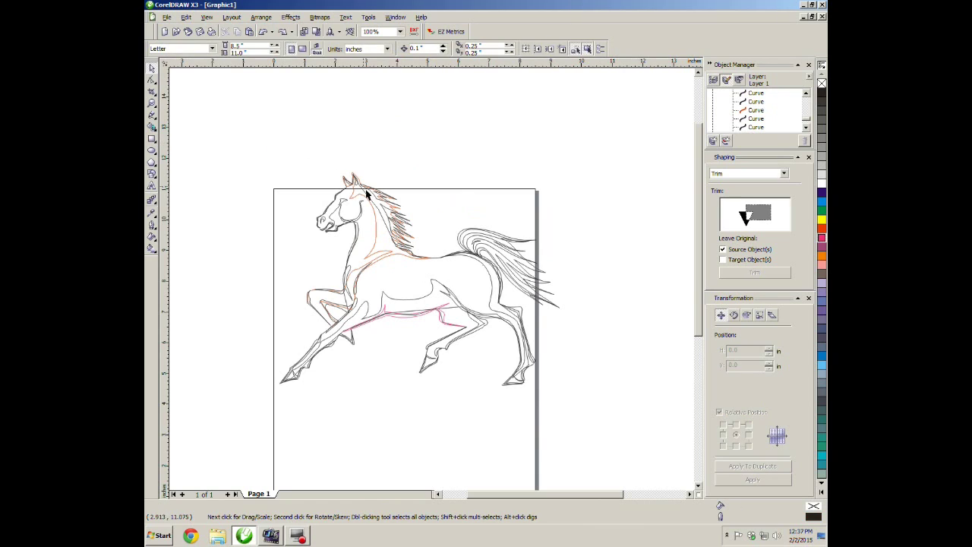
pyautogui.click(318, 350)
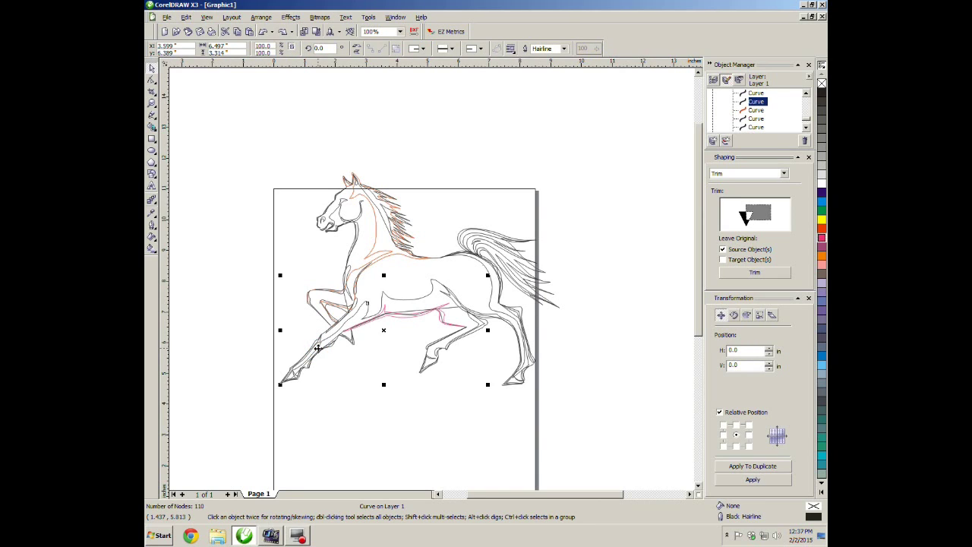
pyautogui.click(389, 357)
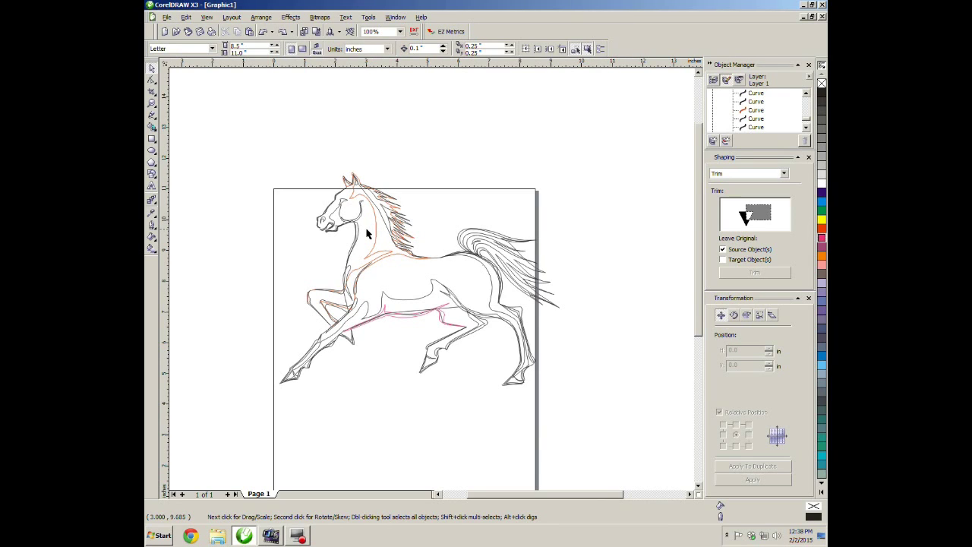
# - Break the red mane and neck curve at its end node on the horse's back and at the ear tip node
pyautogui.scroll(1, 377, 226)
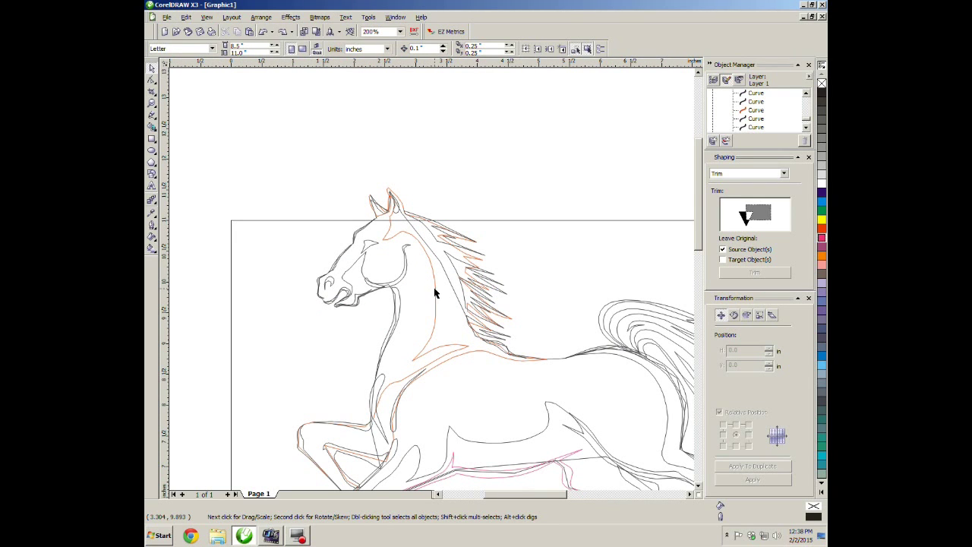
pyautogui.click(436, 291)
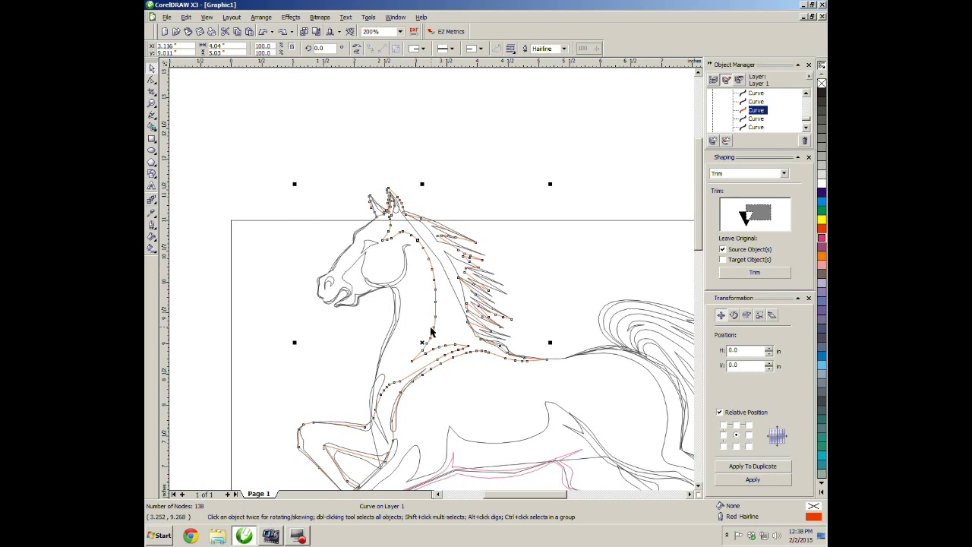
pyautogui.scroll(1, 433, 368)
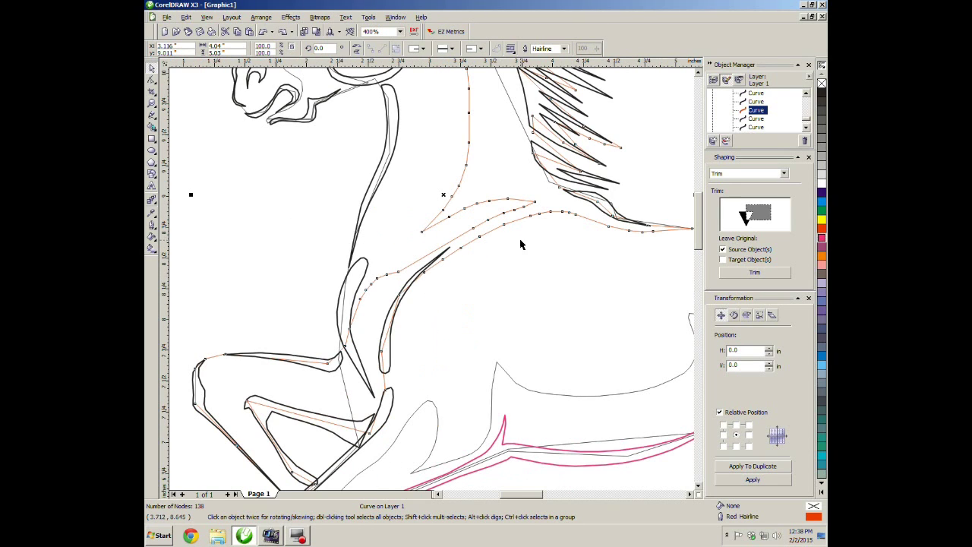
pyautogui.scroll(-1, 433, 283)
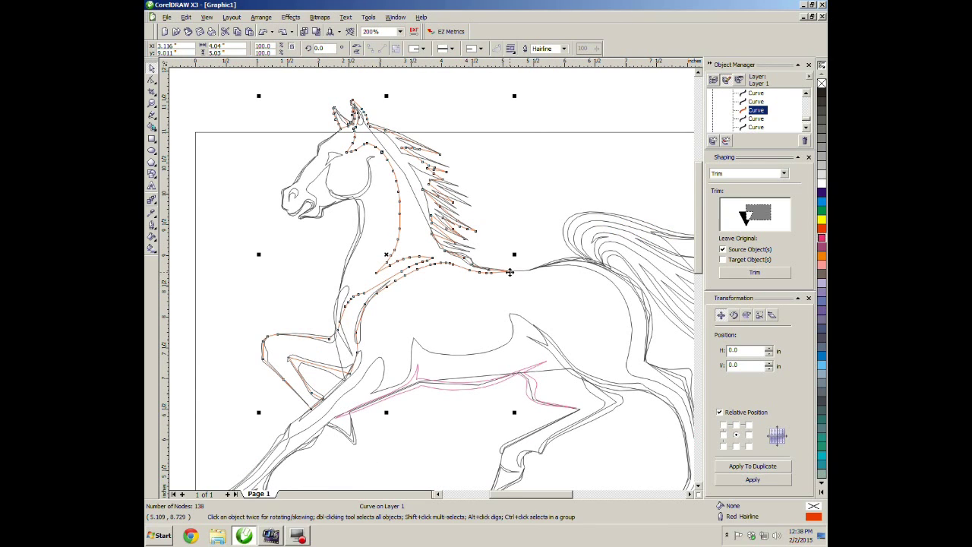
pyautogui.click(152, 80)
pyautogui.click(511, 272)
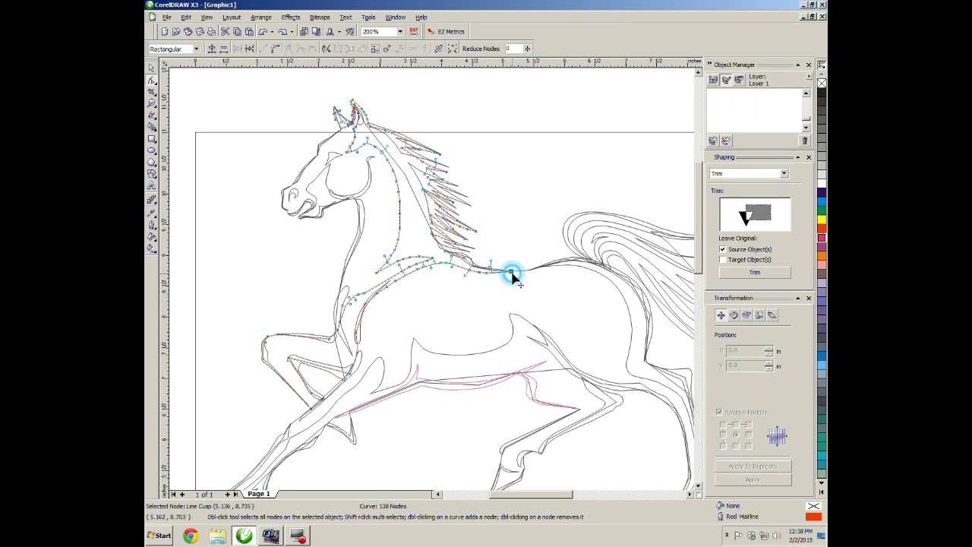
pyautogui.click(253, 48)
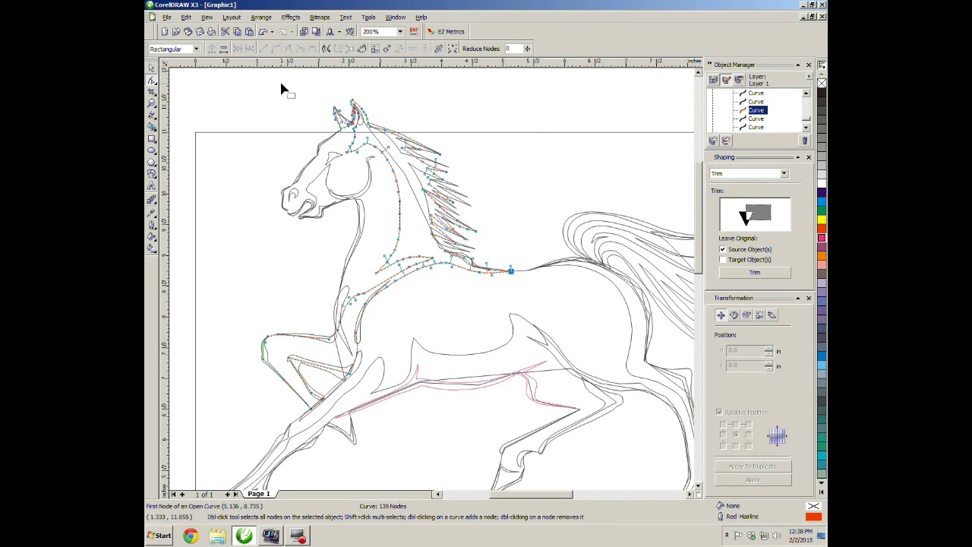
pyautogui.click(352, 102)
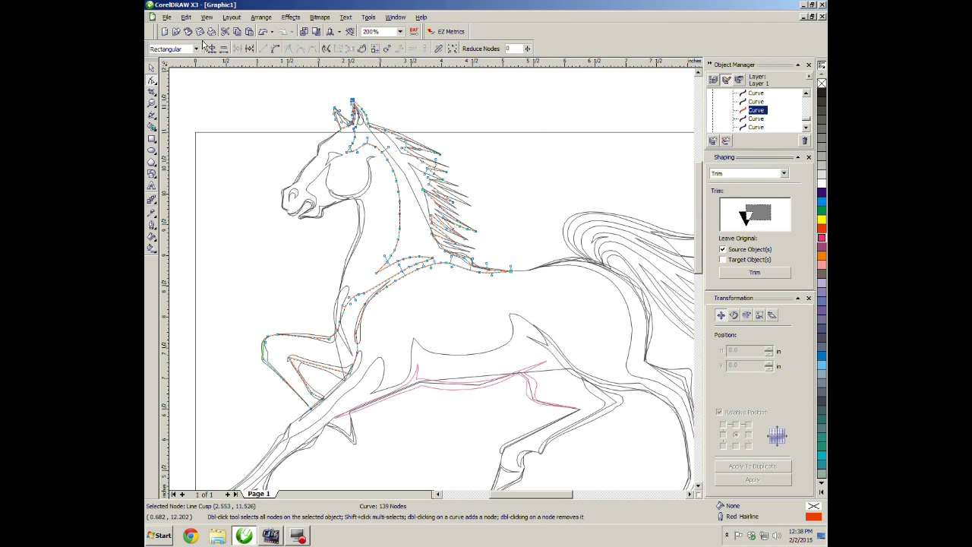
pyautogui.click(251, 49)
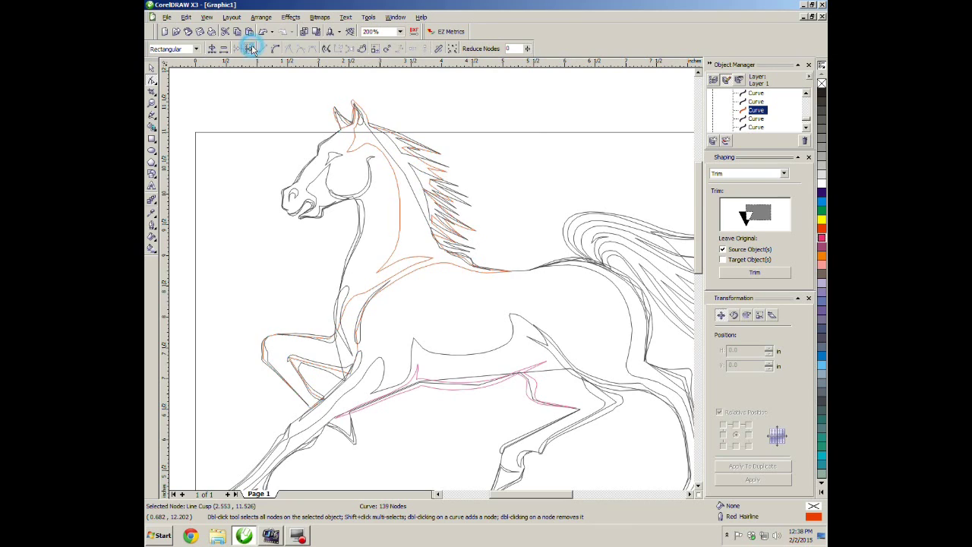
# - Break the split red curve apart and delete the piece running through the ears, neck, chest and foreleg, leaving the mane edge
pyautogui.click(151, 68)
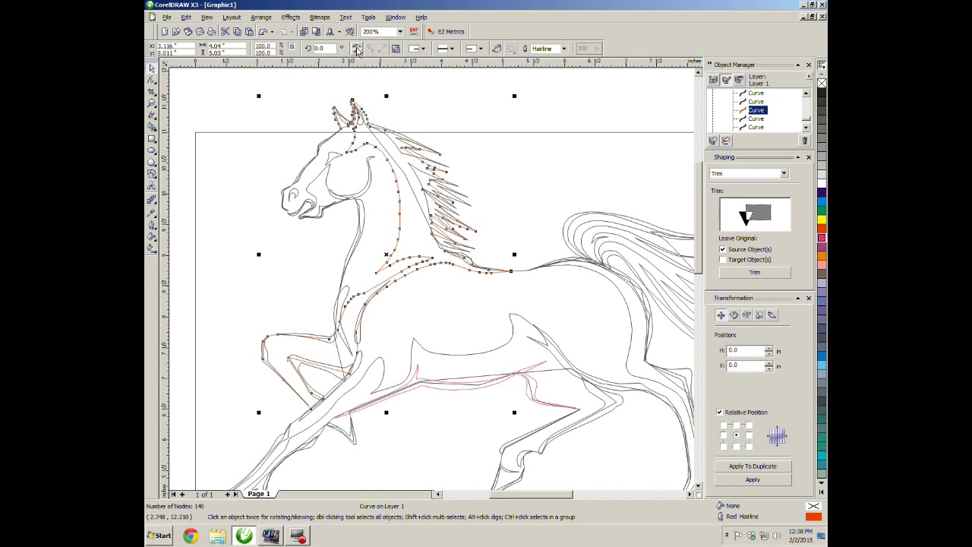
pyautogui.click(396, 50)
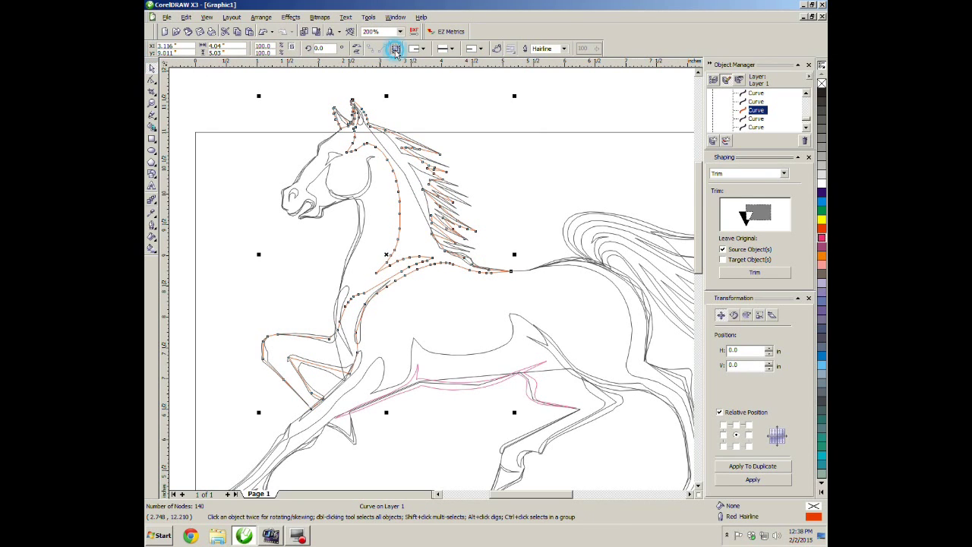
pyautogui.click(202, 84)
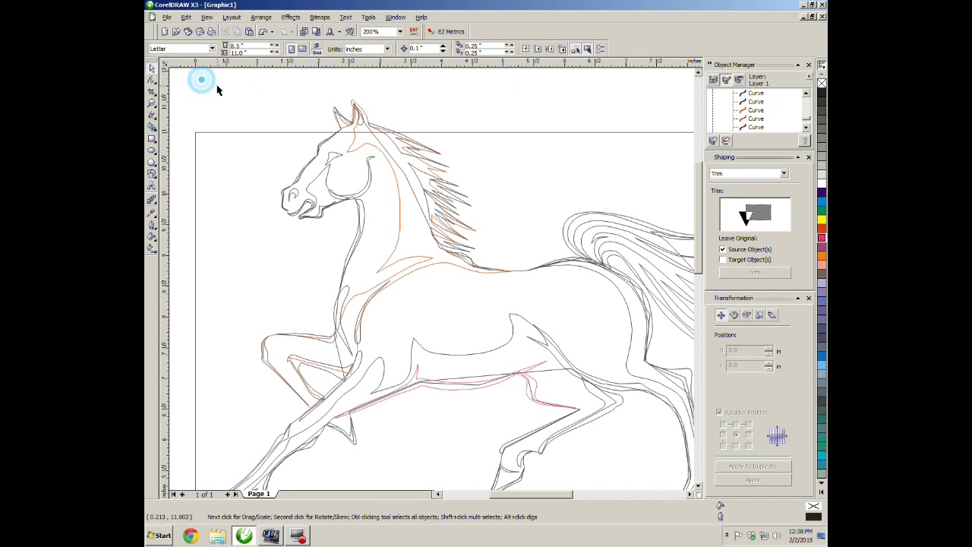
pyautogui.click(354, 149)
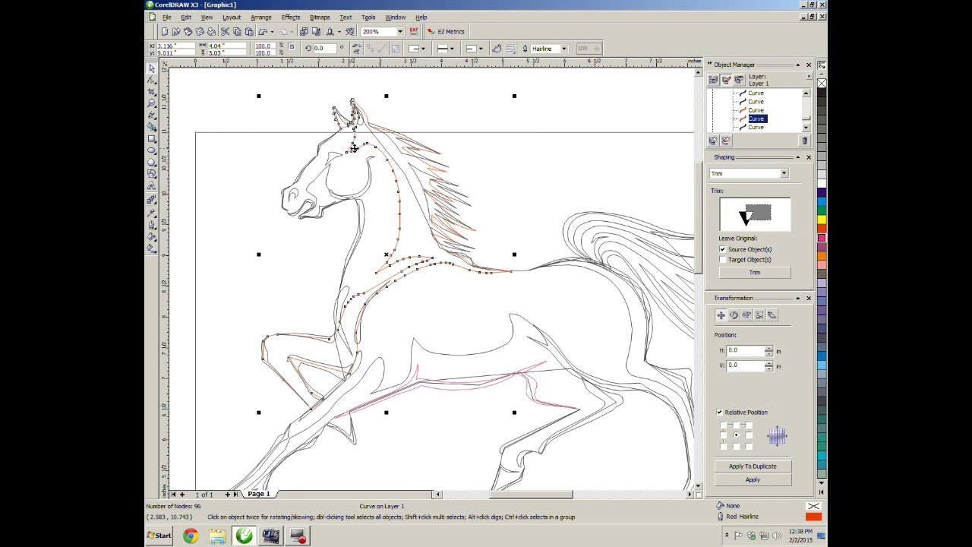
pyautogui.press('Delete')
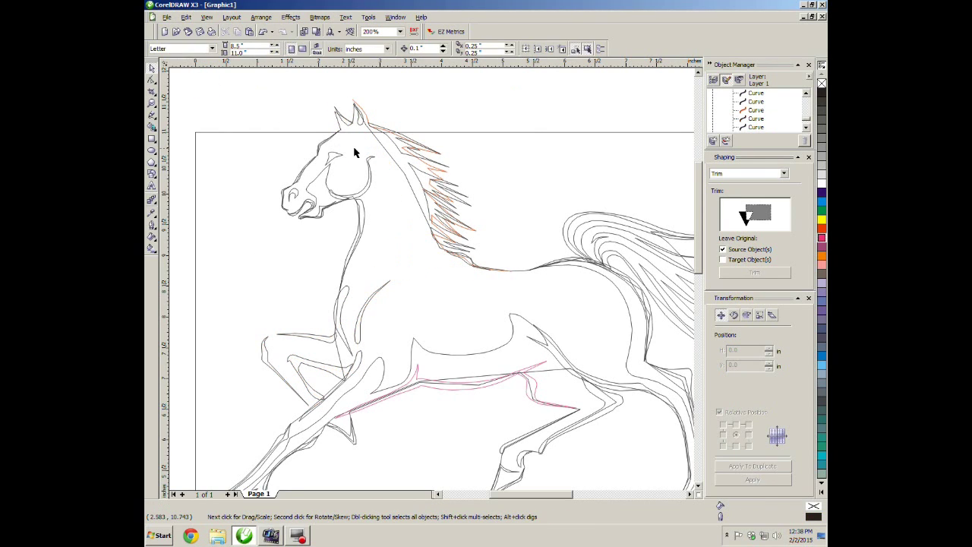
# - Delete the body silhouette curve's node midway along the back of the neck
pyautogui.click(394, 161)
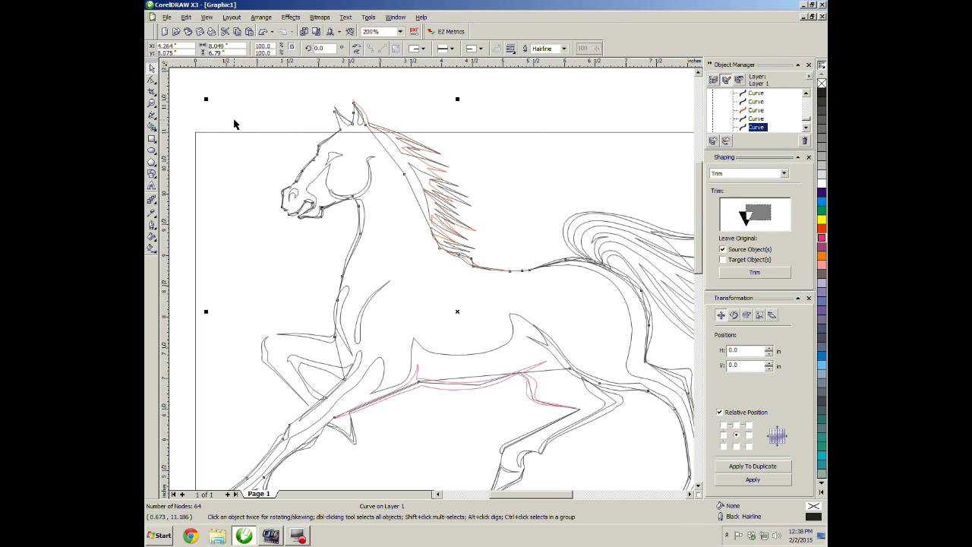
pyautogui.click(152, 79)
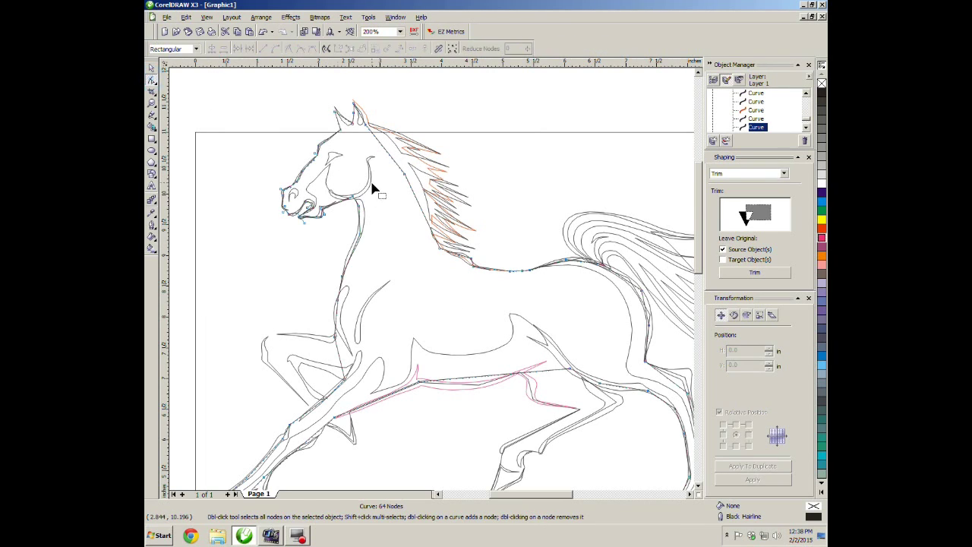
pyautogui.click(405, 175)
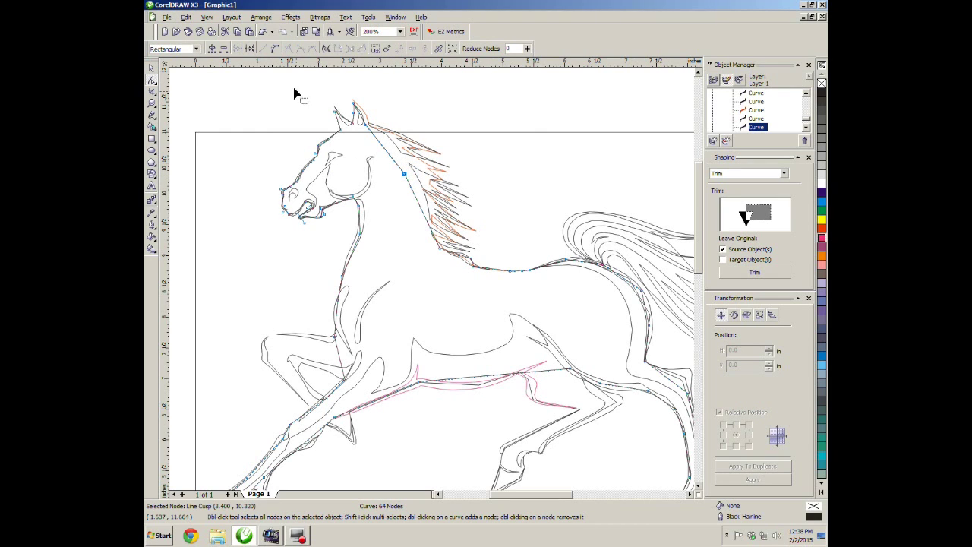
pyautogui.click(224, 47)
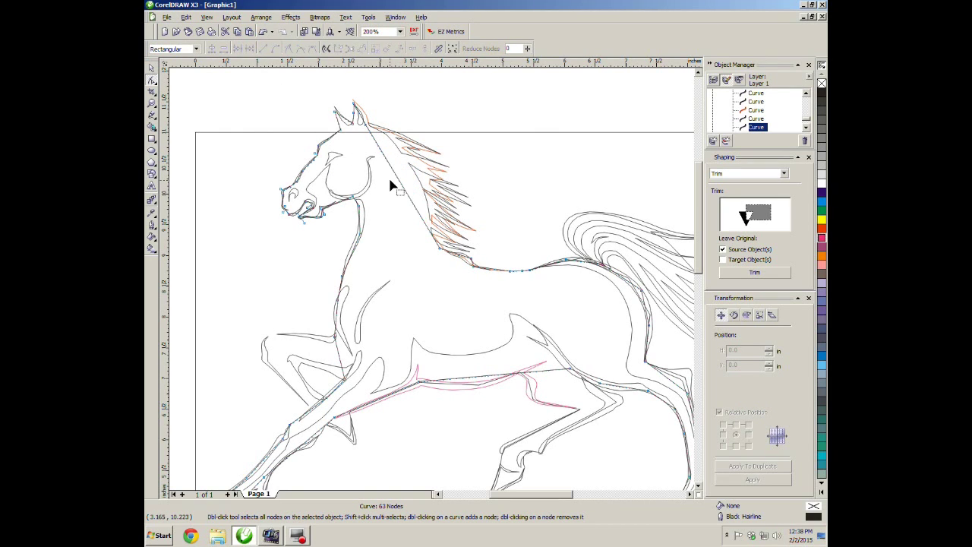
# - Open the silhouette's straight neck segment with a break and remove the loose line parts running between ear and mane
pyautogui.click(397, 177)
pyautogui.click(237, 48)
pyautogui.click(394, 213)
pyautogui.moveTo(398, 177); pyautogui.dragTo(384, 234)
pyautogui.press('Delete')
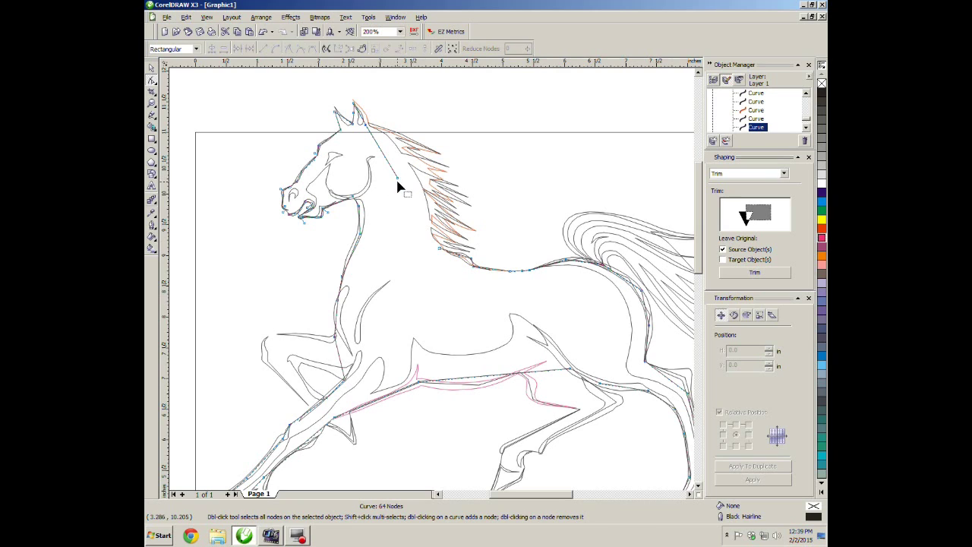
pyautogui.click(397, 178)
pyautogui.press('Delete')
# - Delete the silhouette's leftover end node behind the ear and move its open end onto the tip of the red ear line
pyautogui.scroll(1, 434, 278)
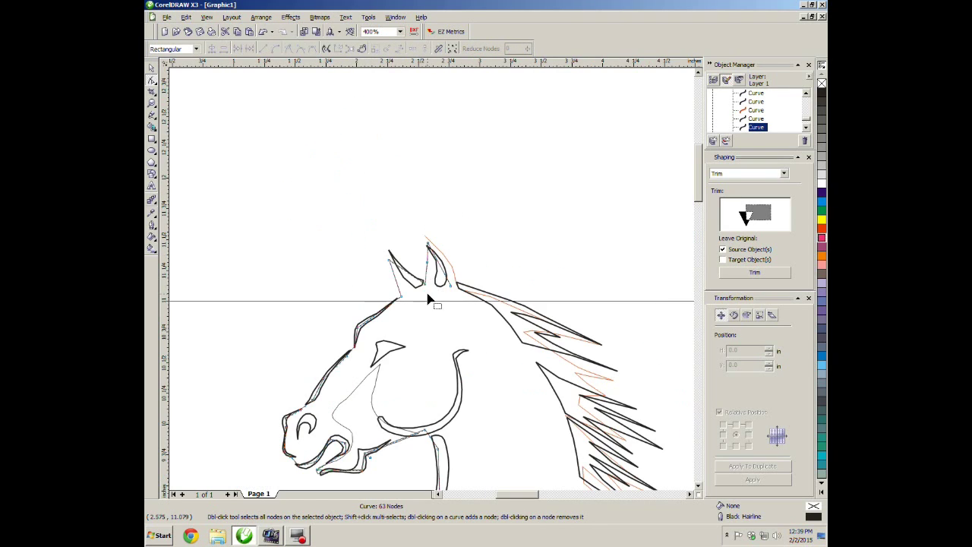
pyautogui.moveTo(450, 287)
pyautogui.mouseDown()
pyautogui.moveTo(430, 298)
pyautogui.moveTo(450, 299)
pyautogui.mouseUp()
pyautogui.press('Delete')
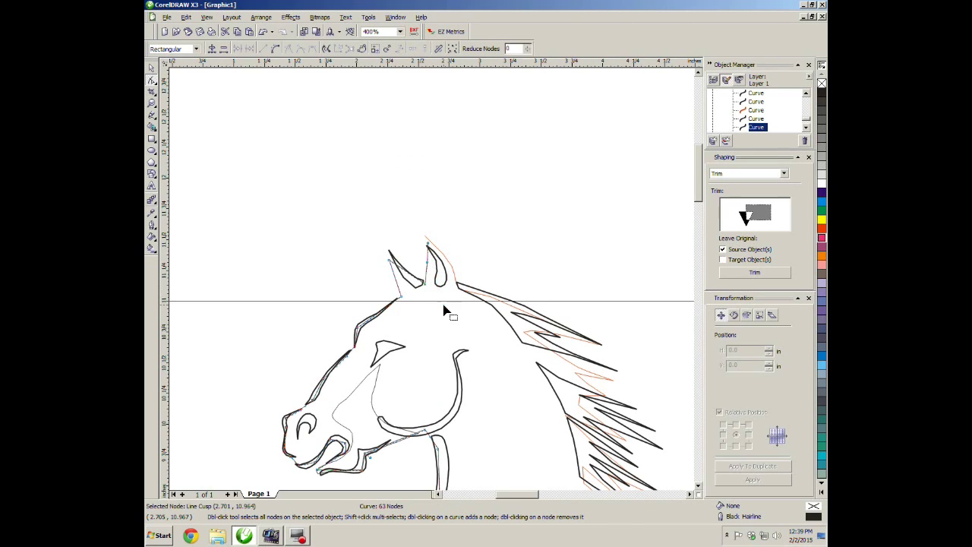
pyautogui.moveTo(427, 245); pyautogui.dragTo(425, 238)
# - Delete the two small black detail curves inside the horse's ears
pyautogui.click(397, 280)
pyautogui.click(151, 68)
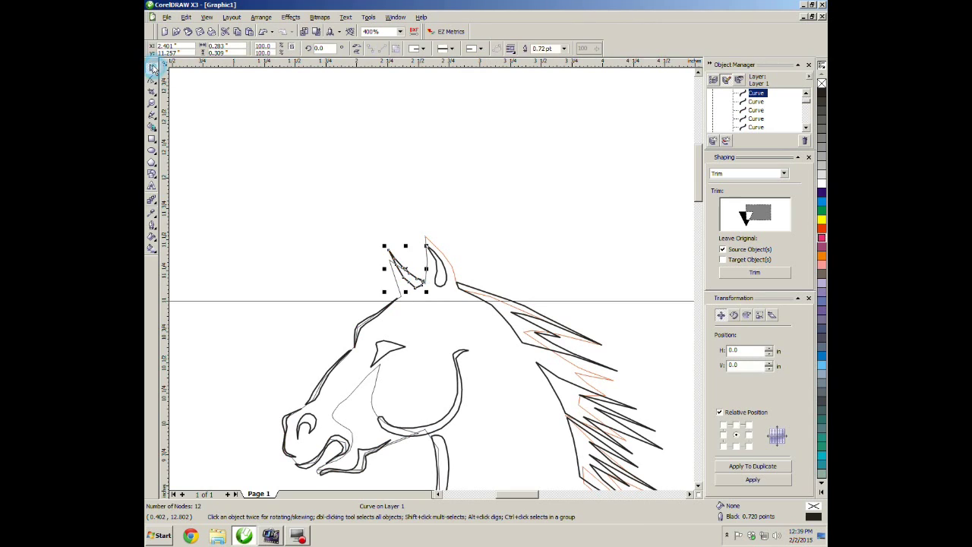
pyautogui.click(233, 211)
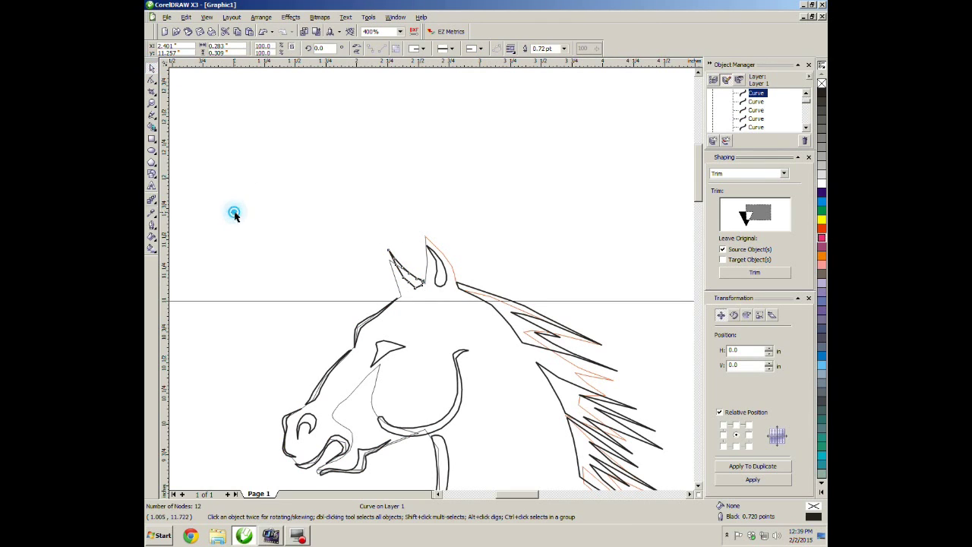
pyautogui.click(440, 295)
pyautogui.click(440, 295)
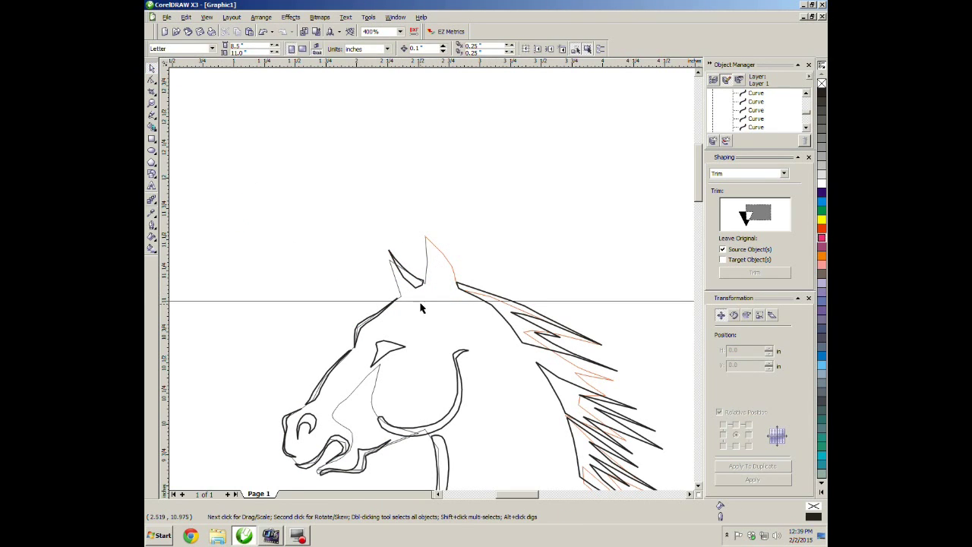
pyautogui.click(414, 293)
pyautogui.click(411, 299)
# - Combine the black body silhouette curve and the red mane curve into one curve
pyautogui.click(402, 274)
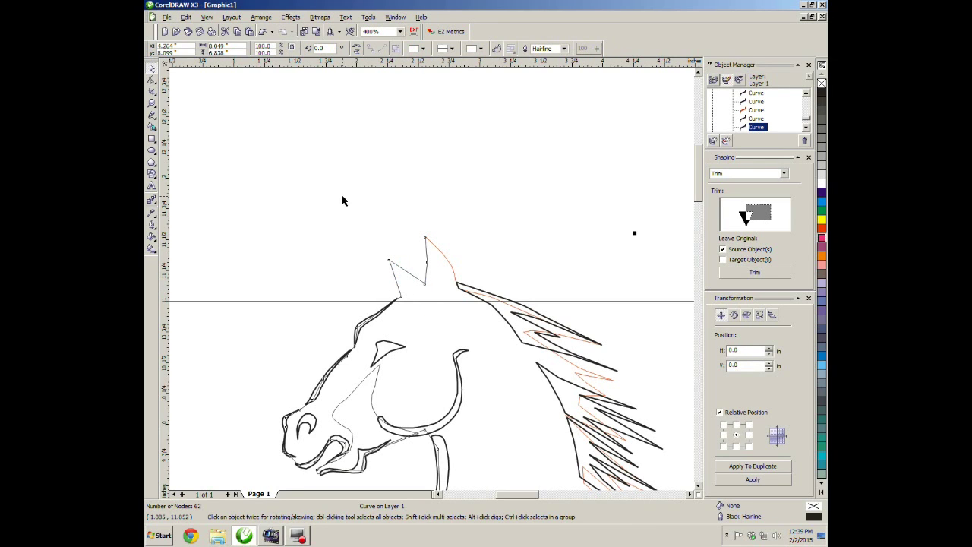
pyautogui.keyDown('shift'); pyautogui.click(448, 262); pyautogui.keyUp('shift')
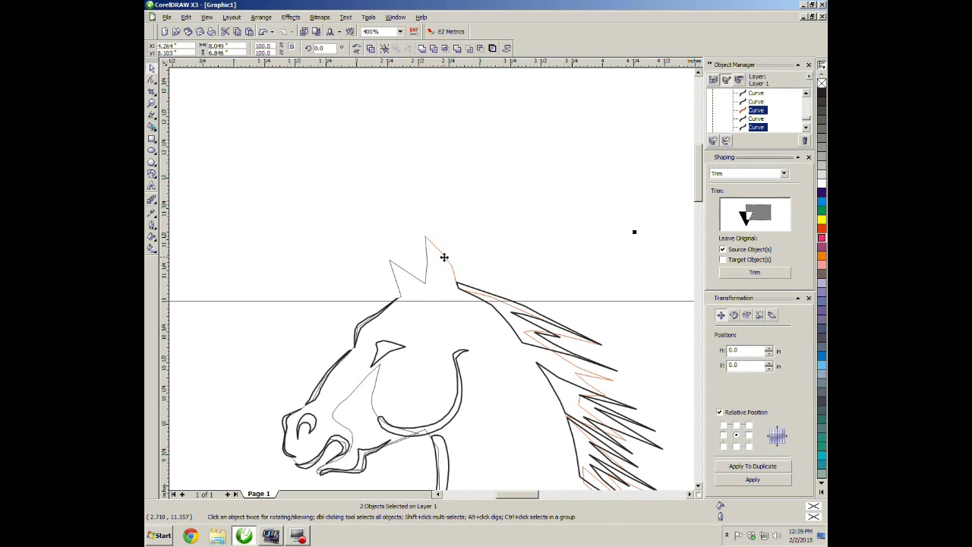
pyautogui.click(370, 49)
pyautogui.click(275, 167)
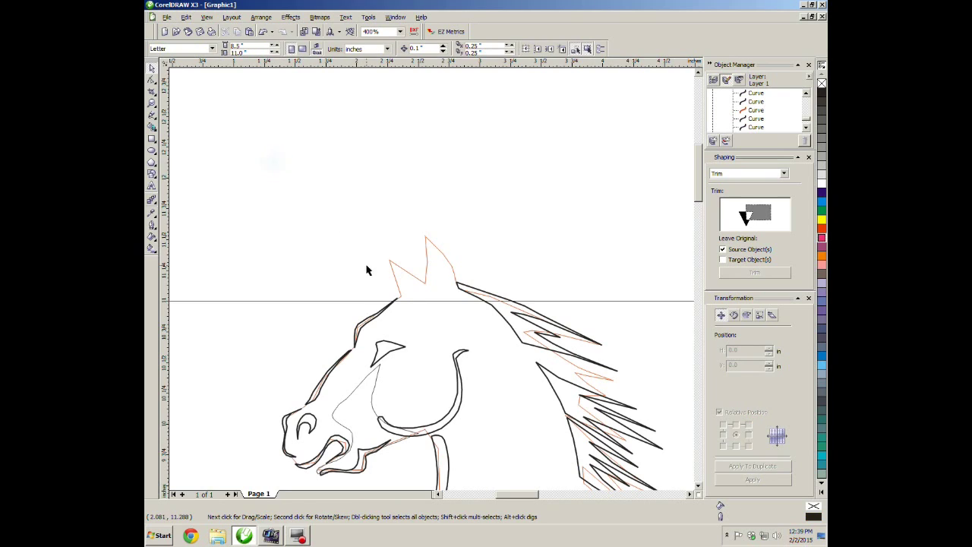
# - Reshape the straight edges of the horse's front ear in the combined curve into rounded arcs
pyautogui.click(406, 275)
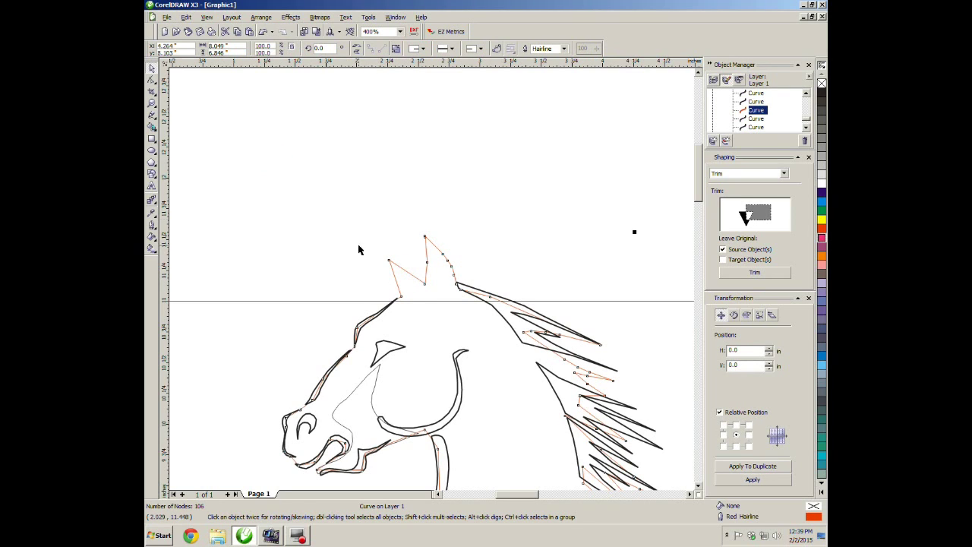
pyautogui.click(151, 79)
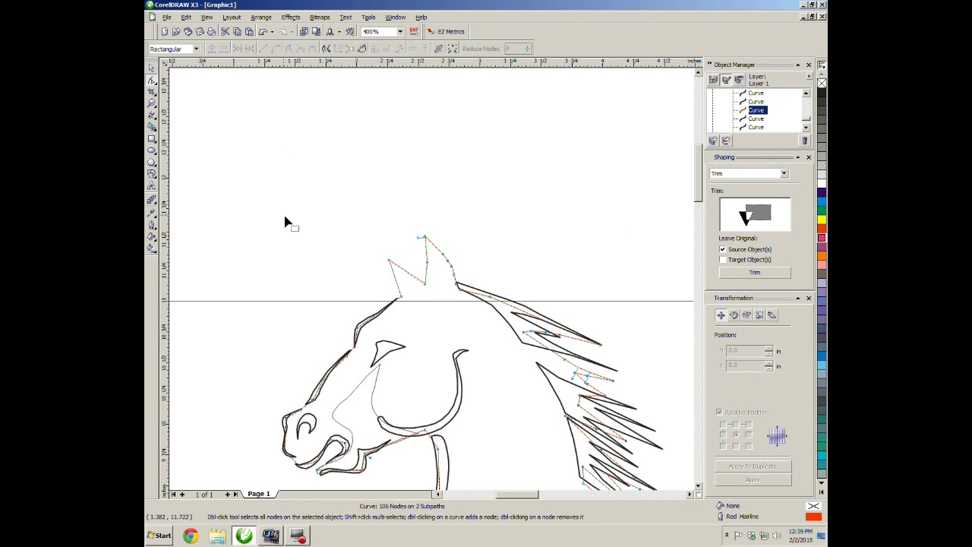
pyautogui.moveTo(357, 254); pyautogui.dragTo(452, 328)
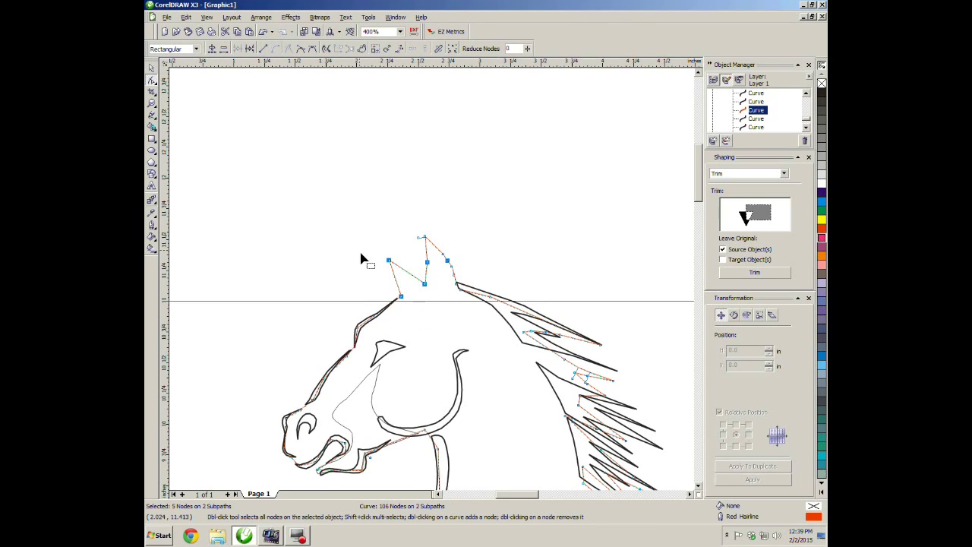
pyautogui.moveTo(413, 277); pyautogui.dragTo(393, 282)
pyautogui.click(337, 250)
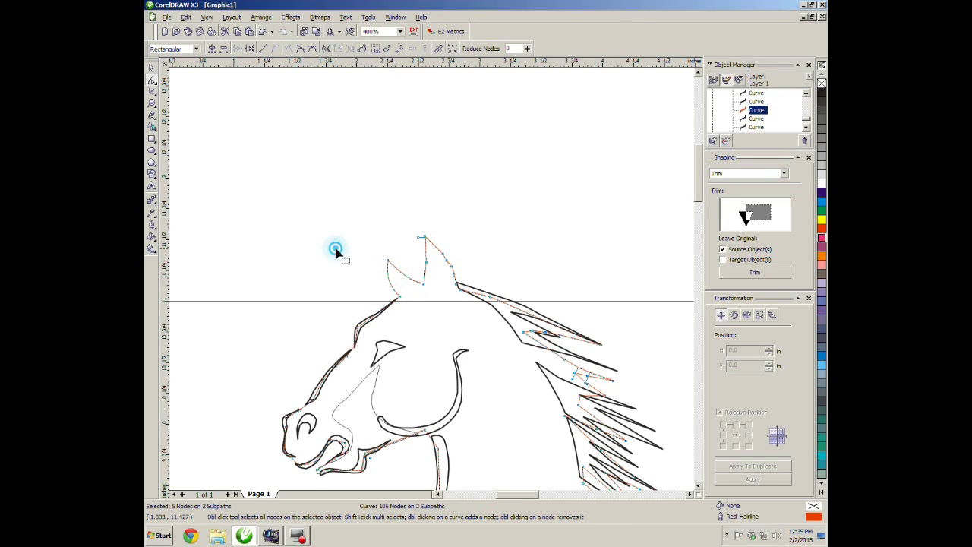
# - Break the black hairline curve on the horse's face open at its nodes beside the lower lip and under the jaw
pyautogui.click(349, 400)
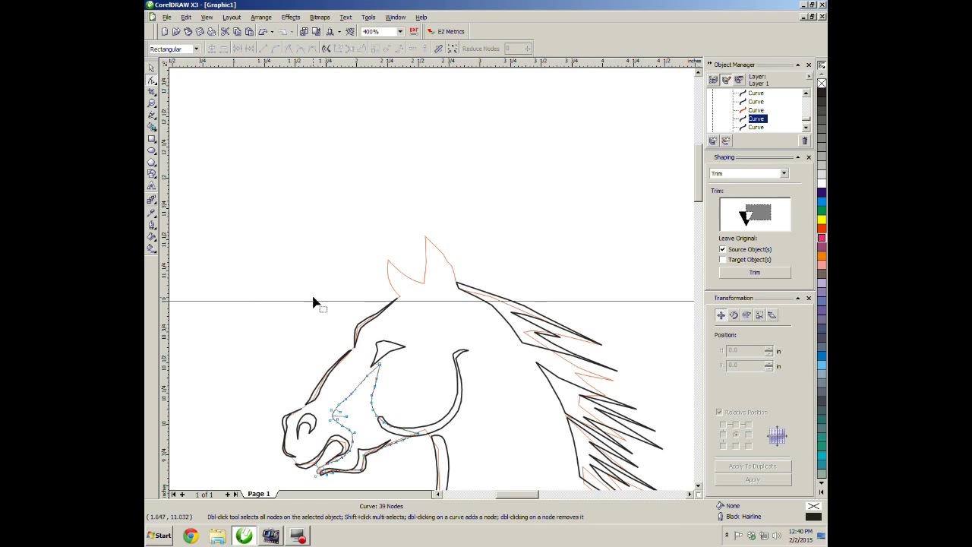
pyautogui.scroll(1, 460, 445)
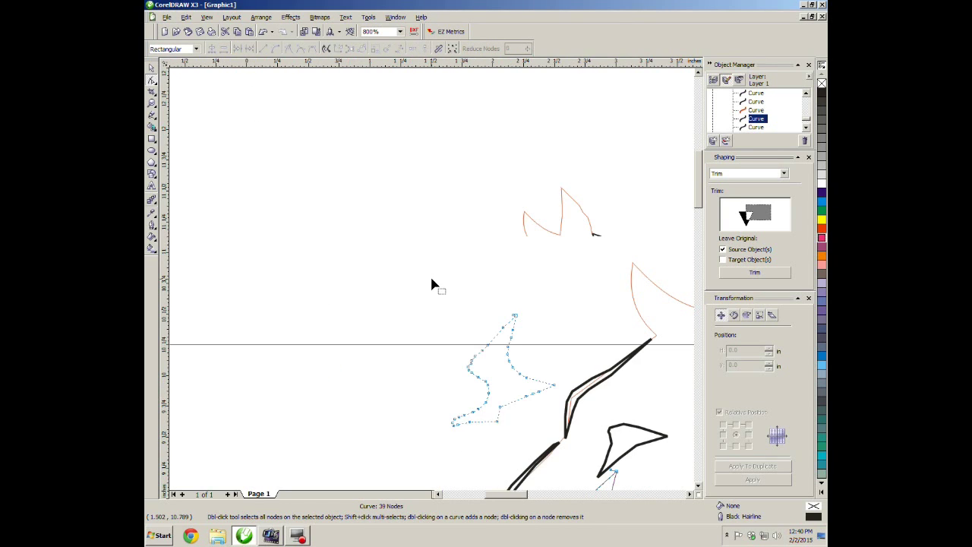
pyautogui.scroll(-1, 432, 285)
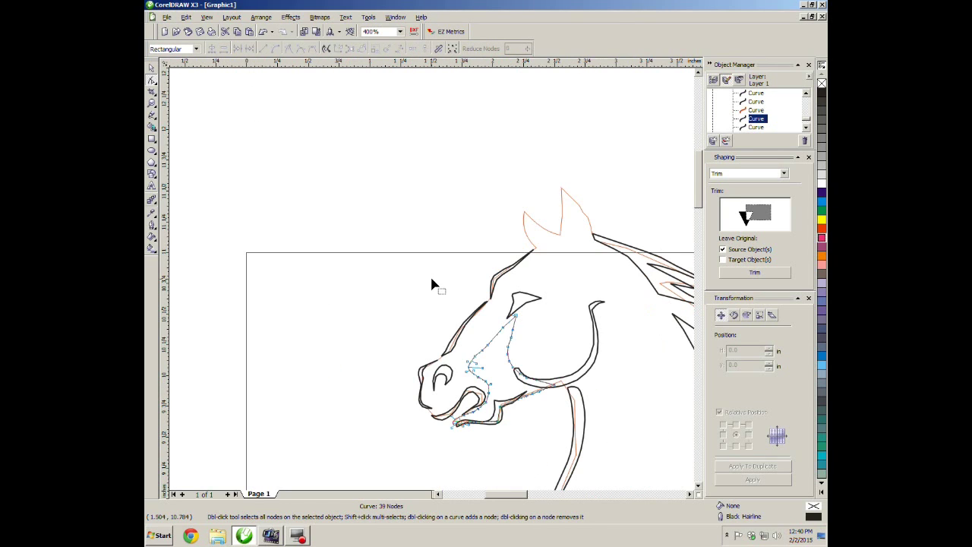
pyautogui.click(466, 420)
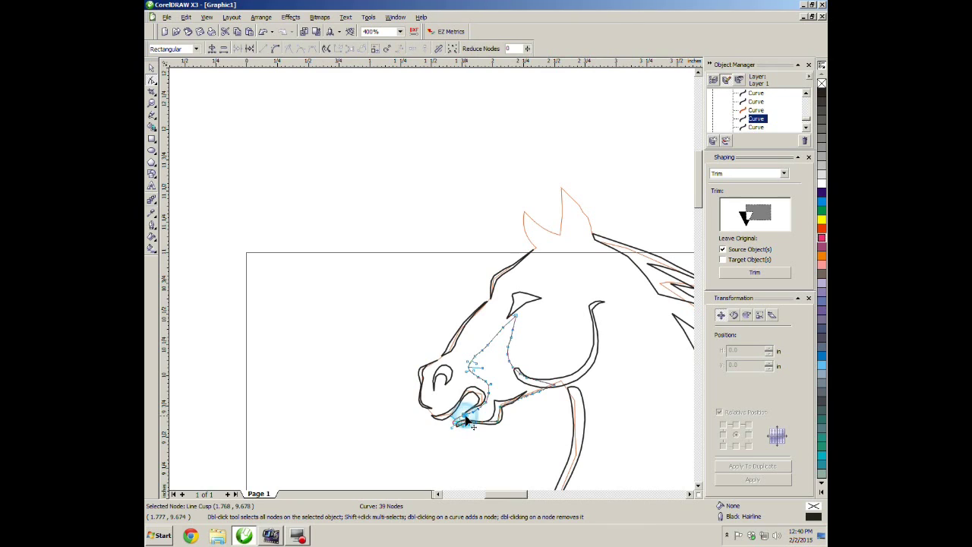
pyautogui.click(251, 50)
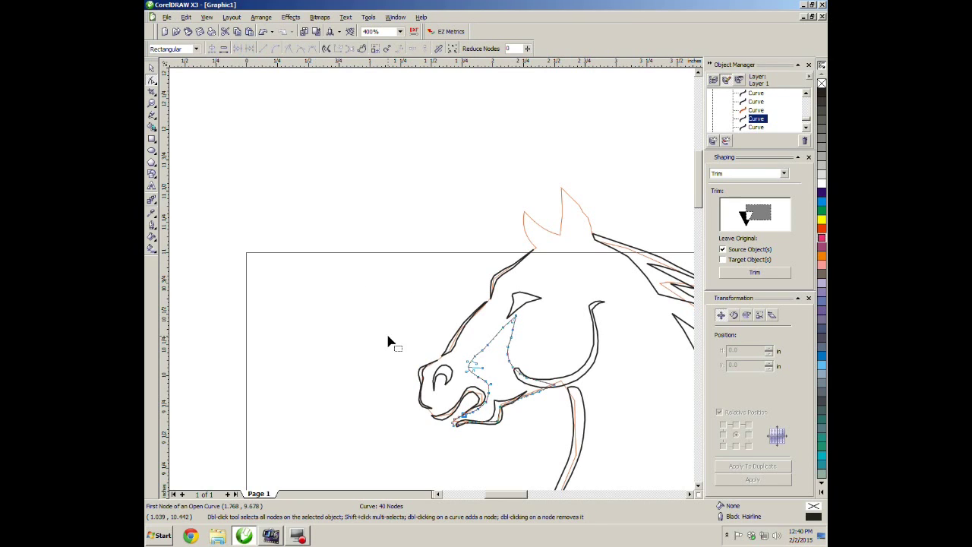
pyautogui.click(555, 385)
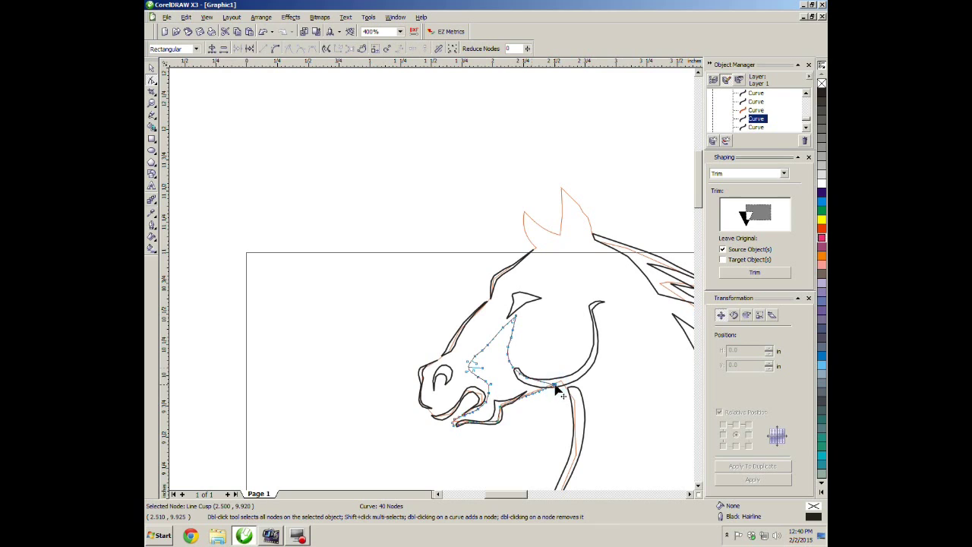
pyautogui.click(250, 49)
# - Break the opened hairline curve apart into separate objects and delete the piece running across the horse's cheek
pyautogui.click(152, 69)
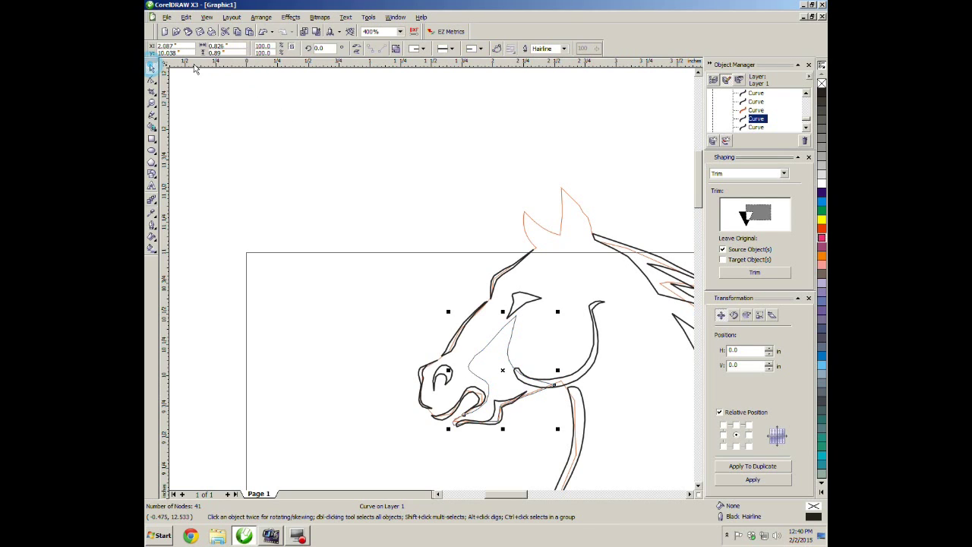
pyautogui.click(396, 49)
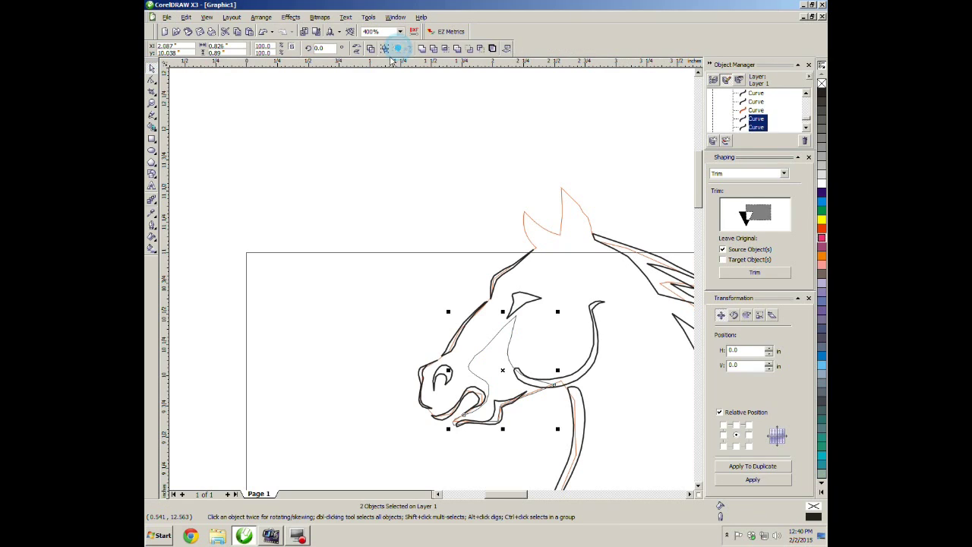
pyautogui.click(311, 132)
pyautogui.click(491, 342)
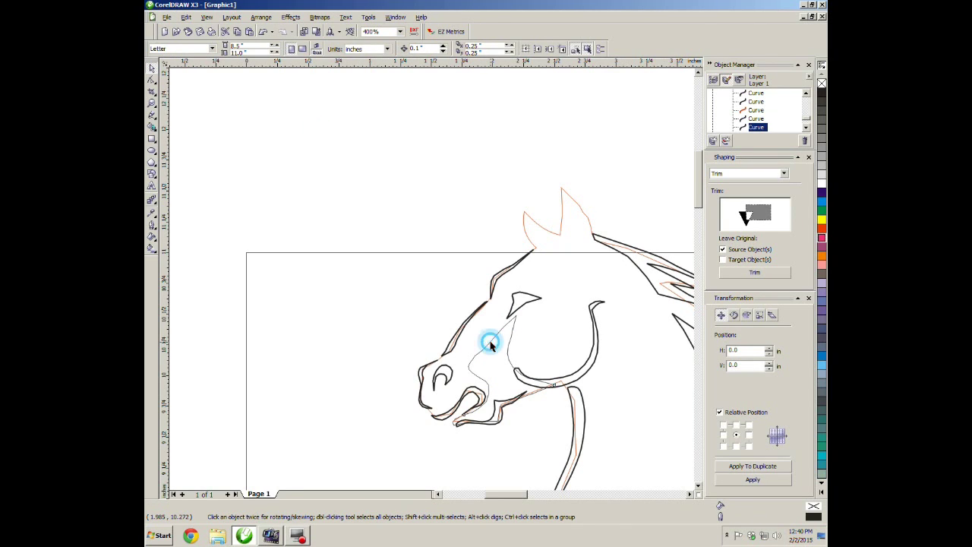
pyautogui.press('Delete')
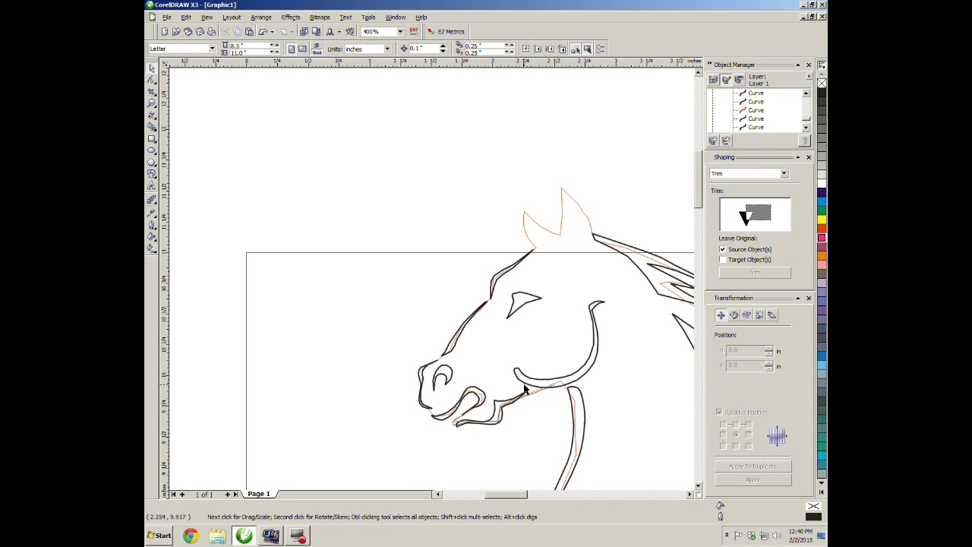
# - Examine the red outline and its nodes along the horse's forehead, nose and jaw
pyautogui.scroll(1, 509, 283)
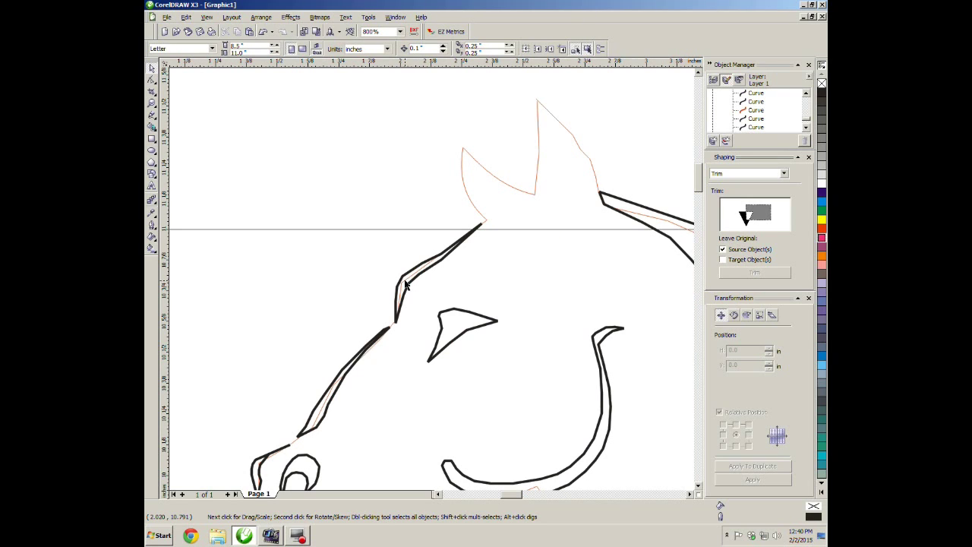
pyautogui.click(405, 283)
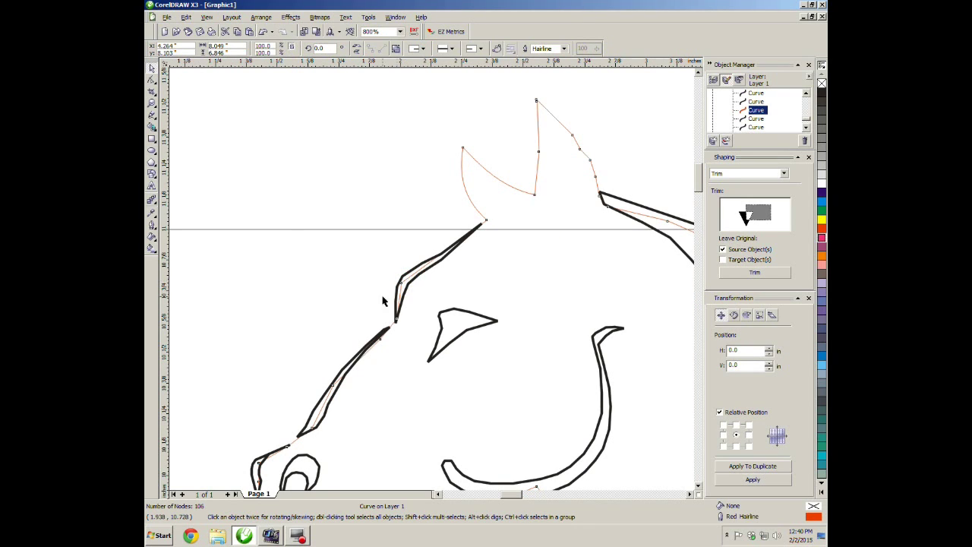
pyautogui.click(152, 80)
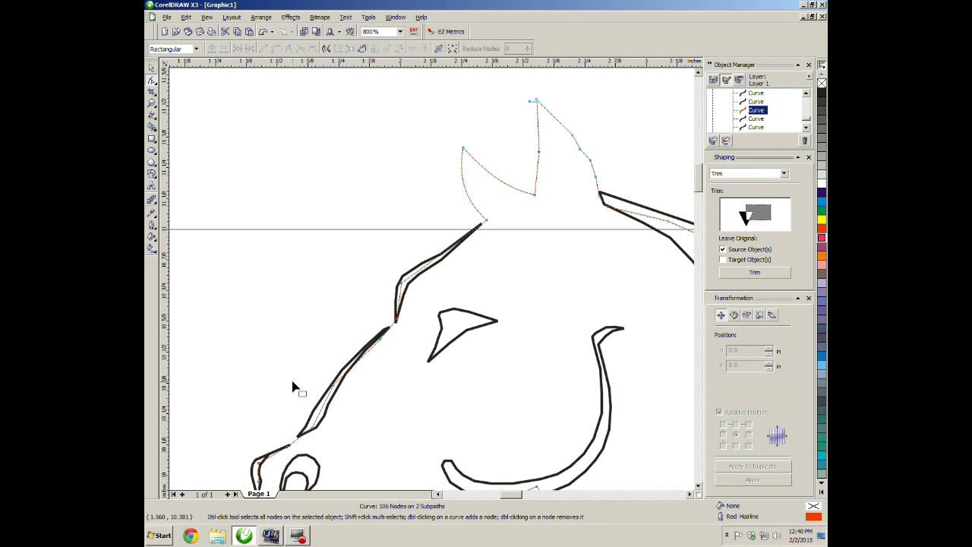
pyautogui.scroll(-1, 297, 386)
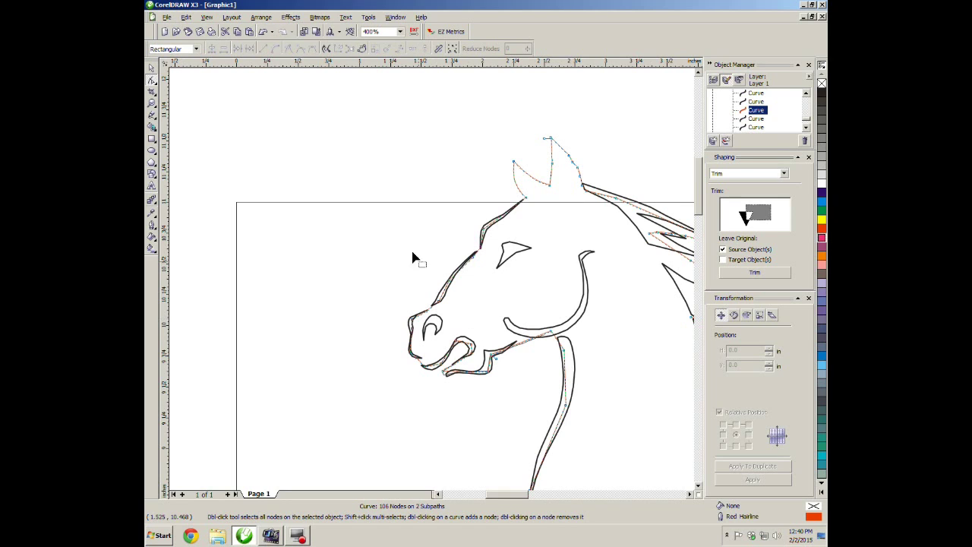
pyautogui.click(151, 68)
pyautogui.click(522, 269)
pyautogui.click(401, 135)
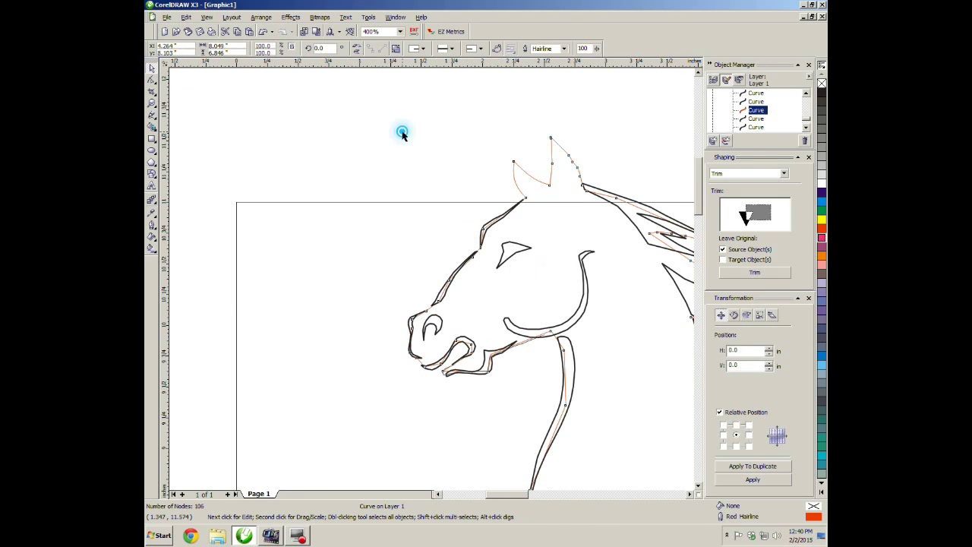
pyautogui.scroll(-1, 462, 424)
pyautogui.scroll(1, 508, 346)
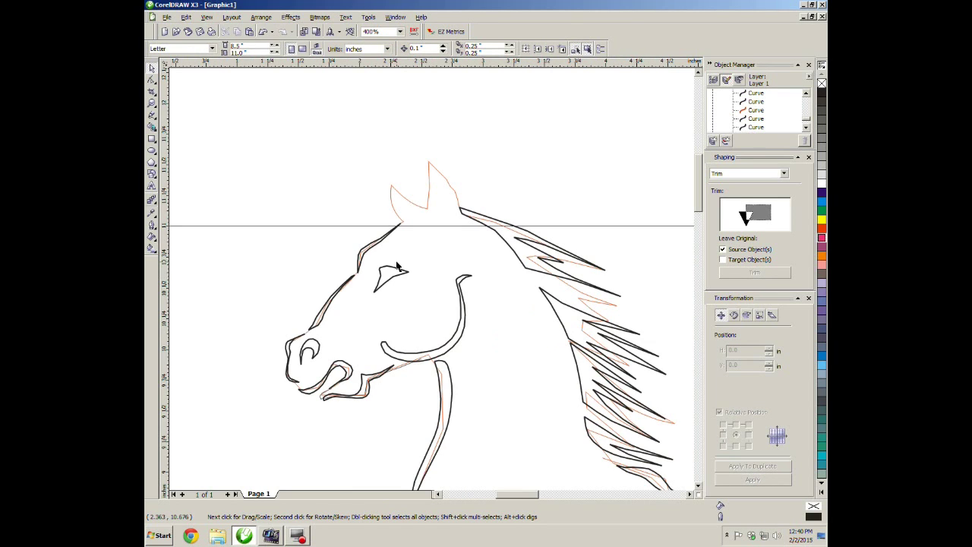
# - Delete the thick black curves that overlap the red outline along the horse's forehead, nose bridge and front of the muzzle
pyautogui.moveTo(373, 252); pyautogui.dragTo(339, 221)
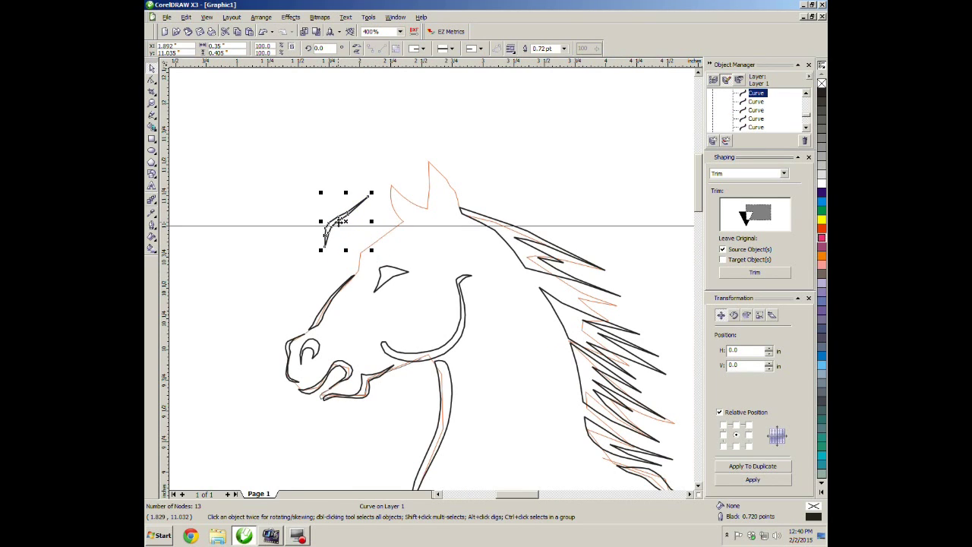
pyautogui.press('Delete')
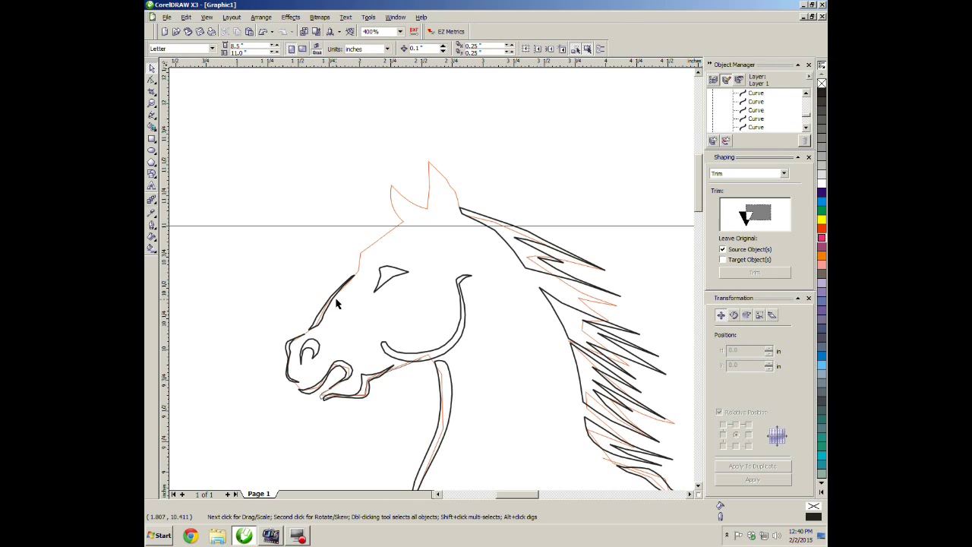
pyautogui.moveTo(329, 313); pyautogui.dragTo(287, 281)
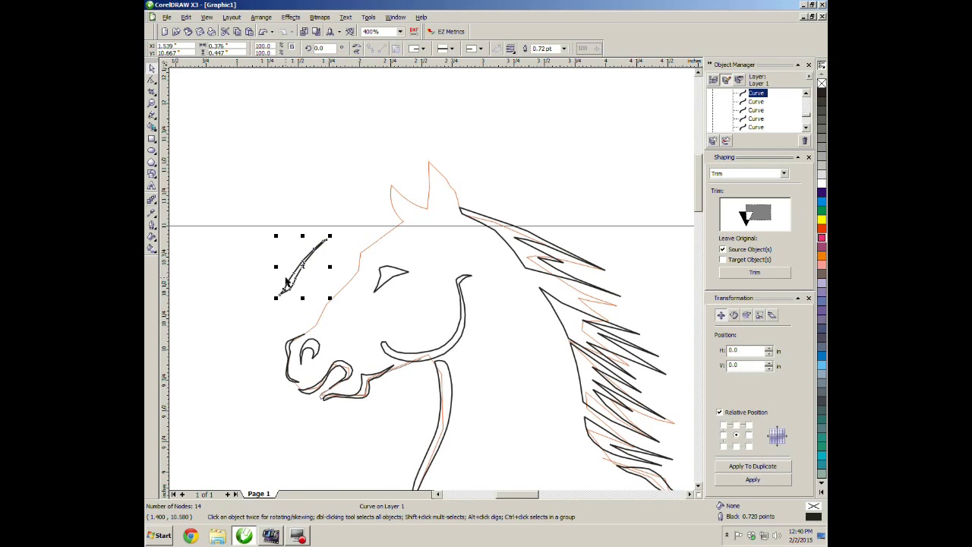
pyautogui.press('Delete')
pyautogui.moveTo(287, 349); pyautogui.dragTo(256, 326)
pyautogui.press('Delete')
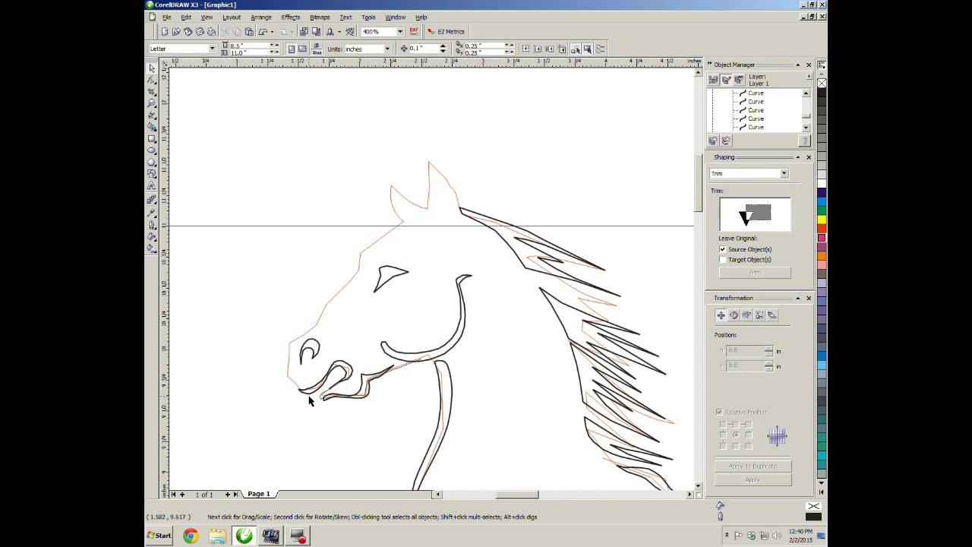
# - Delete the thick black curves around the horse's mouth and along its chin
pyautogui.moveTo(313, 398); pyautogui.dragTo(281, 409)
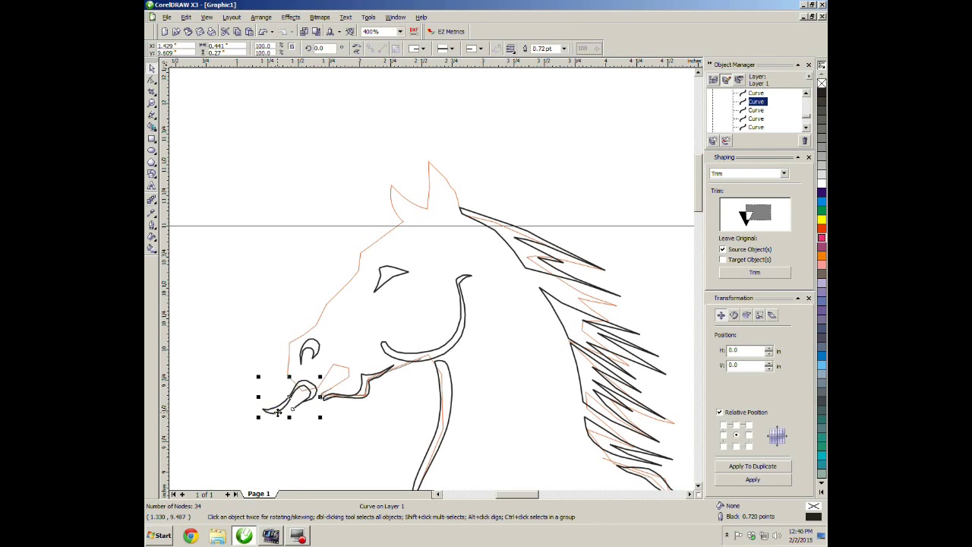
pyautogui.press('Delete')
pyautogui.moveTo(370, 392); pyautogui.dragTo(376, 406)
pyautogui.press('Delete')
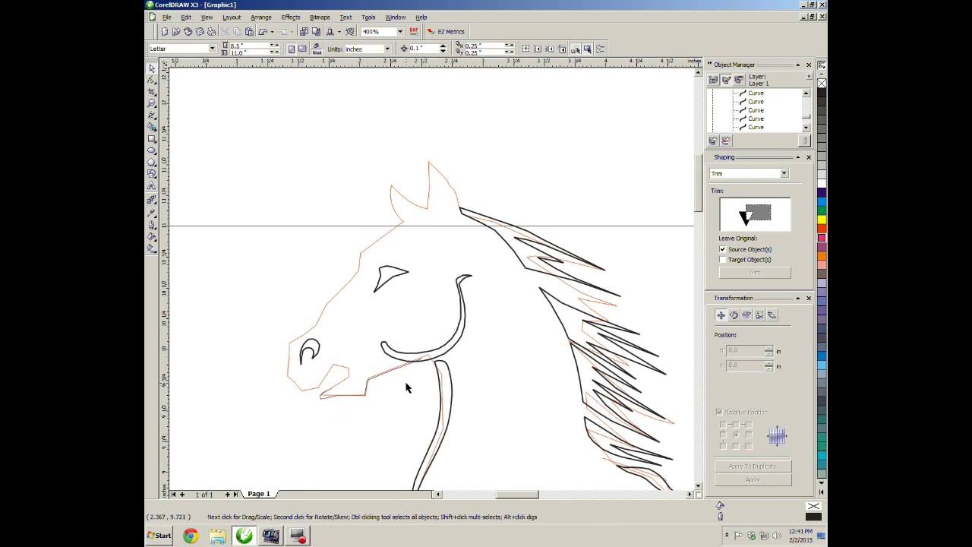
# - Delete the large black cheek curve and the leftover black hairline piece beneath the horse's jaw
pyautogui.click(458, 344)
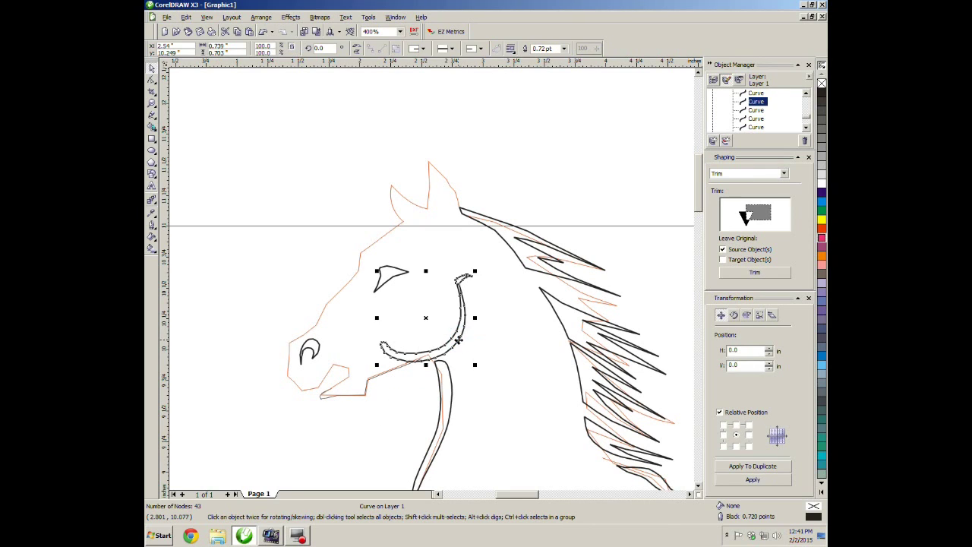
pyautogui.press('Delete')
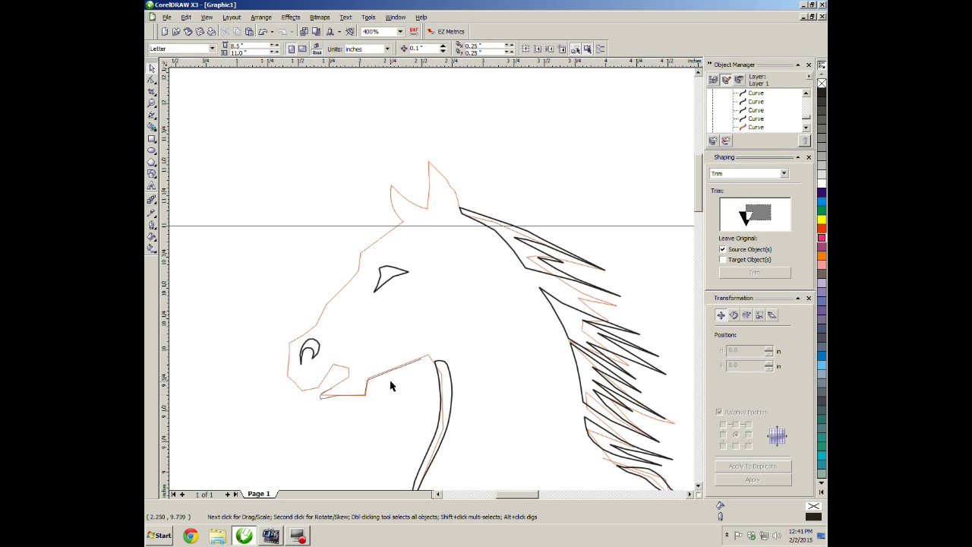
pyautogui.click(324, 400)
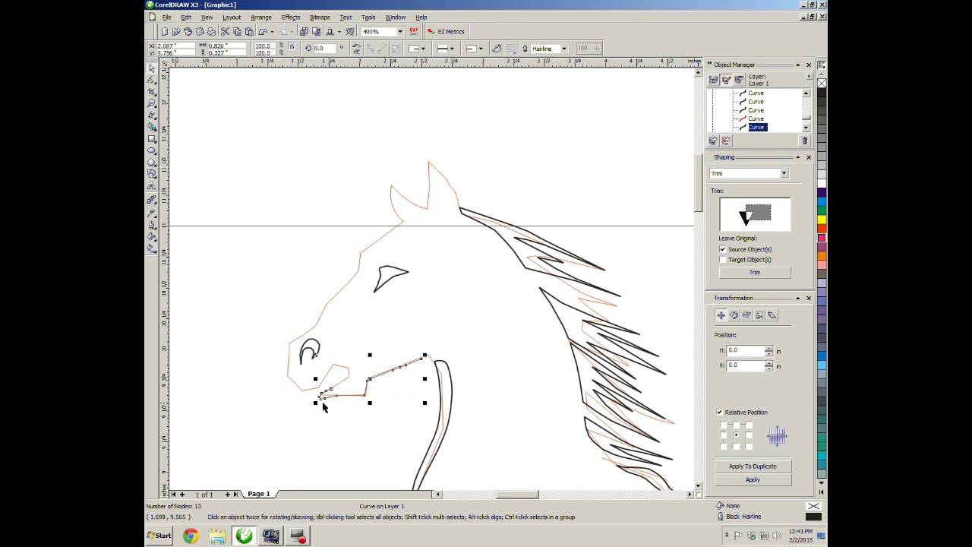
pyautogui.press('Delete')
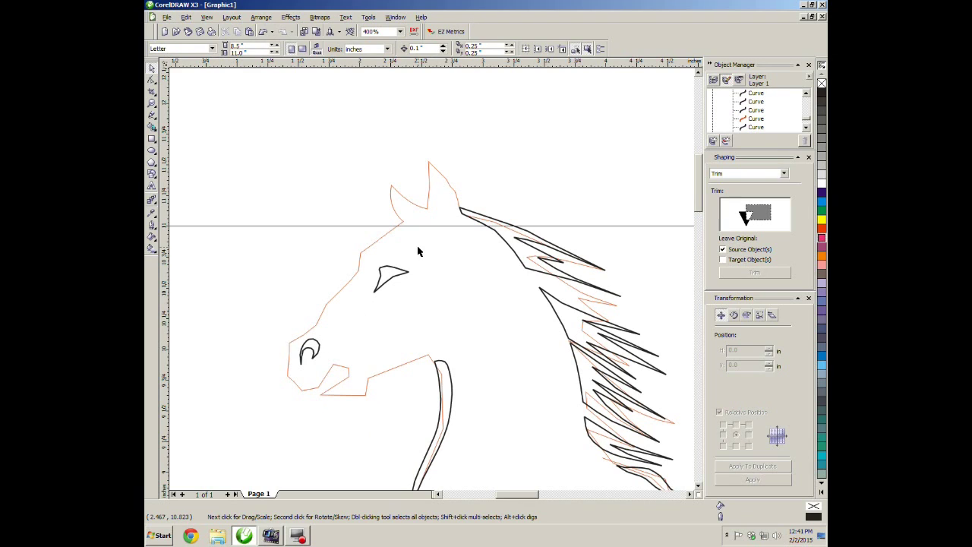
# - Convert the red outline's line segments around the horse's head and upper neck to curves
pyautogui.click(355, 279)
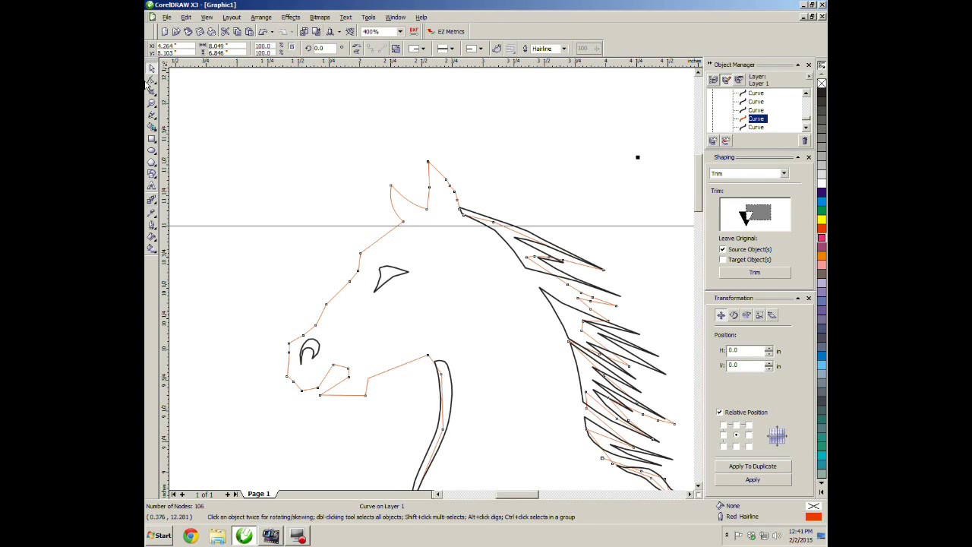
pyautogui.click(152, 80)
pyautogui.moveTo(217, 119); pyautogui.dragTo(529, 462)
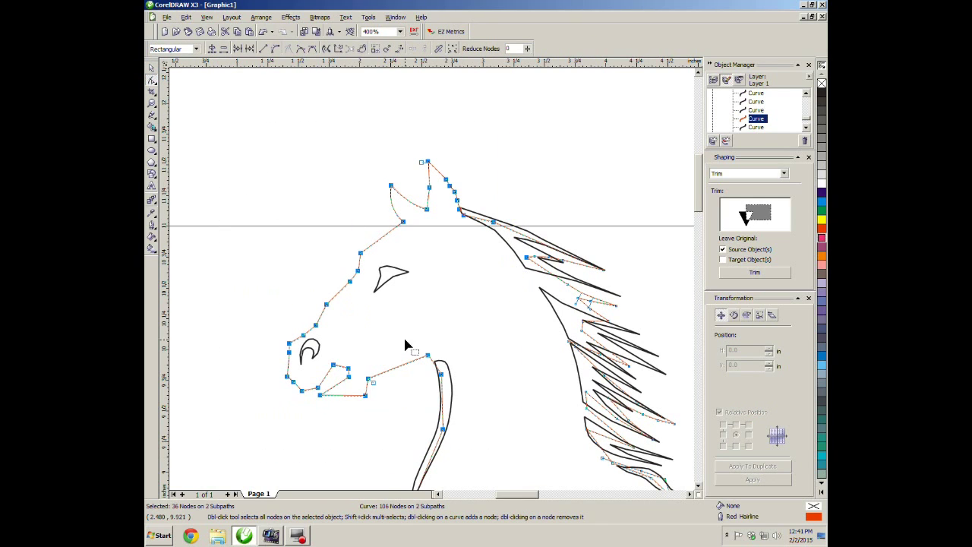
pyautogui.click(275, 49)
pyautogui.click(282, 137)
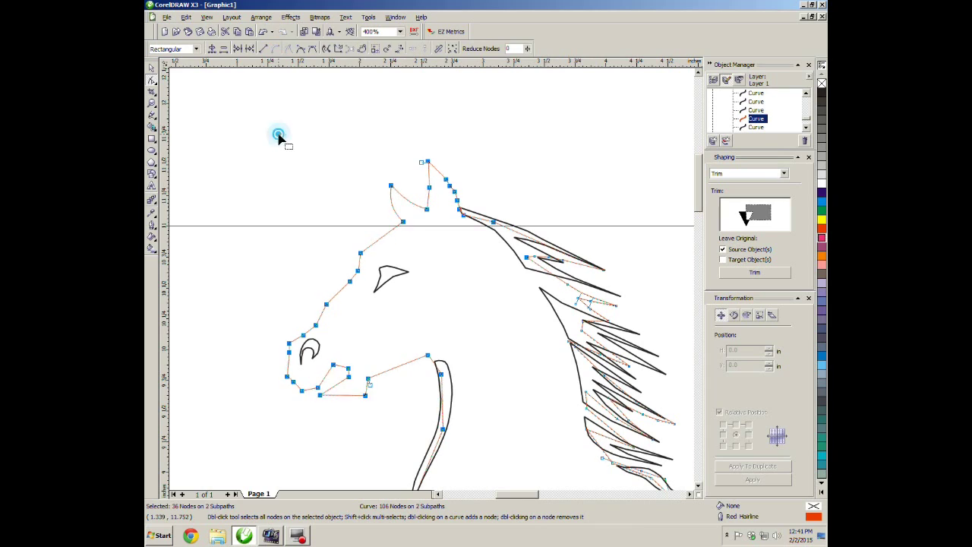
# - Bend the red outline's straight segments along the forehead, brow and nose bridge into smooth arcs
pyautogui.moveTo(375, 243); pyautogui.dragTo(375, 245)
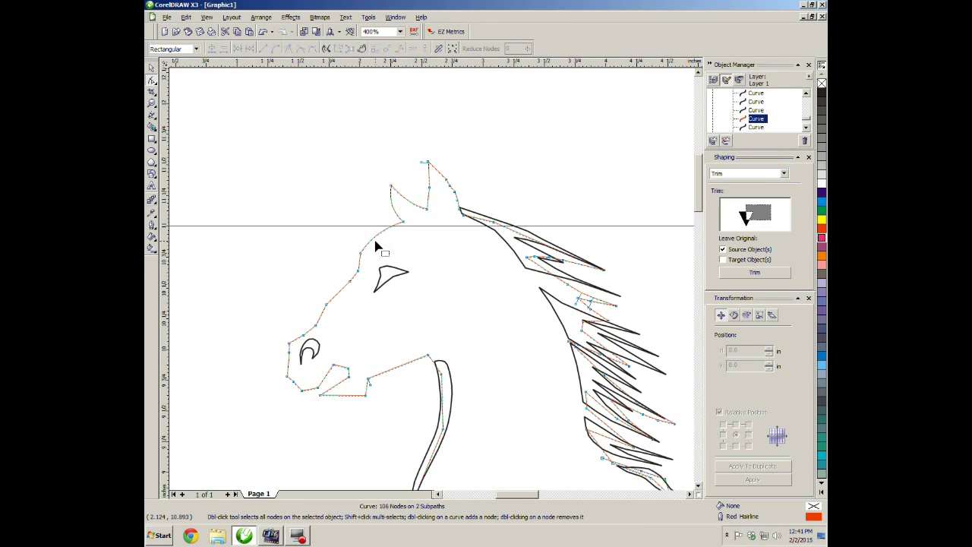
pyautogui.moveTo(354, 277); pyautogui.dragTo(354, 278)
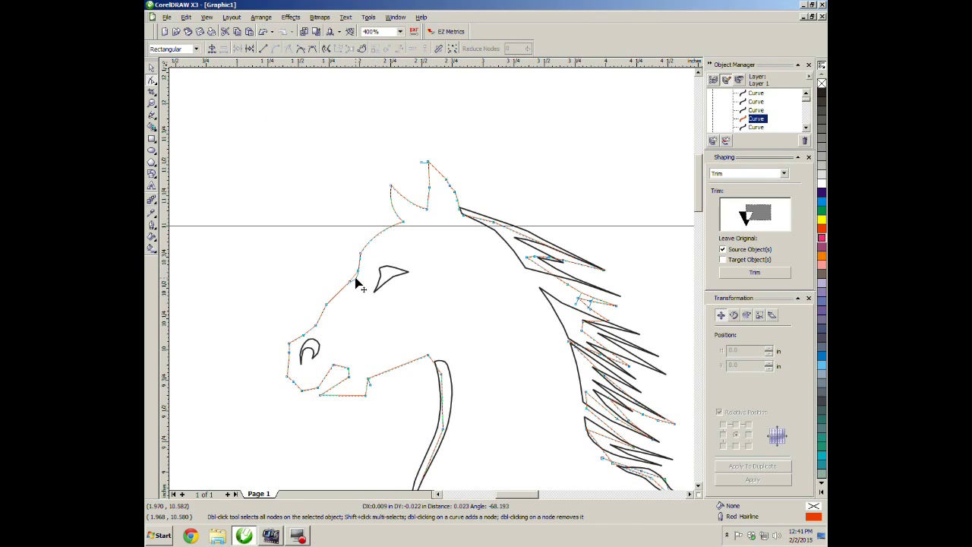
pyautogui.click(337, 290)
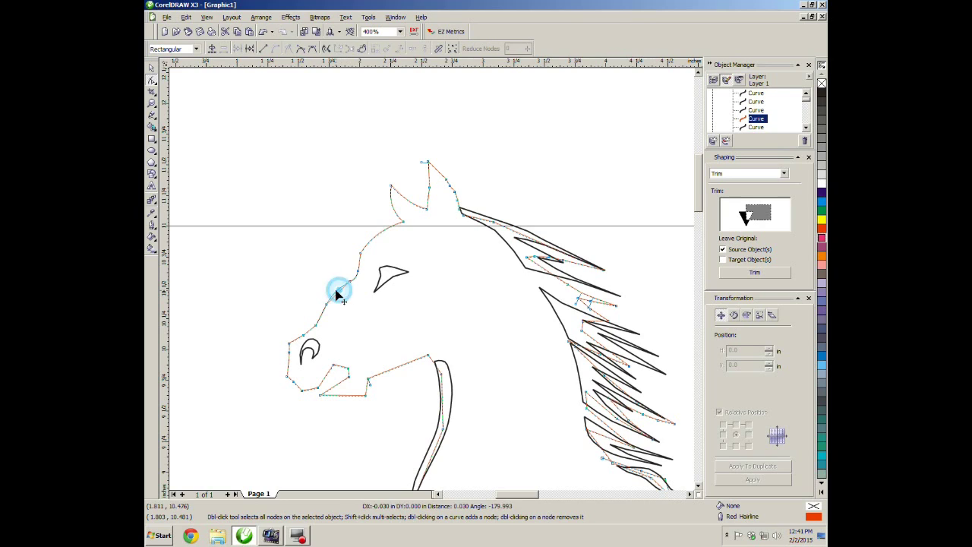
pyautogui.click(304, 336)
pyautogui.click(297, 341)
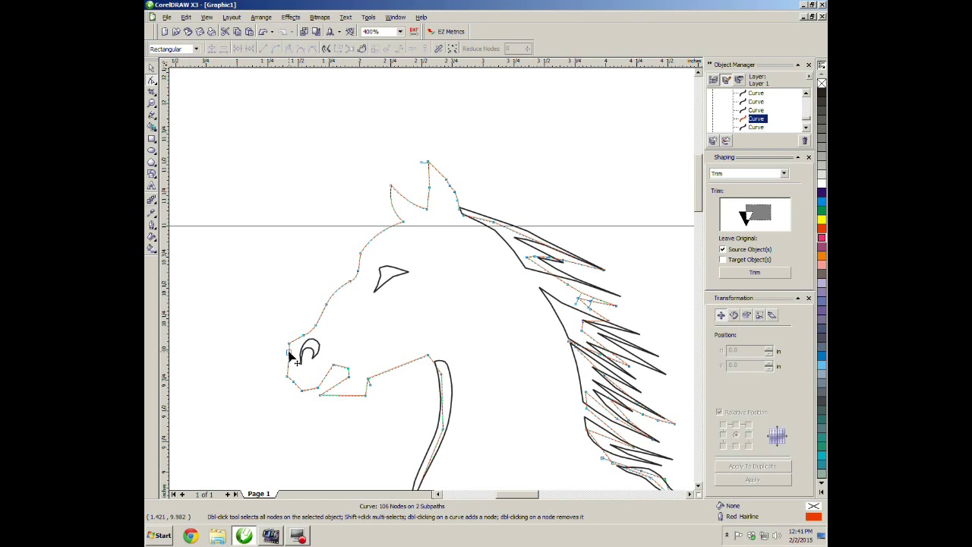
# - Round the red outline's segments around the horse's nose tip and upper lip into smooth curves
pyautogui.click(290, 348)
pyautogui.click(289, 366)
pyautogui.click(287, 376)
pyautogui.click(289, 384)
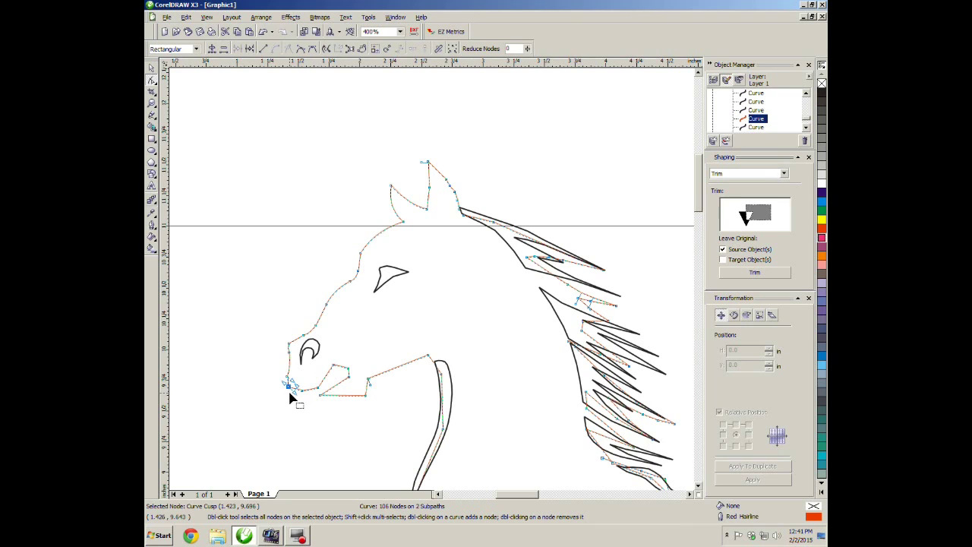
pyautogui.moveTo(292, 385); pyautogui.dragTo(288, 388)
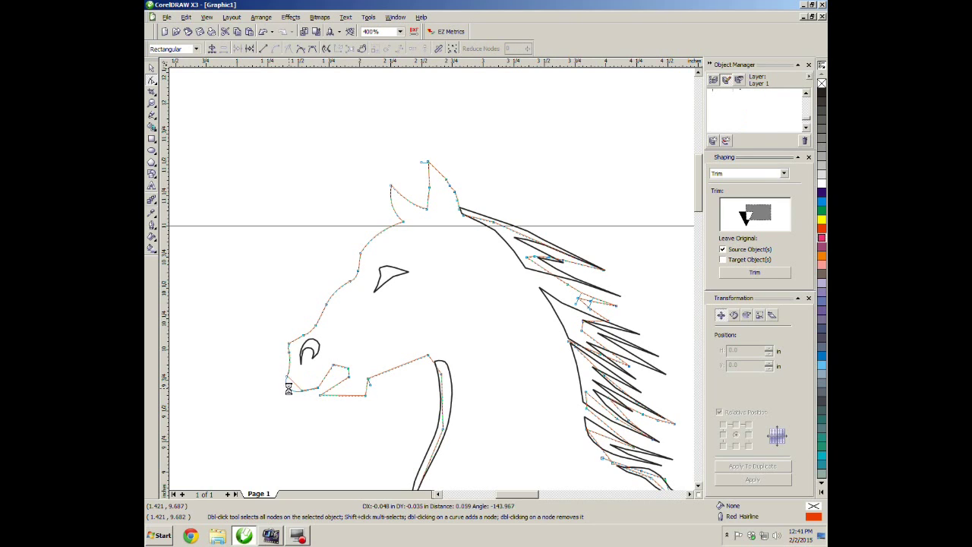
pyautogui.click(288, 354)
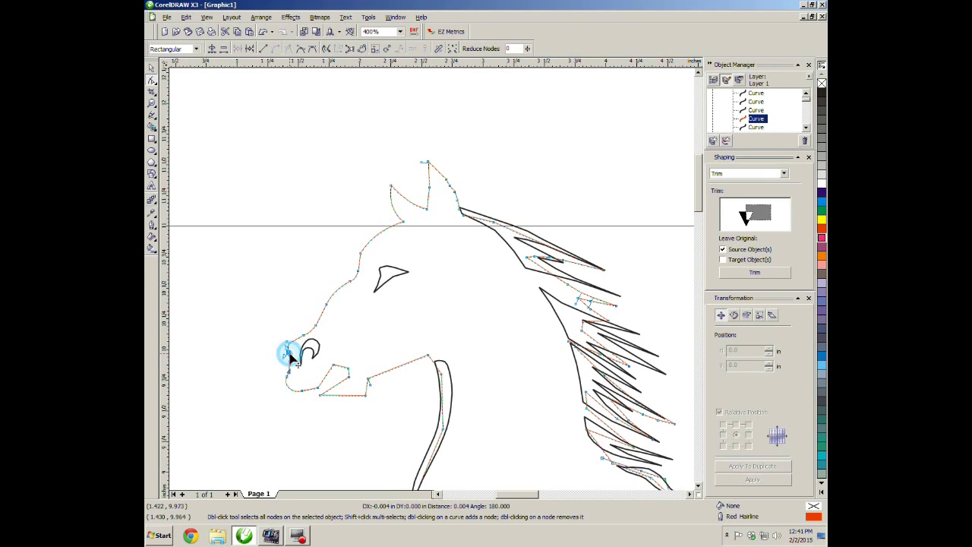
# - Bend the red outline's straight segments around the horse's mouth, lower lip and jaw into smooth arcs
pyautogui.click(330, 380)
pyautogui.moveTo(345, 390)
pyautogui.mouseDown()
pyautogui.moveTo(312, 361)
pyautogui.moveTo(347, 374)
pyautogui.moveTo(341, 389)
pyautogui.mouseUp()
pyautogui.click(338, 371)
pyautogui.click(331, 403)
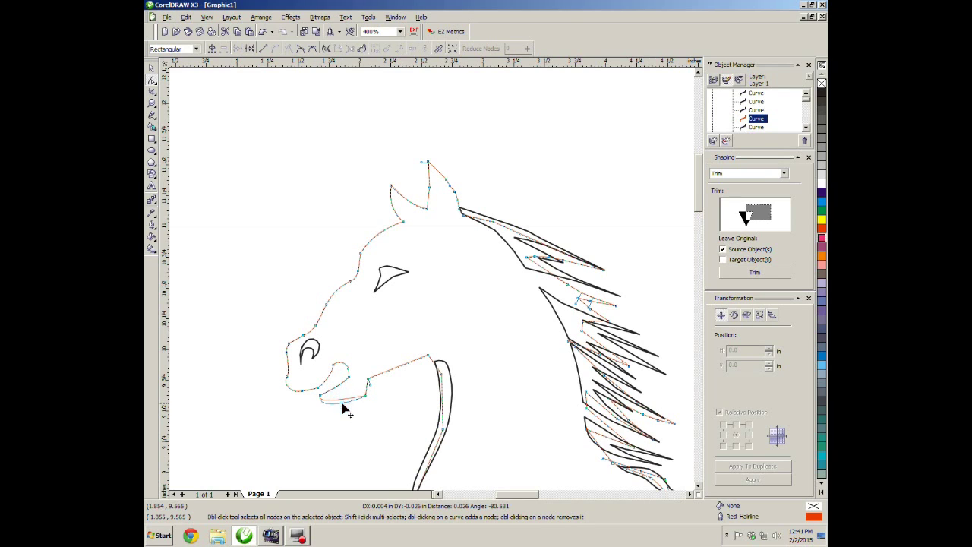
pyautogui.click(368, 388)
pyautogui.moveTo(380, 375); pyautogui.dragTo(377, 411)
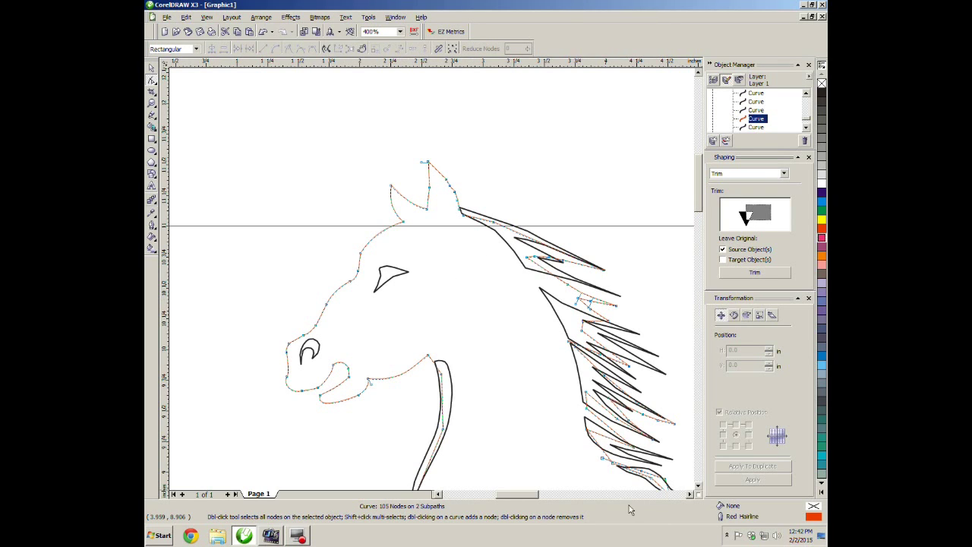
# - Break the upper black mane curve open at its corner behind the ear and remove its short end segment
pyautogui.click(691, 494)
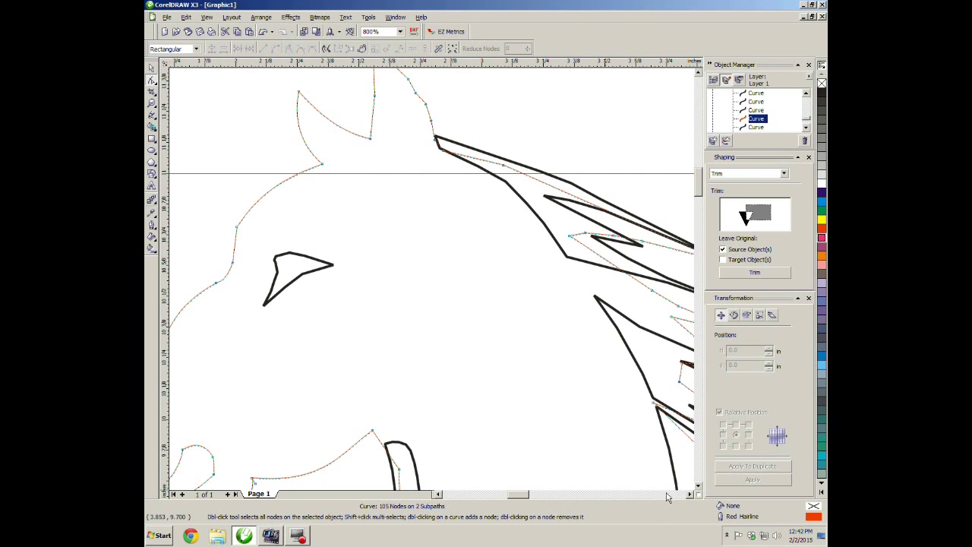
pyautogui.click(688, 495)
pyautogui.click(537, 495)
pyautogui.moveTo(536, 495); pyautogui.dragTo(527, 494)
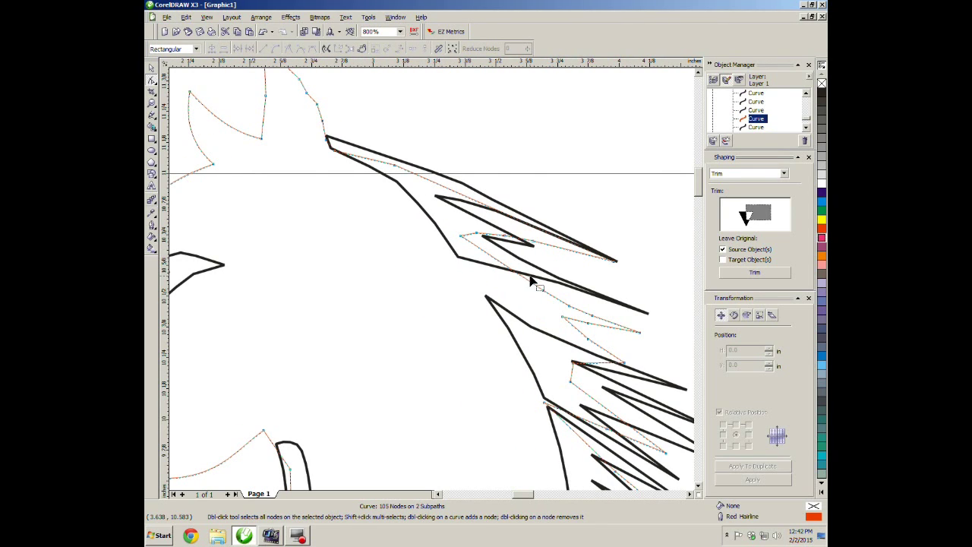
pyautogui.click(388, 184)
pyautogui.click(331, 150)
pyautogui.click(248, 50)
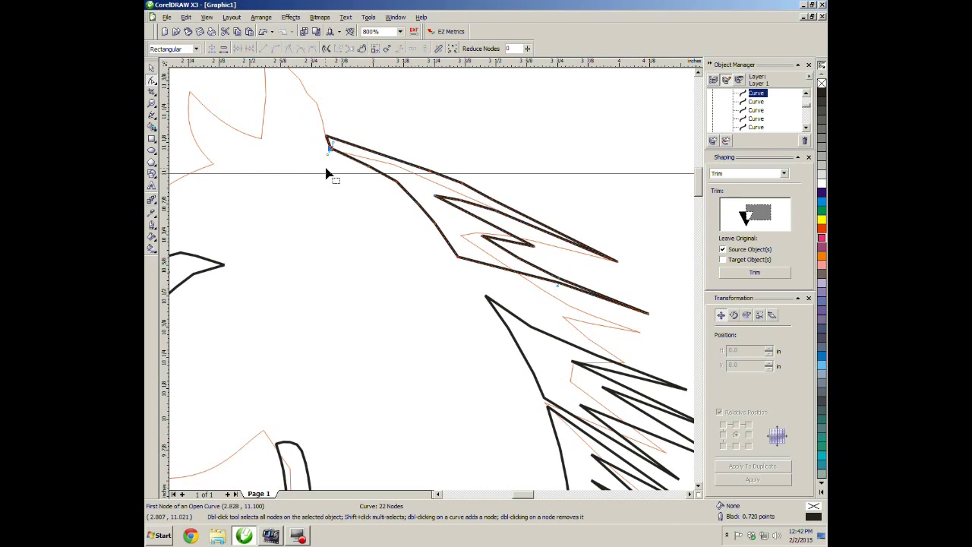
pyautogui.moveTo(330, 151)
pyautogui.mouseDown()
pyautogui.moveTo(330, 187)
pyautogui.moveTo(317, 155)
pyautogui.mouseUp()
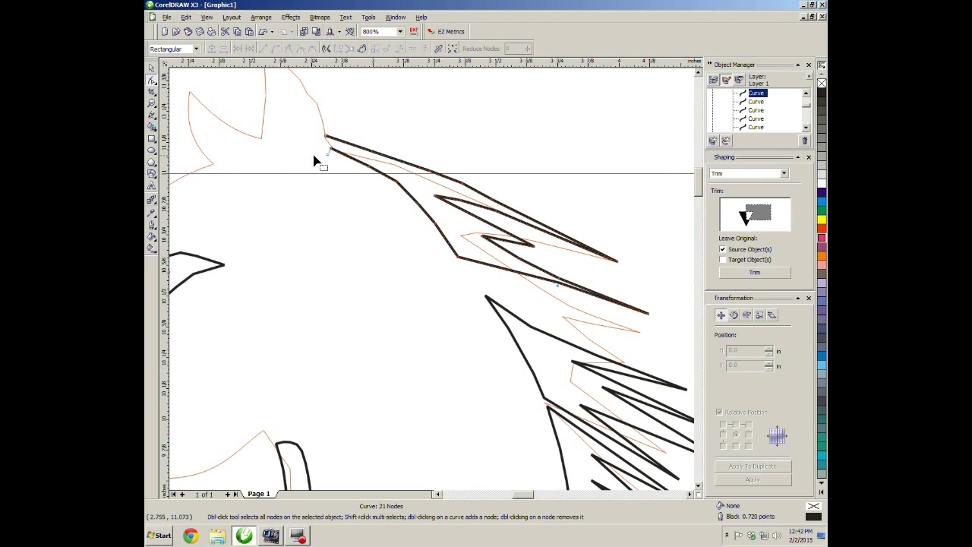
# - Delete the nodes along the inner neck edge of the upper black mane curve
pyautogui.moveTo(332, 148); pyautogui.dragTo(350, 226)
pyautogui.press('Delete')
pyautogui.click(330, 148)
pyautogui.press('Delete')
pyautogui.moveTo(342, 158); pyautogui.dragTo(418, 241)
pyautogui.press('Delete')
pyautogui.moveTo(404, 195); pyautogui.dragTo(483, 290)
pyautogui.press('Delete')
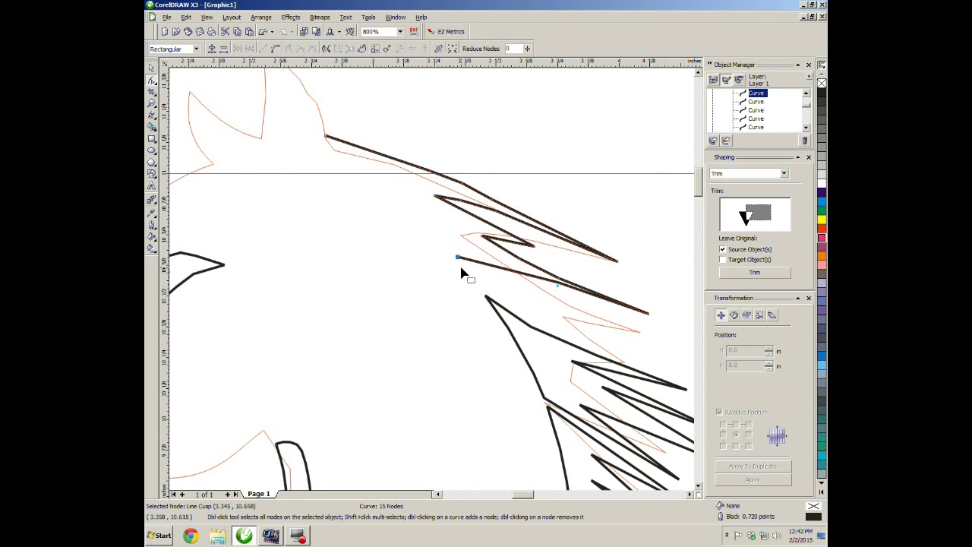
# - Move both open ends of the upper black mane curve onto the red outline
pyautogui.moveTo(457, 259); pyautogui.dragTo(508, 276)
pyautogui.click(435, 245)
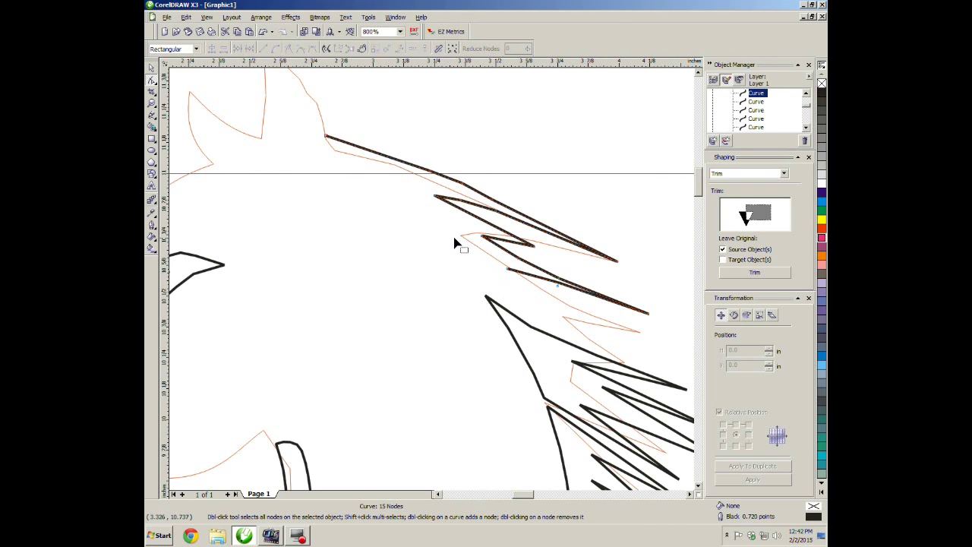
pyautogui.moveTo(326, 136); pyautogui.dragTo(337, 152)
# - Break the red outline behind the ear where it meets the black mane curve and delete the detached connecting segment
pyautogui.click(326, 139)
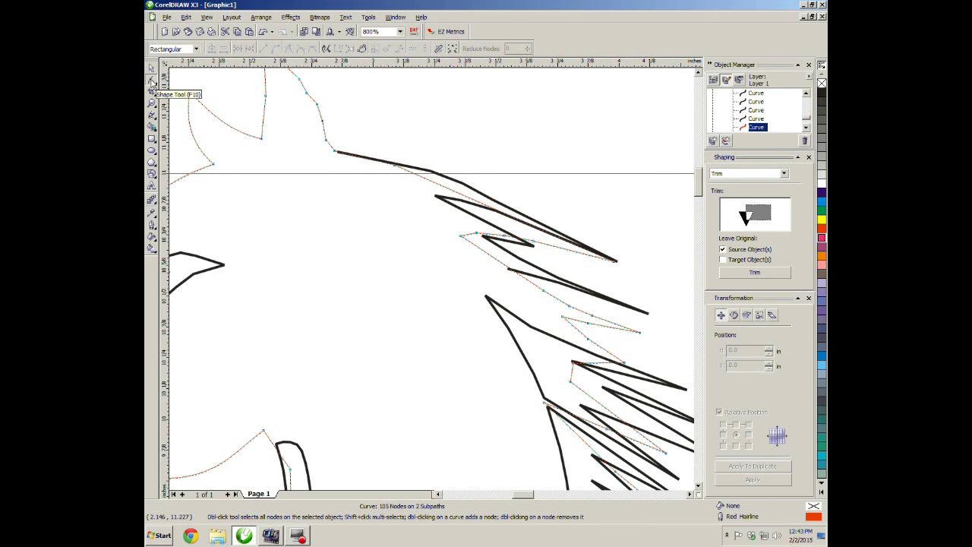
pyautogui.click(335, 152)
pyautogui.click(248, 48)
pyautogui.click(343, 202)
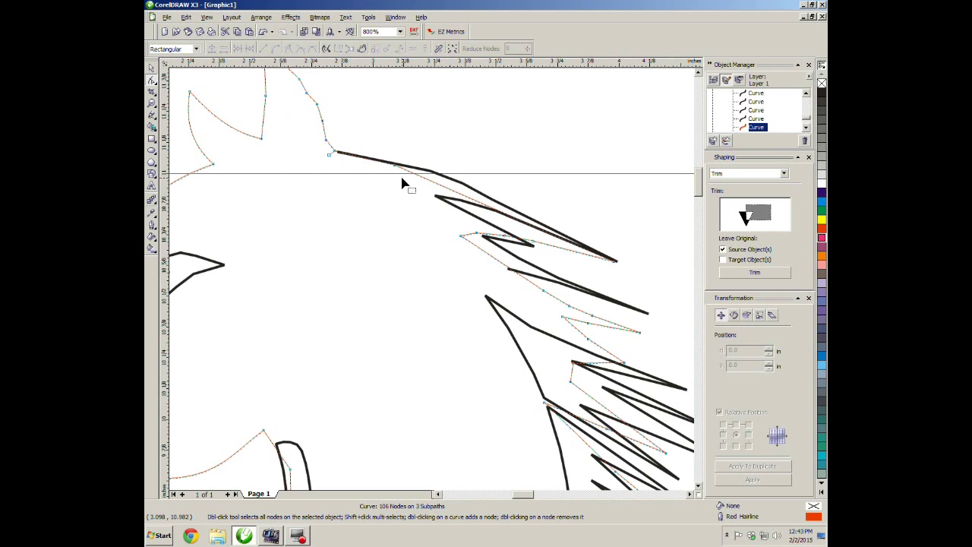
pyautogui.moveTo(393, 164); pyautogui.dragTo(369, 220)
pyautogui.scroll(1, 338, 154)
pyautogui.click(432, 300)
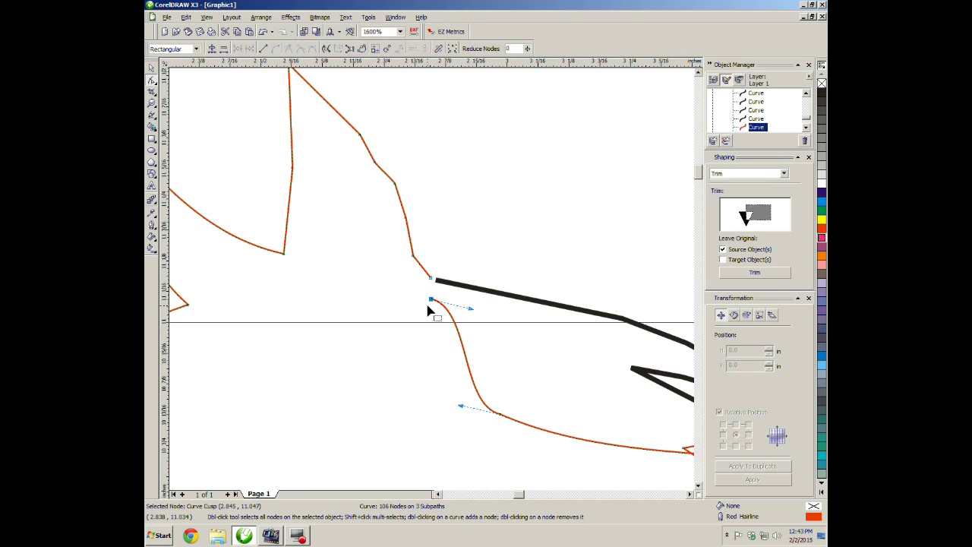
pyautogui.press('Delete')
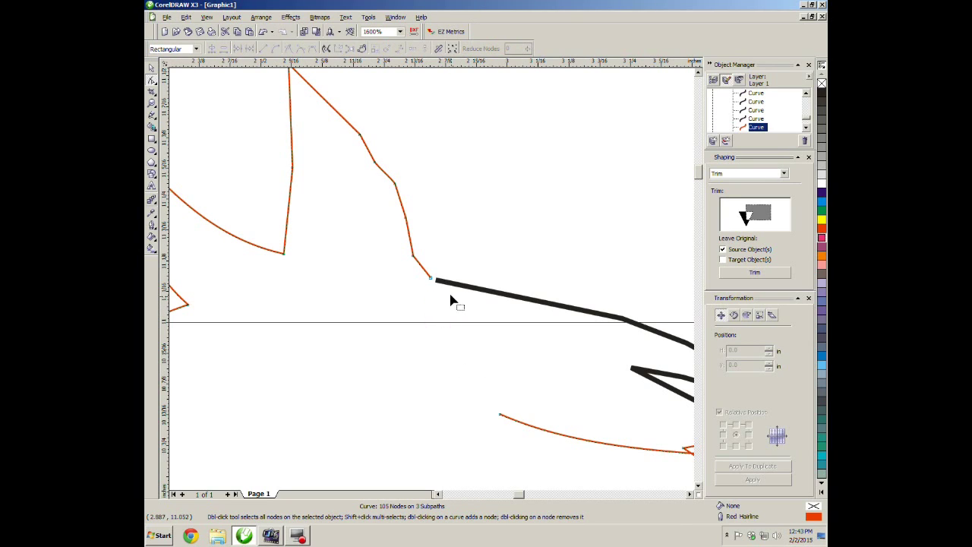
pyautogui.click(440, 283)
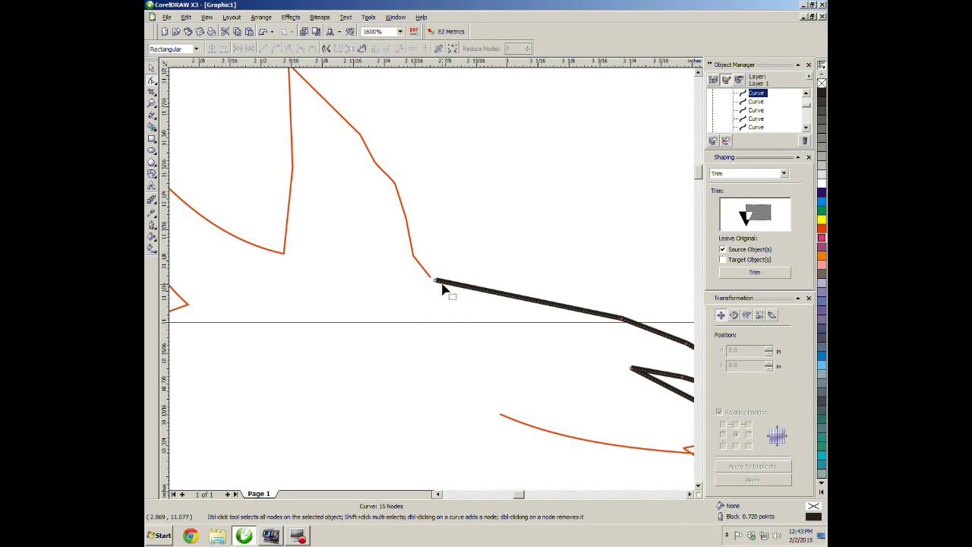
pyautogui.keyDown('shift'); pyautogui.click(418, 266); pyautogui.keyUp('shift')
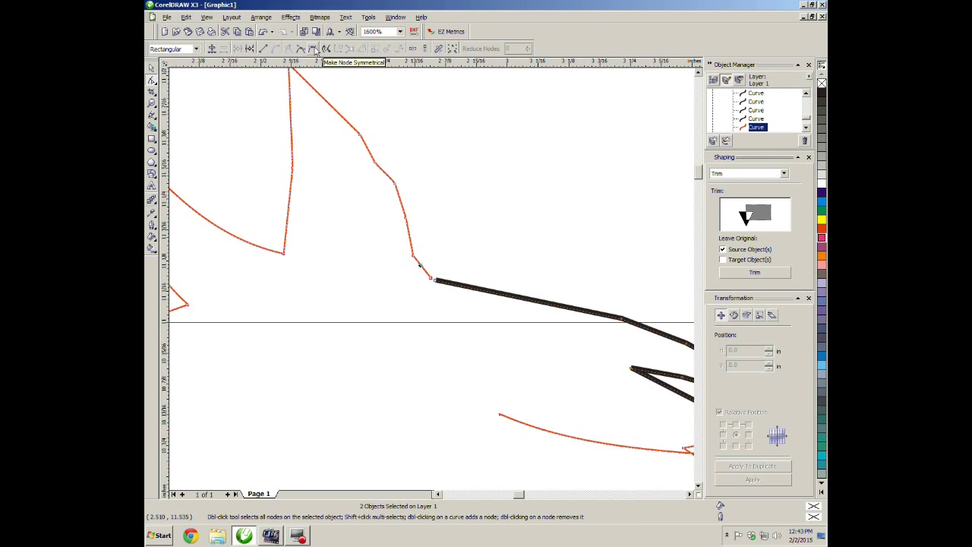
pyautogui.click(151, 69)
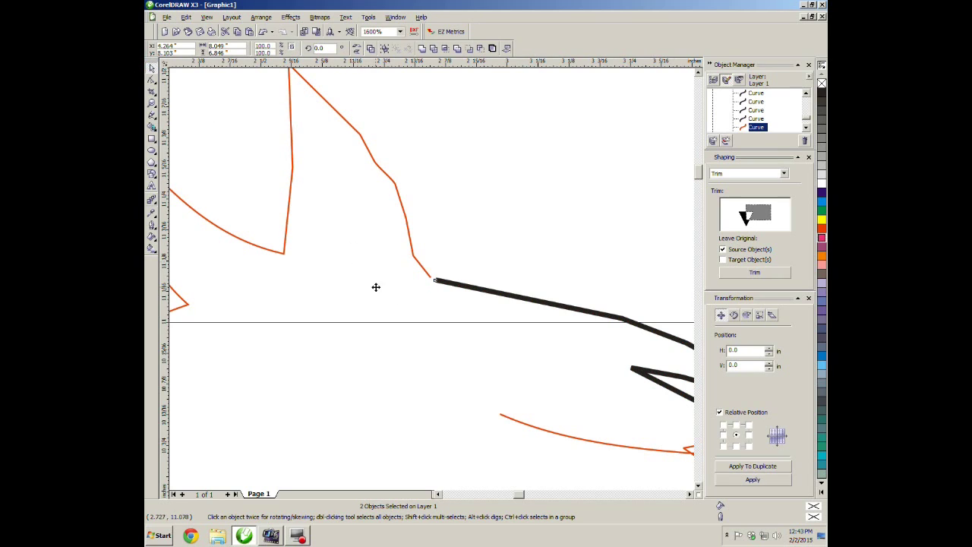
pyautogui.click(422, 266)
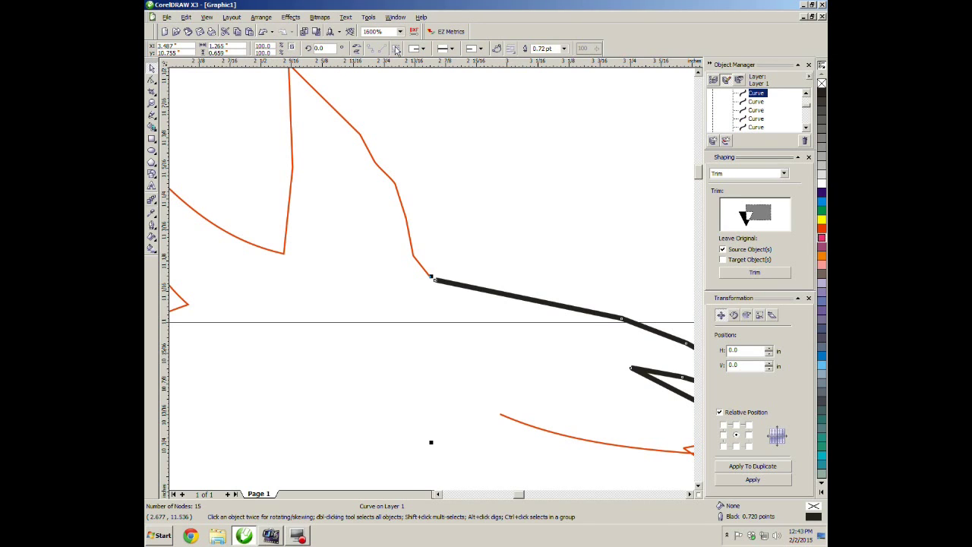
pyautogui.scroll(-1, 430, 258)
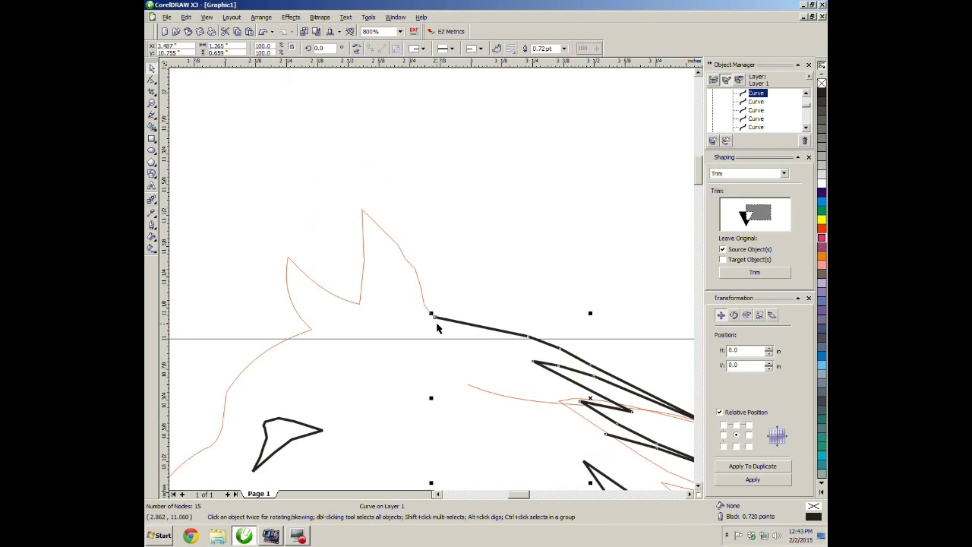
pyautogui.scroll(-1, 455, 272)
pyautogui.click(432, 278)
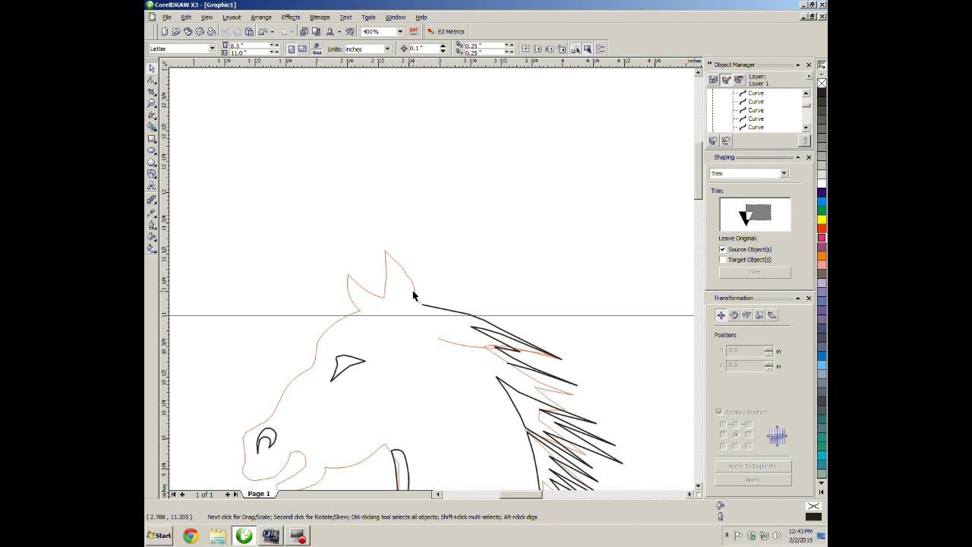
# - Combine the red head outline with the upper black mane curve and colour the combined outline red
pyautogui.click(412, 293)
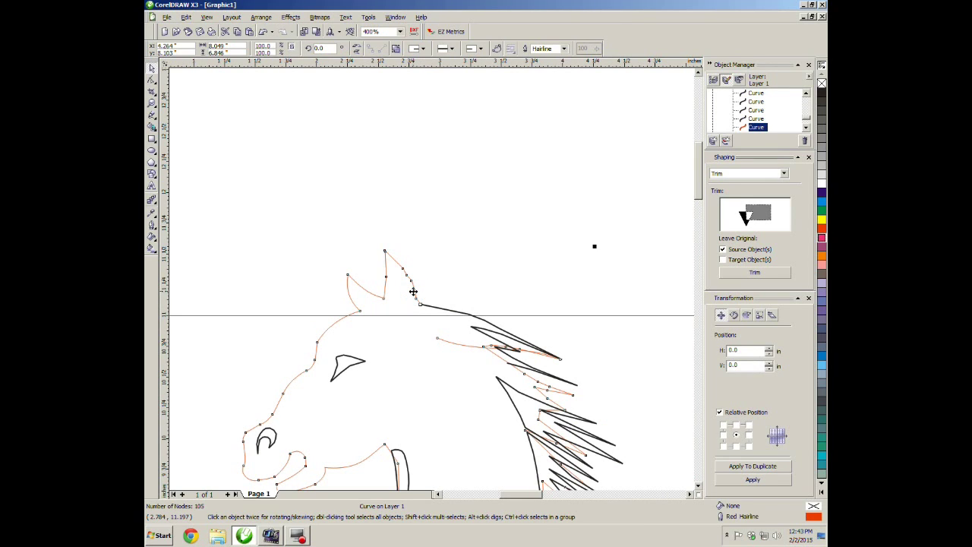
pyautogui.keyDown('shift'); pyautogui.click(447, 311); pyautogui.keyUp('shift')
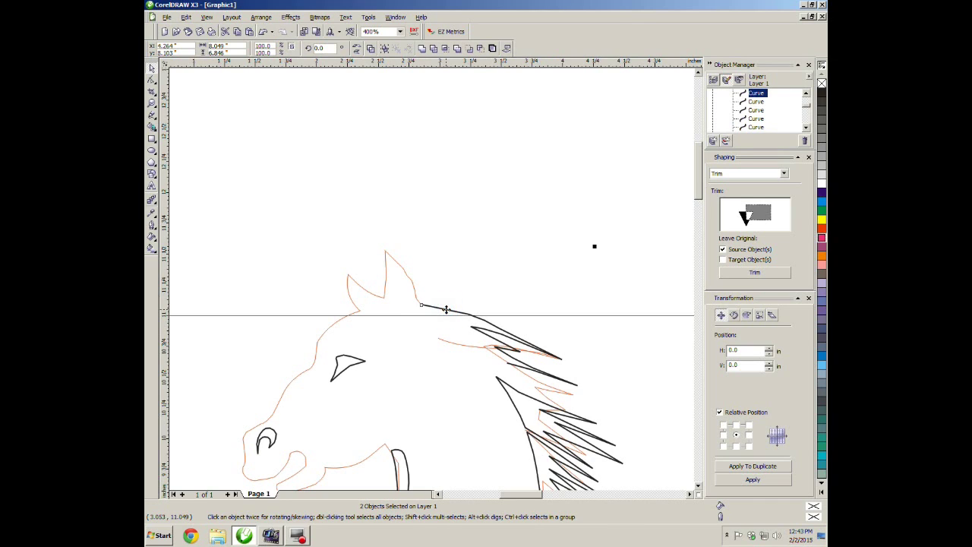
pyautogui.click(371, 49)
pyautogui.click(151, 79)
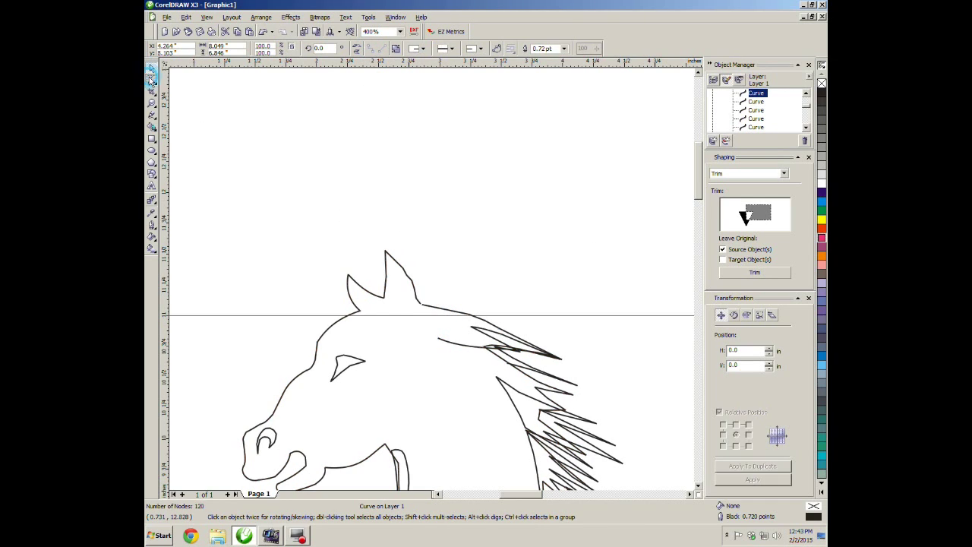
pyautogui.scroll(1, 432, 285)
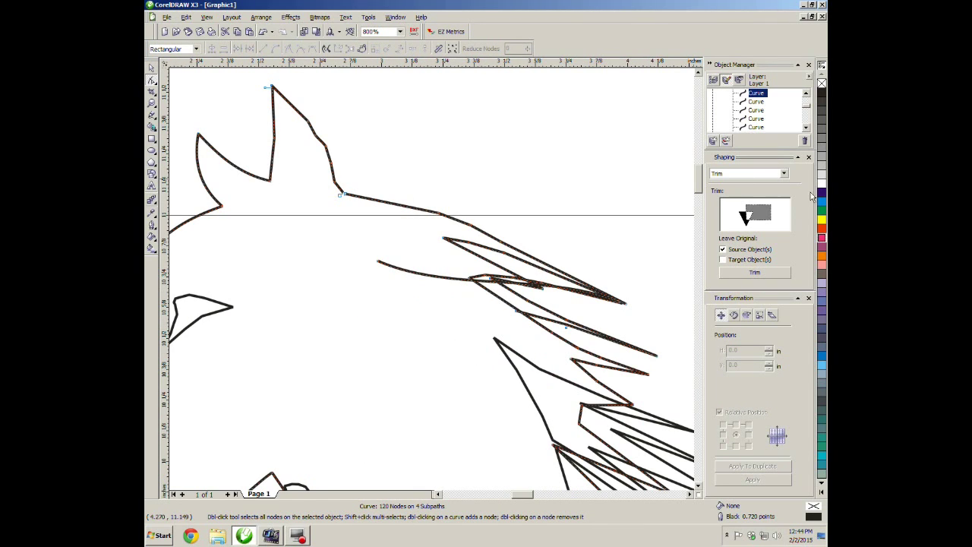
pyautogui.rightClick(821, 230)
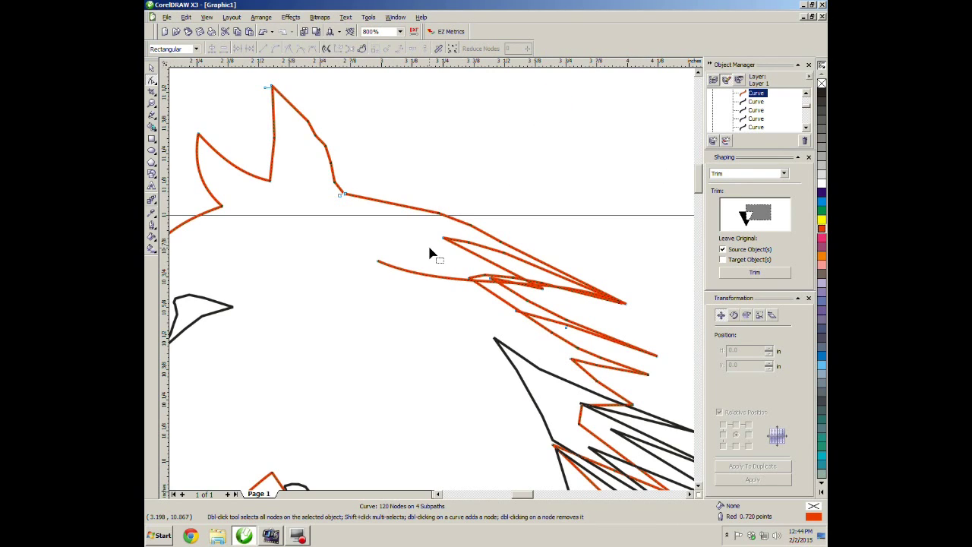
# - Delete the stray old outline segment below the neck line and the old node overlapping the upper mane lock's tip
pyautogui.moveTo(377, 263); pyautogui.dragTo(547, 318)
pyautogui.press('Delete')
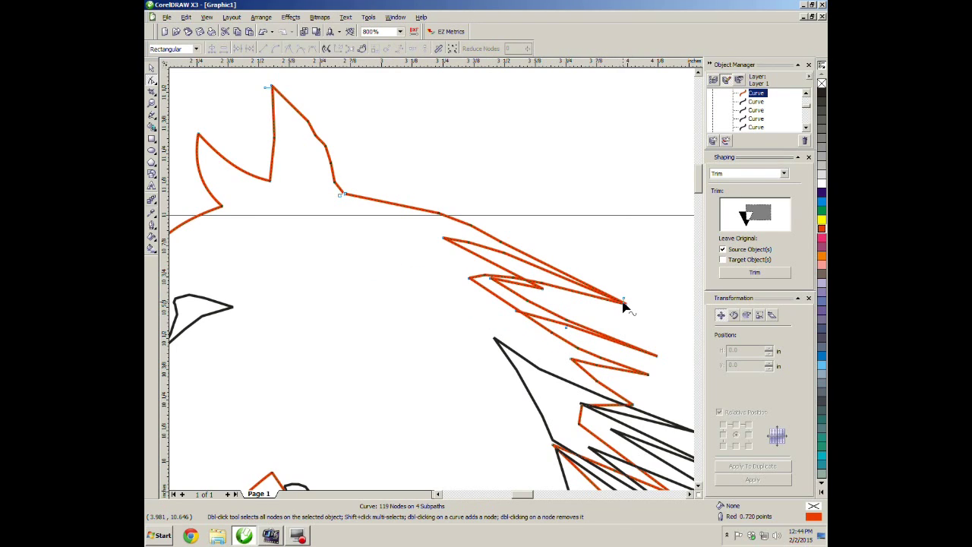
pyautogui.moveTo(627, 305)
pyautogui.mouseDown()
pyautogui.moveTo(627, 319)
pyautogui.moveTo(623, 300)
pyautogui.mouseUp()
pyautogui.click(623, 303)
pyautogui.press('Delete')
# - Delete the remaining old outline nodes overlapping the upper mane and join the leftover end to the mane curve's lower end
pyautogui.click(542, 285)
pyautogui.press('Delete')
pyautogui.click(514, 283)
pyautogui.press('Delete')
pyautogui.click(473, 277)
pyautogui.press('Delete')
pyautogui.click(469, 278)
pyautogui.press('Delete')
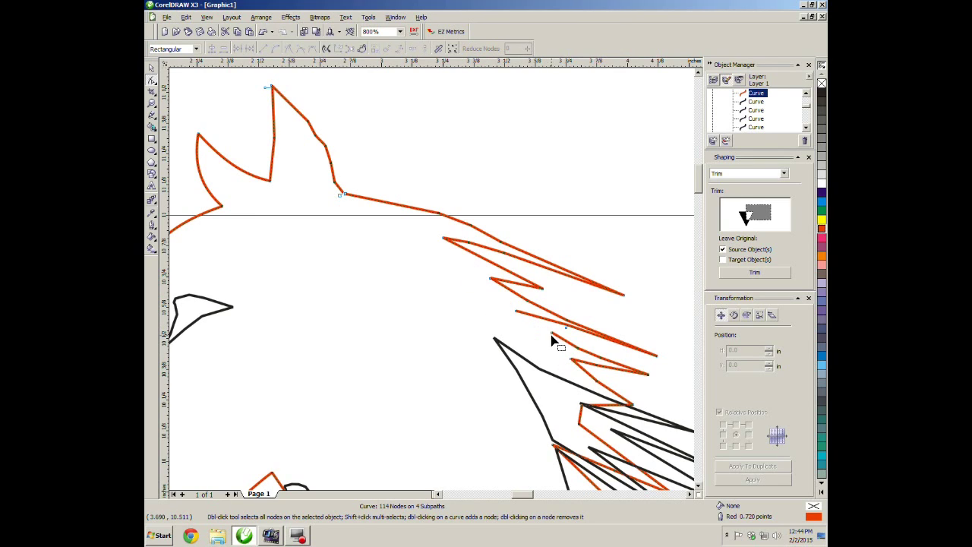
pyautogui.moveTo(553, 335); pyautogui.dragTo(516, 312)
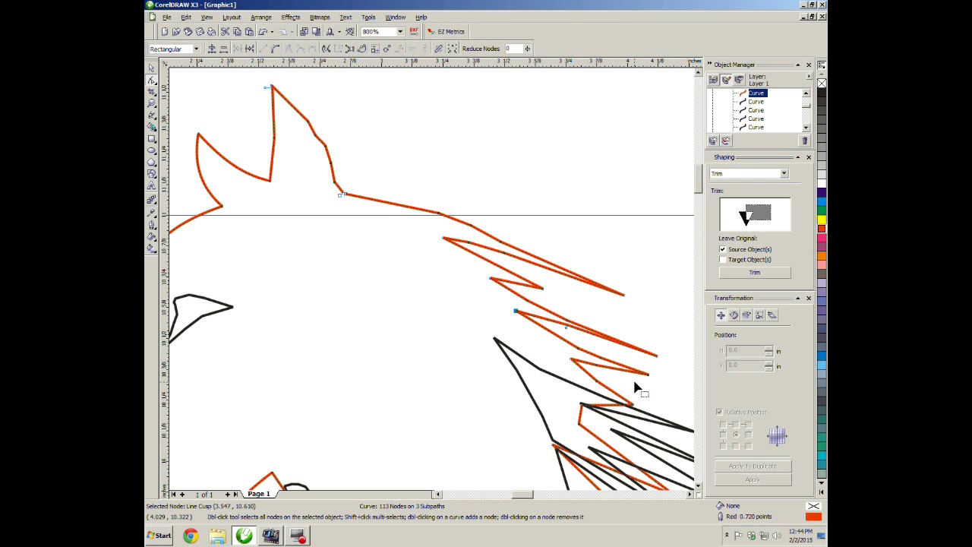
# - Examine the overlapping red and black curves along the lower and middle mane
pyautogui.click(697, 484)
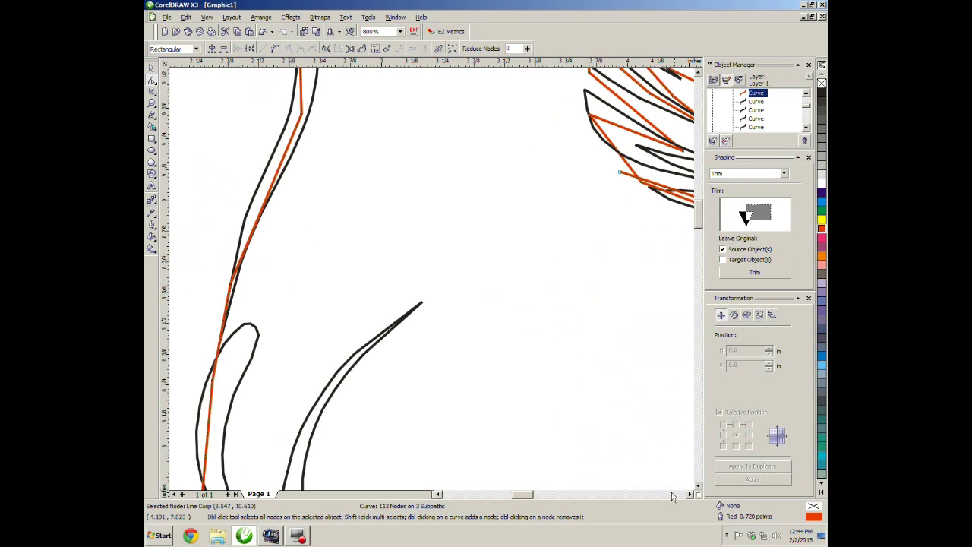
pyautogui.moveTo(698, 208); pyautogui.dragTo(701, 195)
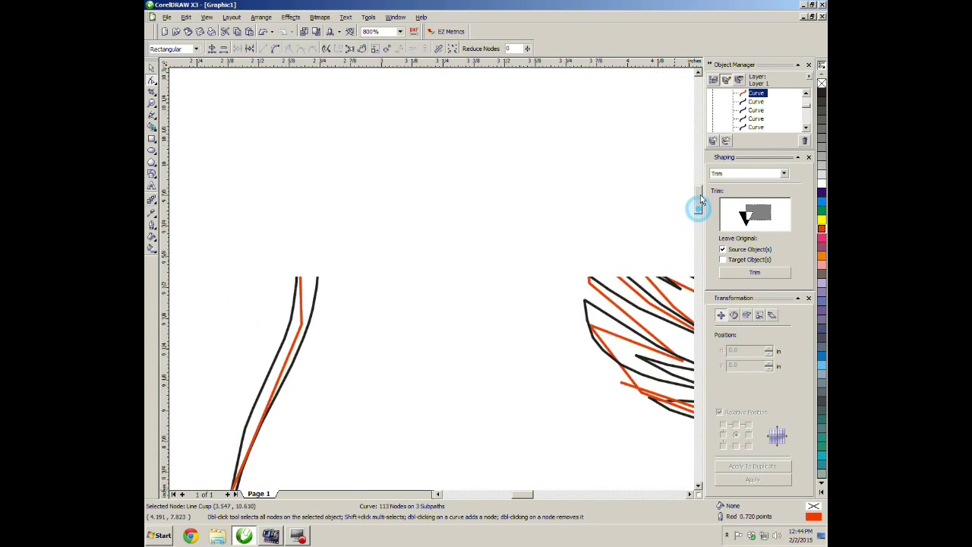
pyautogui.scroll(1, 434, 309)
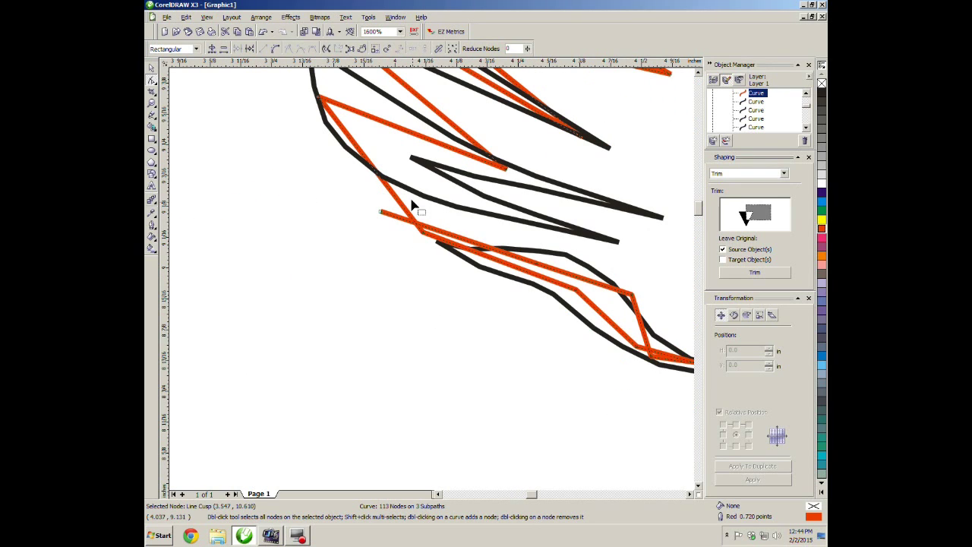
pyautogui.click(363, 100)
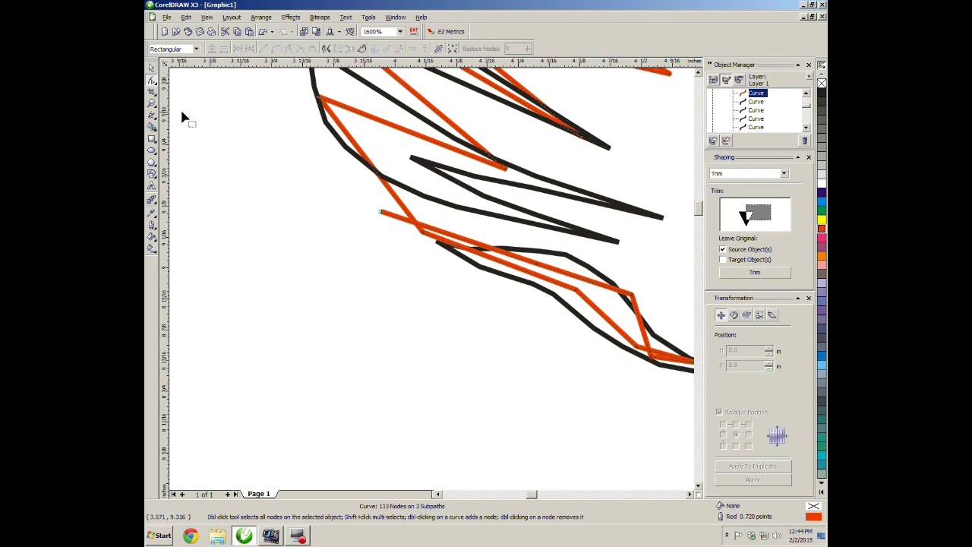
pyautogui.click(152, 104)
pyautogui.click(185, 109)
pyautogui.moveTo(312, 113)
pyautogui.mouseDown()
pyautogui.moveTo(315, 244)
pyautogui.moveTo(353, 302)
pyautogui.mouseUp()
pyautogui.moveTo(395, 189); pyautogui.dragTo(389, 316)
pyautogui.moveTo(379, 240)
pyautogui.mouseDown()
pyautogui.moveTo(382, 263)
pyautogui.moveTo(437, 343)
pyautogui.mouseUp()
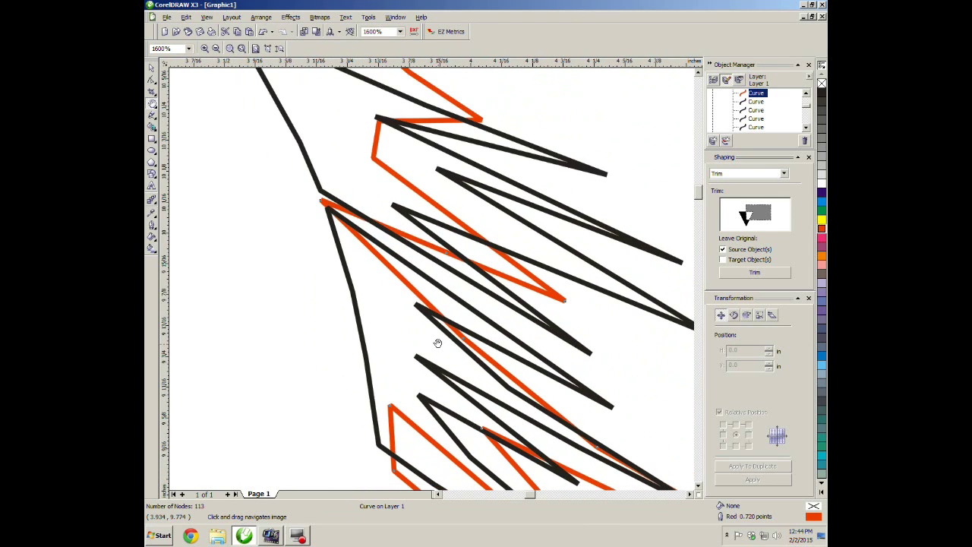
pyautogui.moveTo(386, 273); pyautogui.dragTo(402, 384)
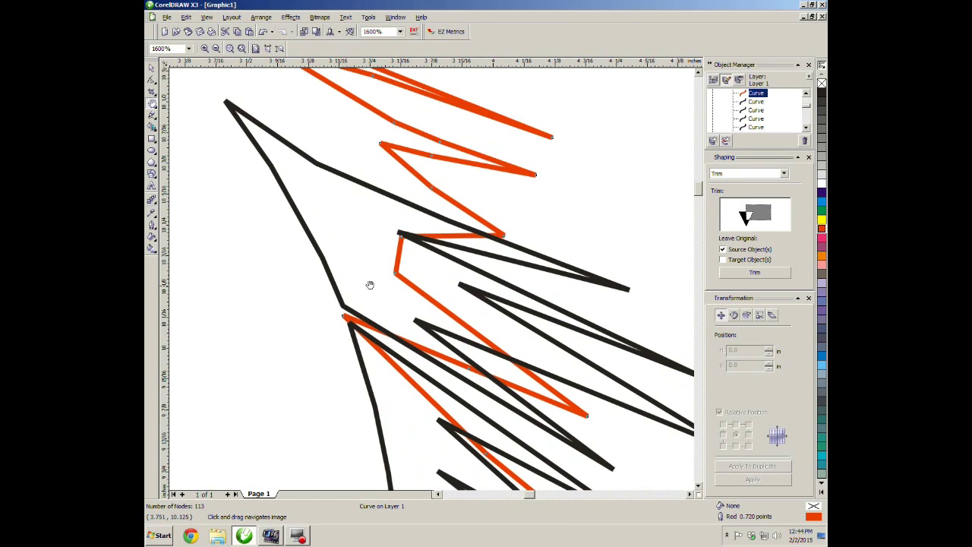
# - Break the middle black mane curve on its upper edge, just before it crosses the red outline
pyautogui.moveTo(365, 266); pyautogui.dragTo(406, 362)
pyautogui.scroll(4, 407, 362)
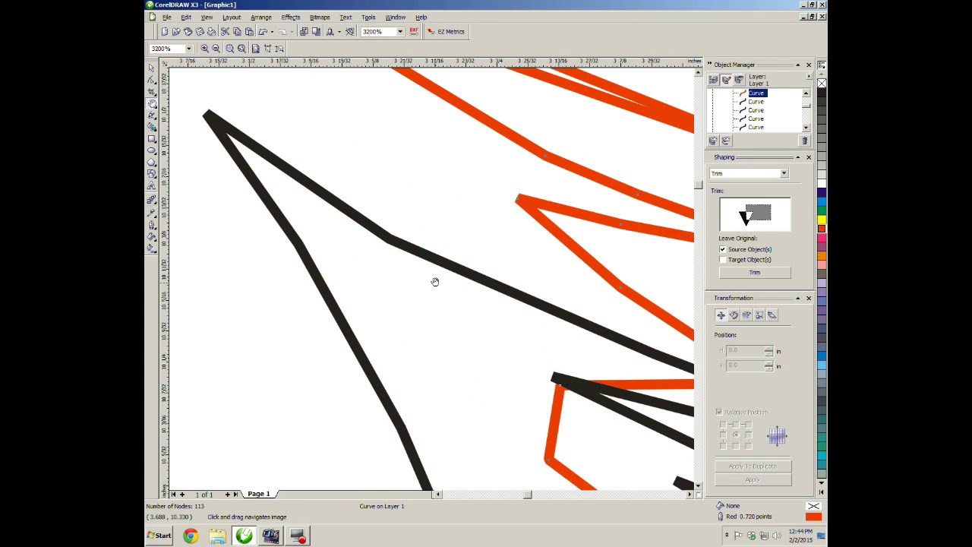
pyautogui.scroll(-8, 431, 278)
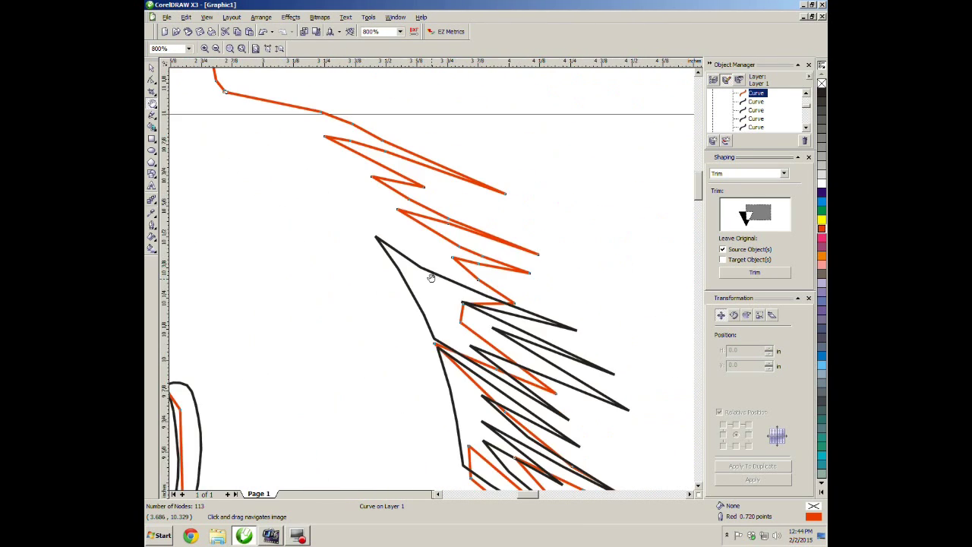
pyautogui.moveTo(415, 232); pyautogui.dragTo(322, 166)
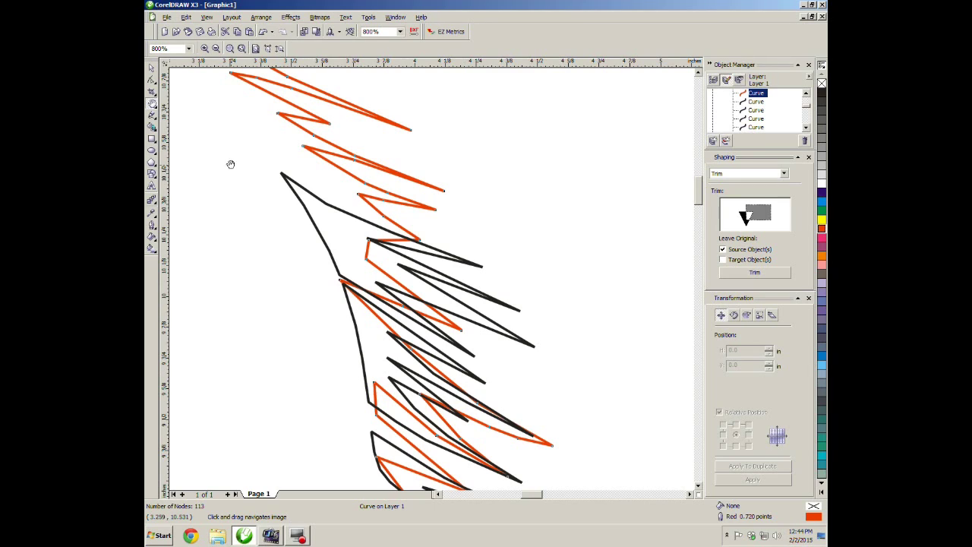
pyautogui.click(151, 80)
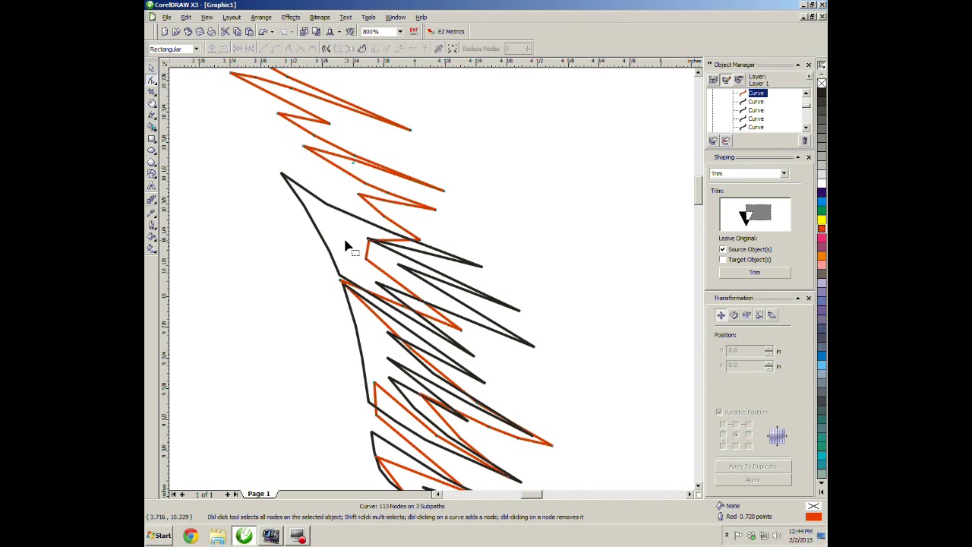
pyautogui.click(368, 225)
pyautogui.click(368, 225)
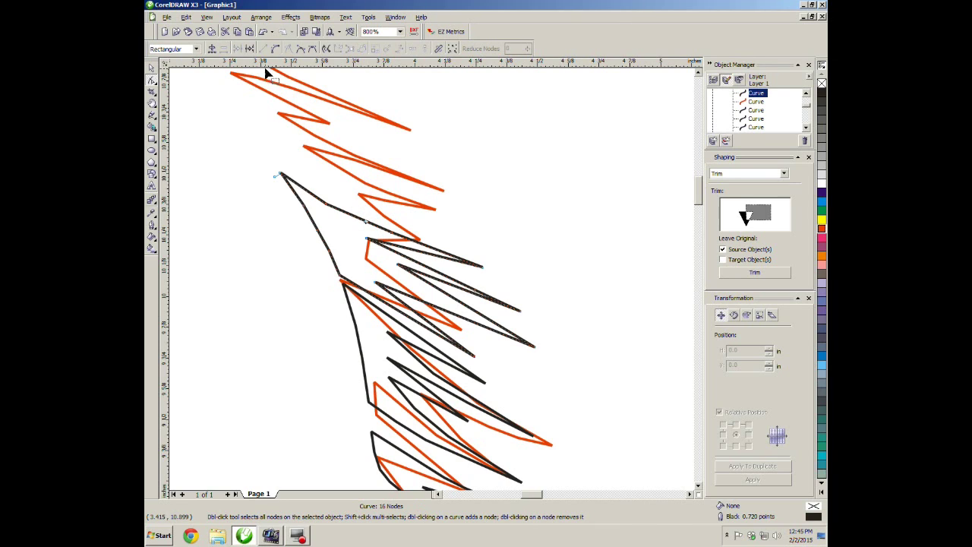
pyautogui.click(247, 48)
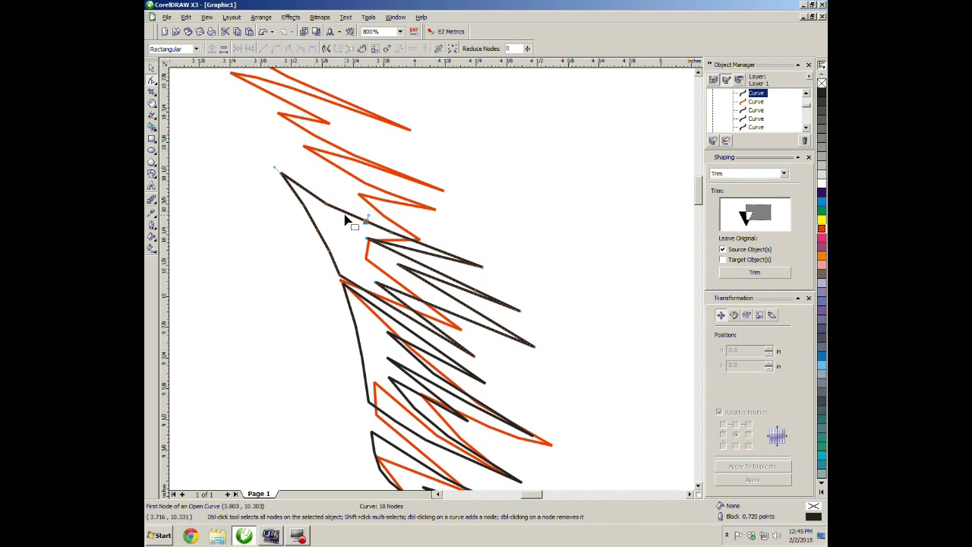
# - Delete the broken-off end node and all nodes of the black curve's portion inside the neck, leaving the outer mane spikes
pyautogui.moveTo(368, 225); pyautogui.dragTo(361, 234)
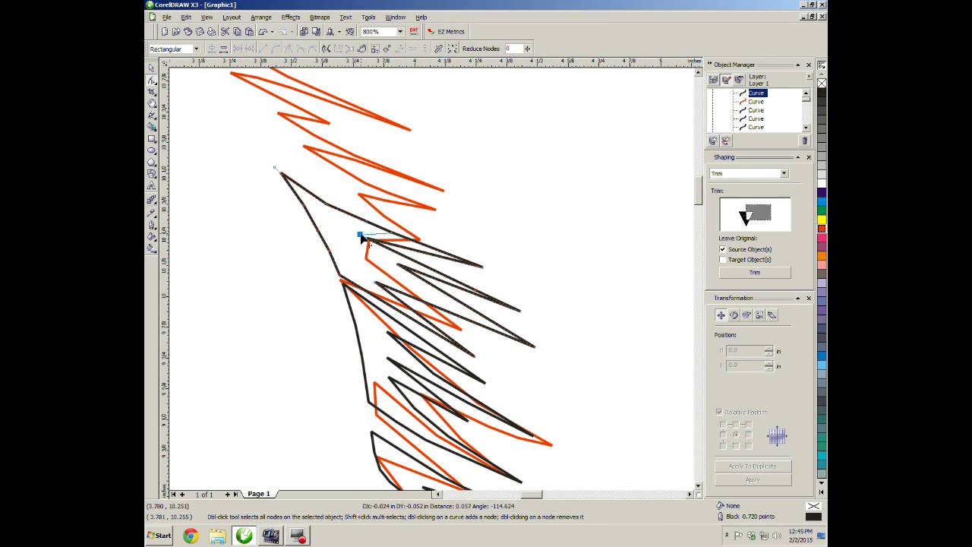
pyautogui.press('Delete')
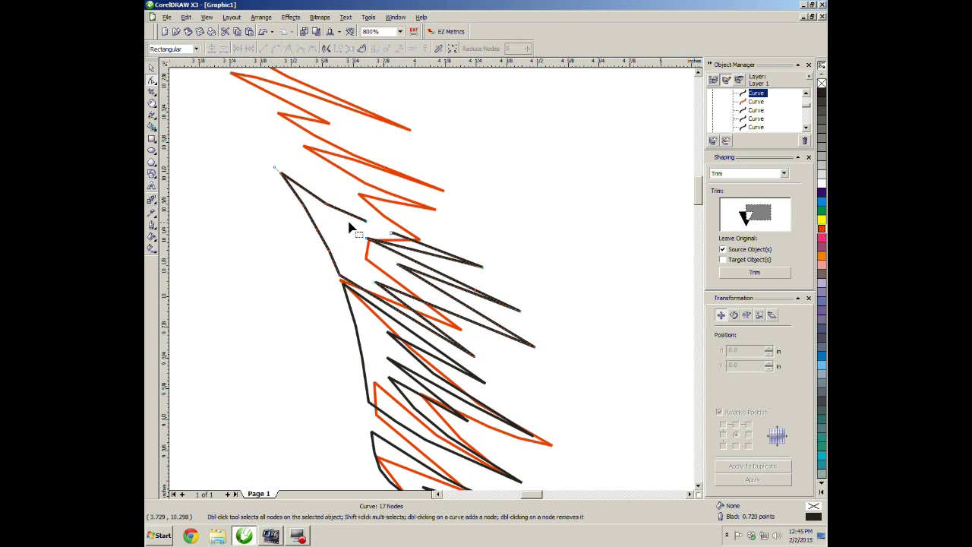
pyautogui.moveTo(261, 156); pyautogui.dragTo(372, 264)
pyautogui.press('Delete')
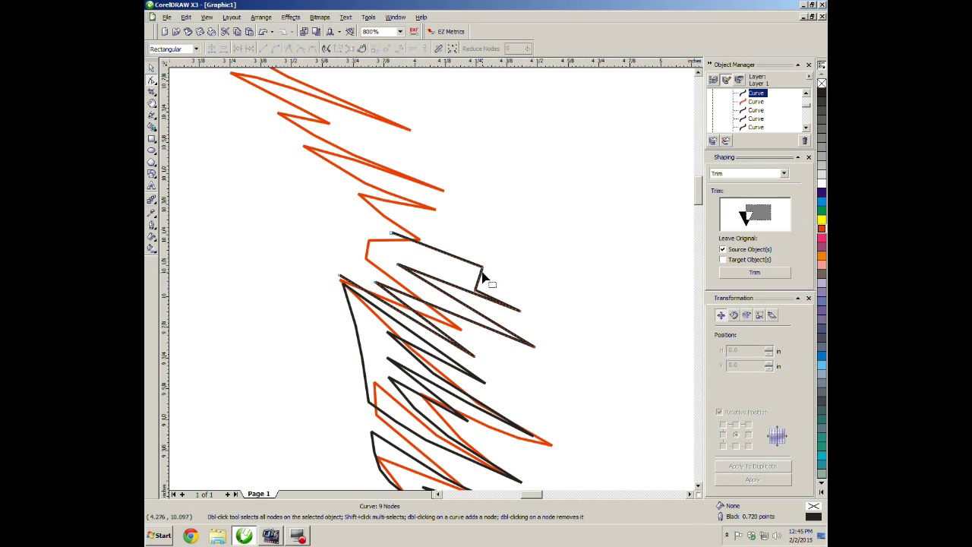
# - Reshape the upper edge of the black mane lock and move its open end onto the adjacent red outline corner
pyautogui.moveTo(481, 268); pyautogui.dragTo(454, 262)
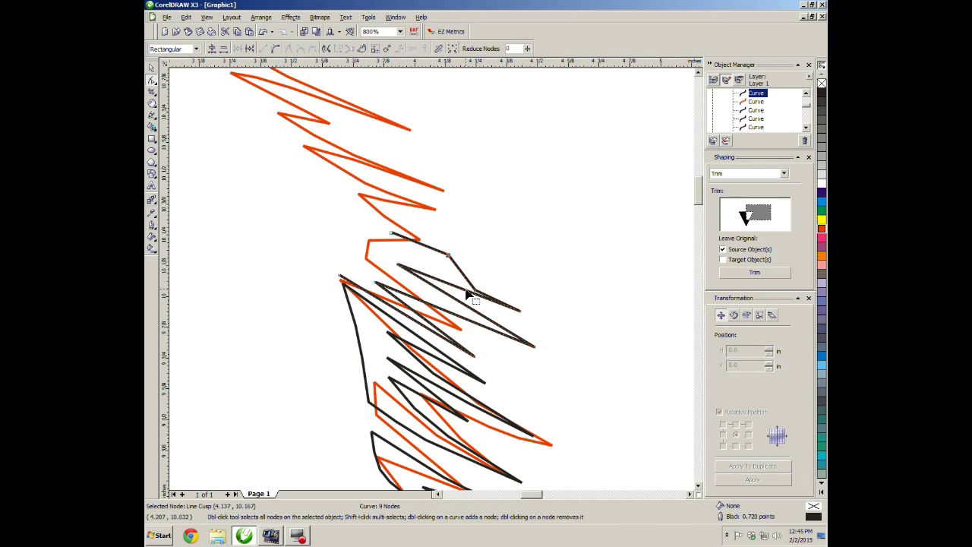
pyautogui.moveTo(475, 291); pyautogui.dragTo(458, 273)
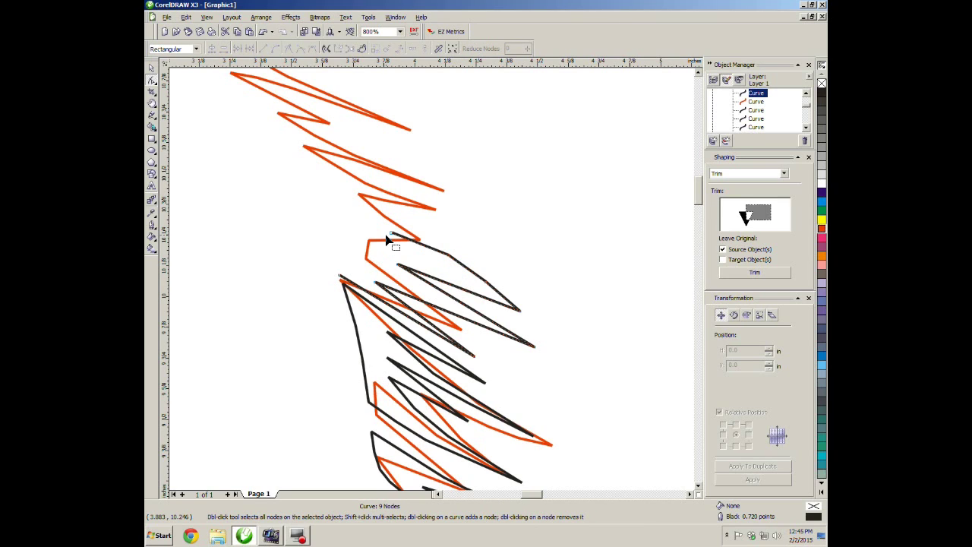
pyautogui.moveTo(392, 235); pyautogui.dragTo(368, 241)
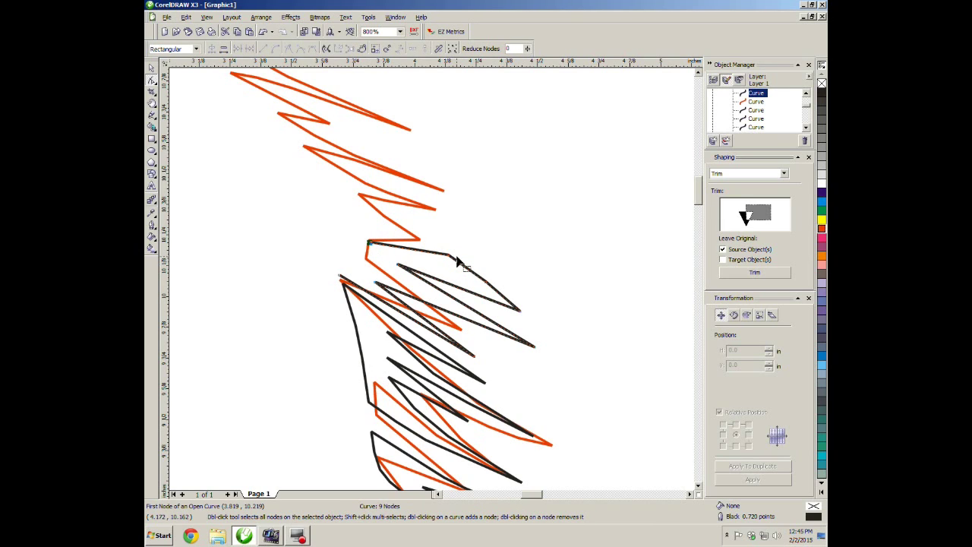
pyautogui.moveTo(448, 257); pyautogui.dragTo(445, 264)
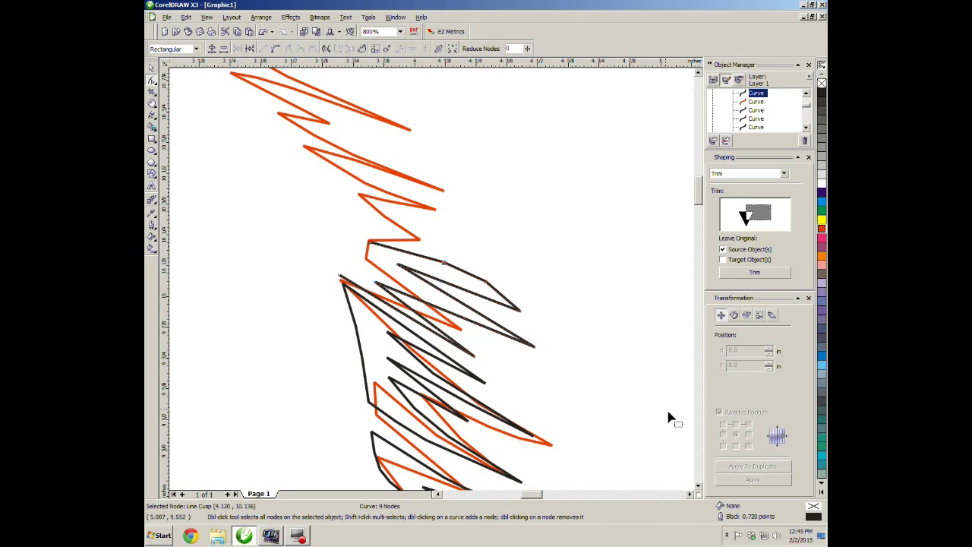
pyautogui.click(698, 484)
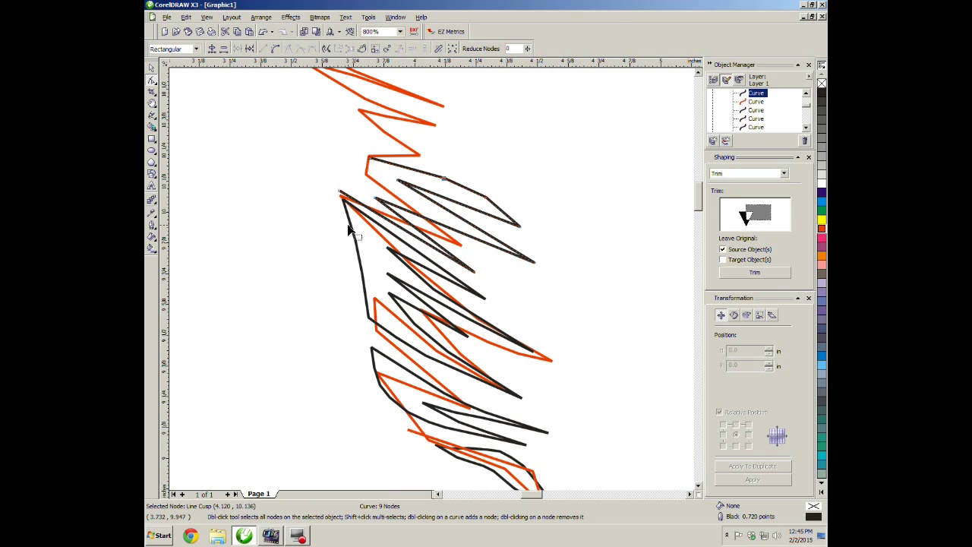
pyautogui.scroll(-3, 433, 283)
pyautogui.scroll(1, 434, 284)
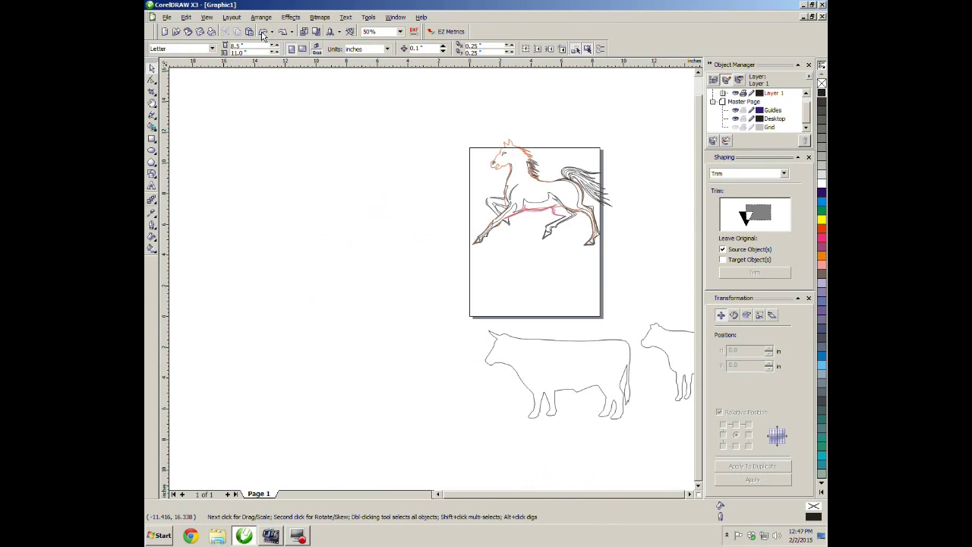
# - Restore the donkey clip art group and move its centre to about X -4.34 in, Y 3.70 in, beside the page
pyautogui.click(283, 32)
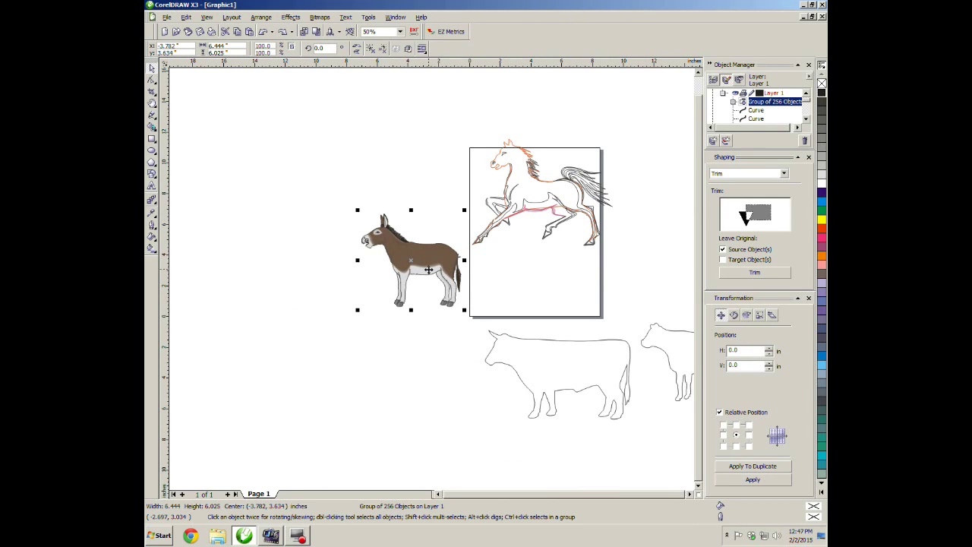
pyautogui.moveTo(426, 264); pyautogui.dragTo(417, 263)
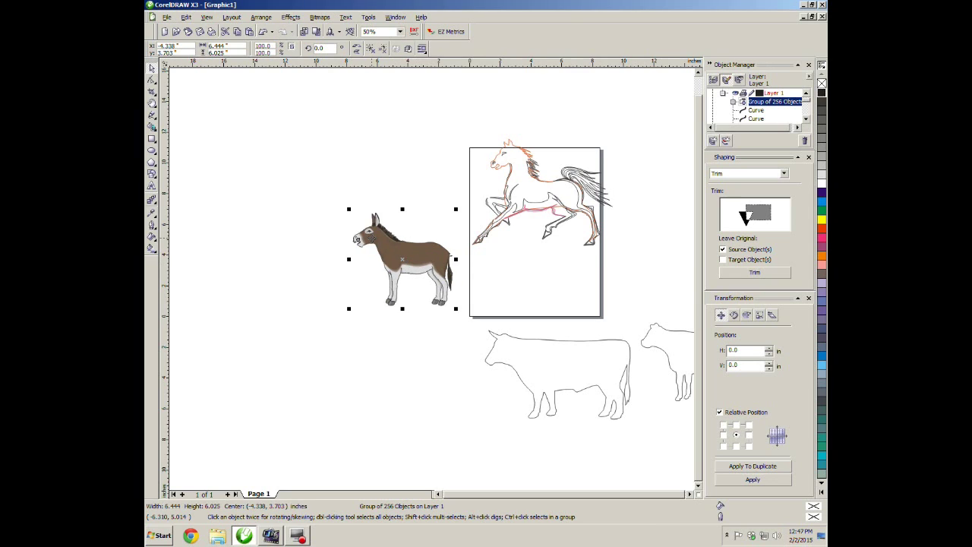
pyautogui.scroll(3, 383, 237)
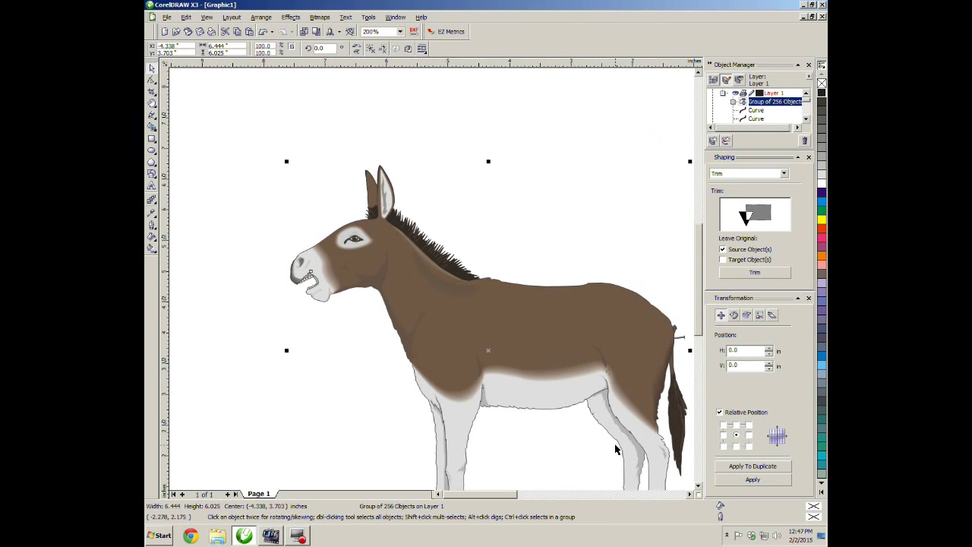
pyautogui.click(698, 489)
pyautogui.click(697, 488)
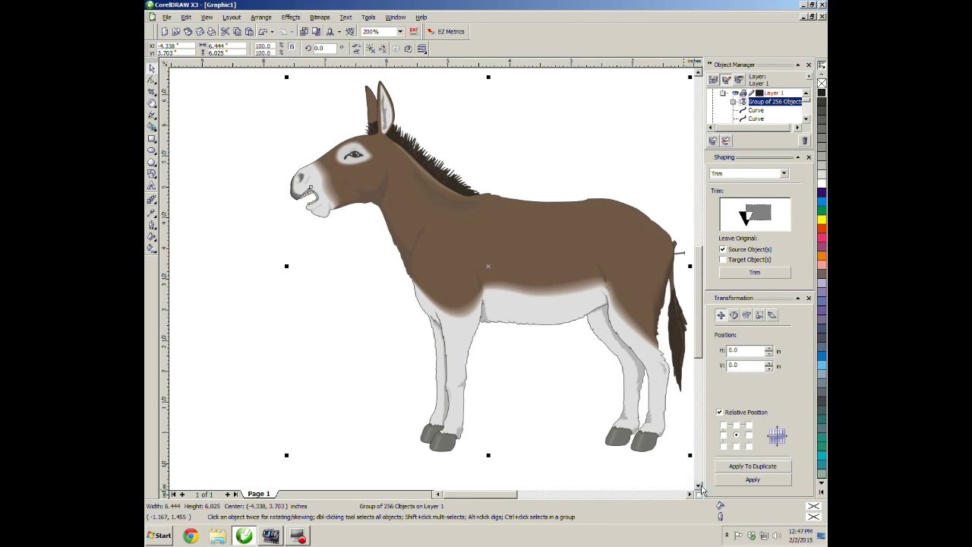
pyautogui.click(690, 495)
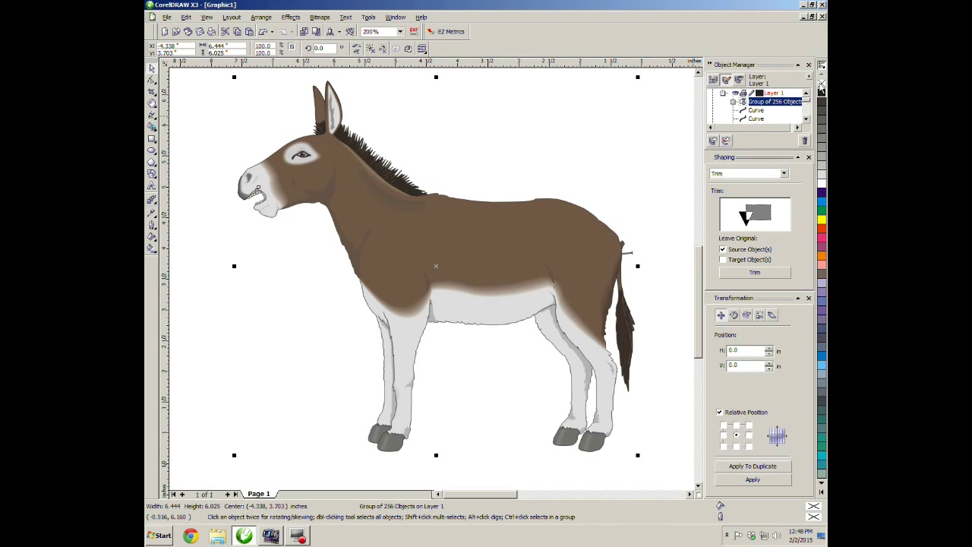
# - Remove the fill from the donkey group and set its outlines to black
pyautogui.rightClick(821, 87)
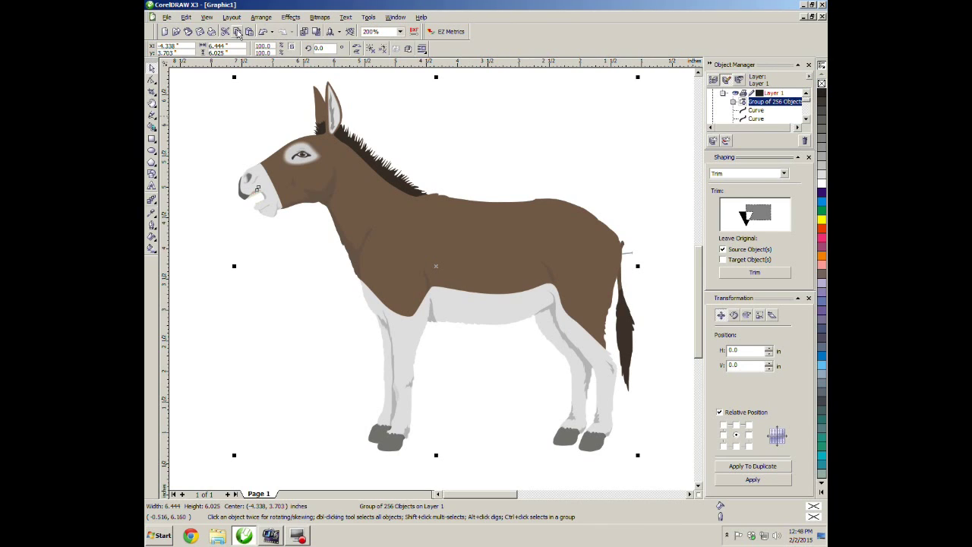
pyautogui.click(262, 32)
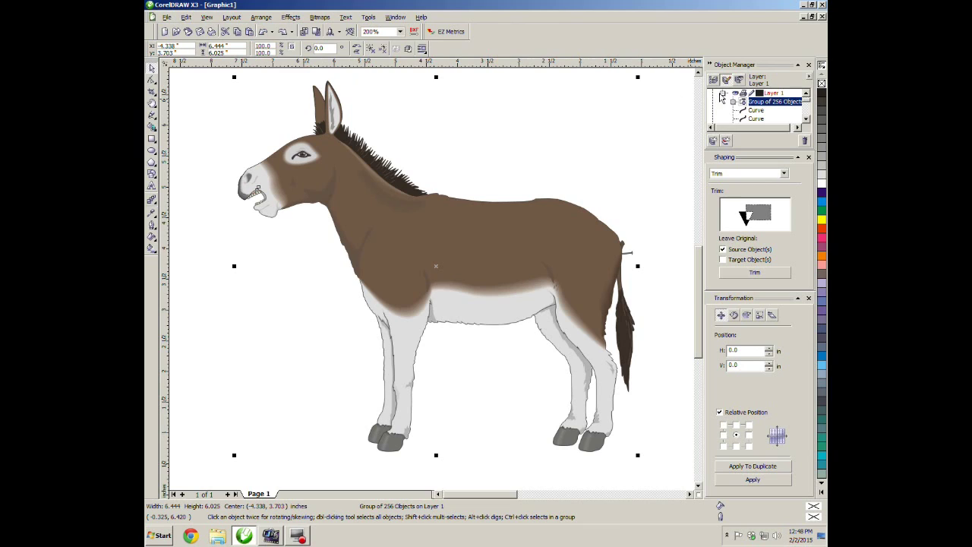
pyautogui.click(822, 84)
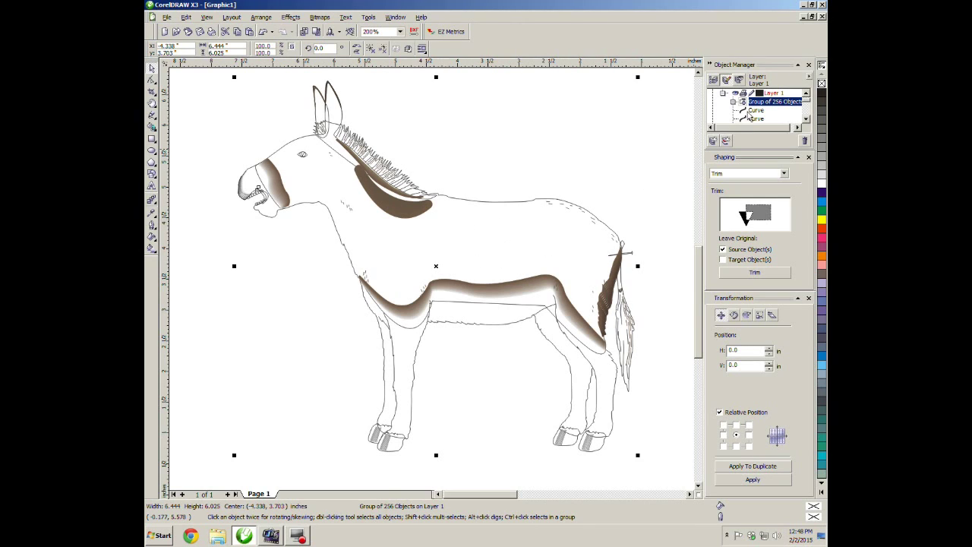
pyautogui.click(822, 93)
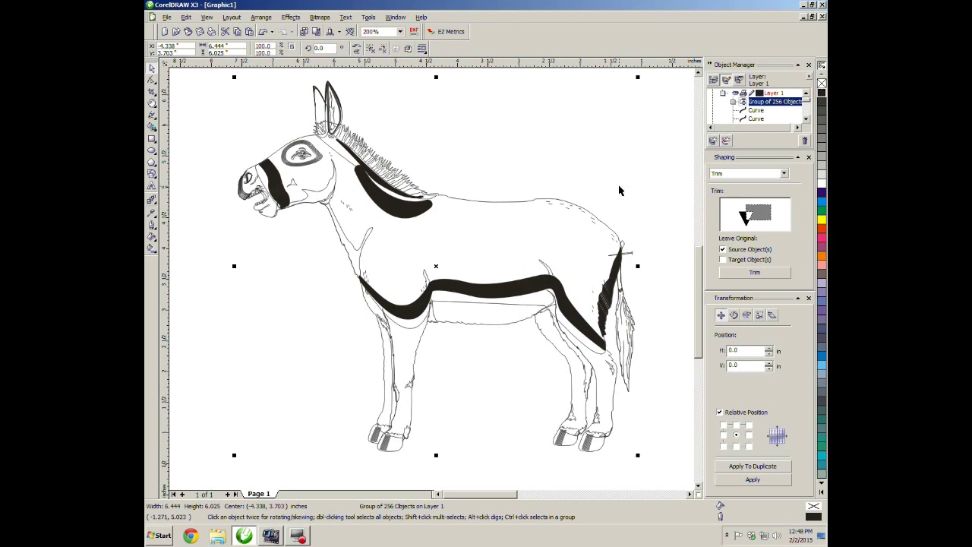
pyautogui.click(503, 134)
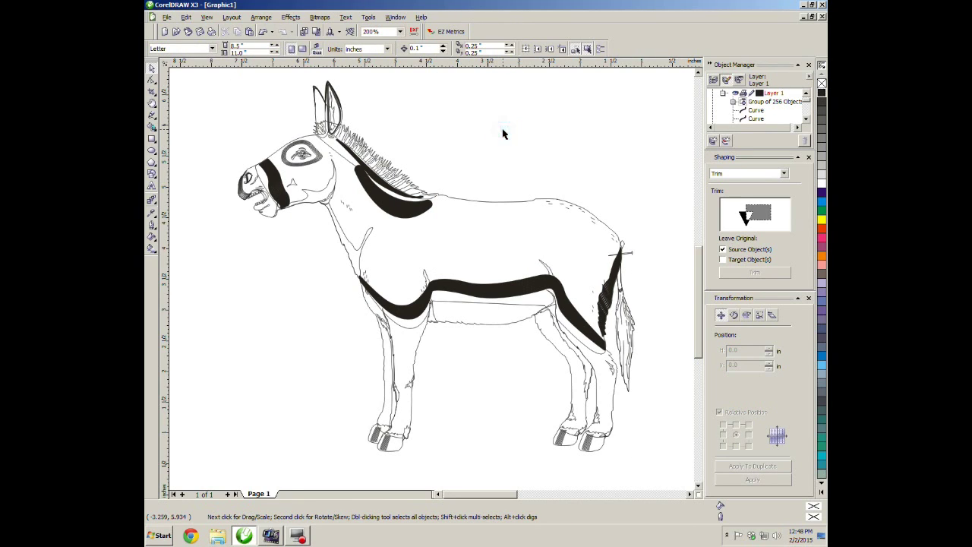
# - Ungroup the donkey drawing
pyautogui.click(377, 203)
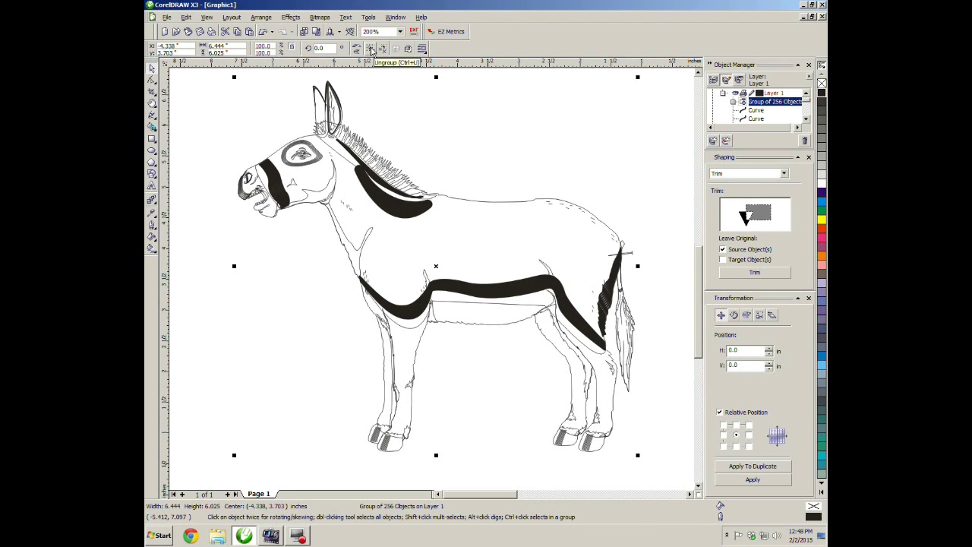
pyautogui.click(372, 50)
pyautogui.click(447, 126)
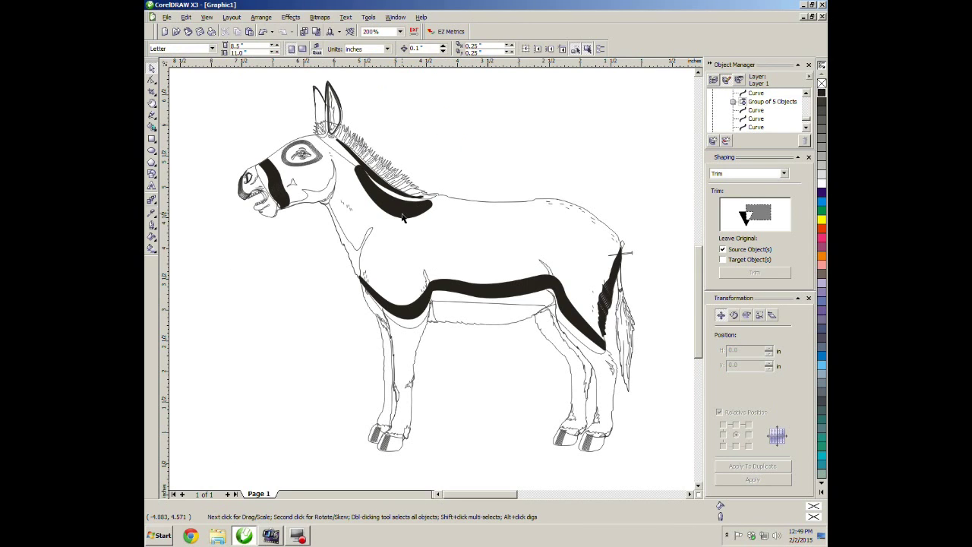
# - Delete the stacked thick shading curves on the donkey's neck below the mane one after another
pyautogui.click(395, 210)
pyautogui.moveTo(395, 209); pyautogui.dragTo(396, 233)
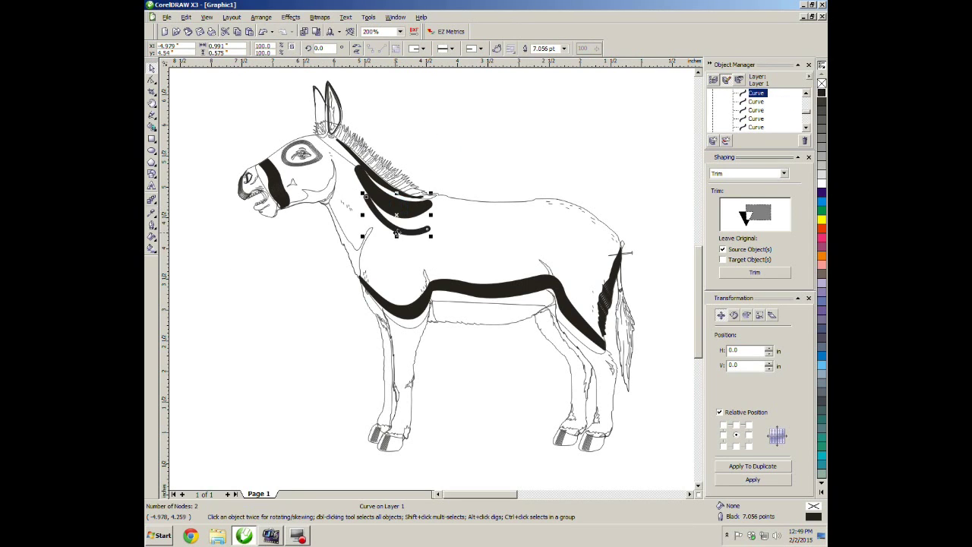
pyautogui.hotkey('ctrl', 'z')
pyautogui.moveTo(380, 195); pyautogui.dragTo(388, 226)
pyautogui.hotkey('ctrl', 'z')
pyautogui.hotkey('ctrl', 'z')
pyautogui.hotkey('ctrl', 'z')
pyautogui.hotkey('ctrl', 'z')
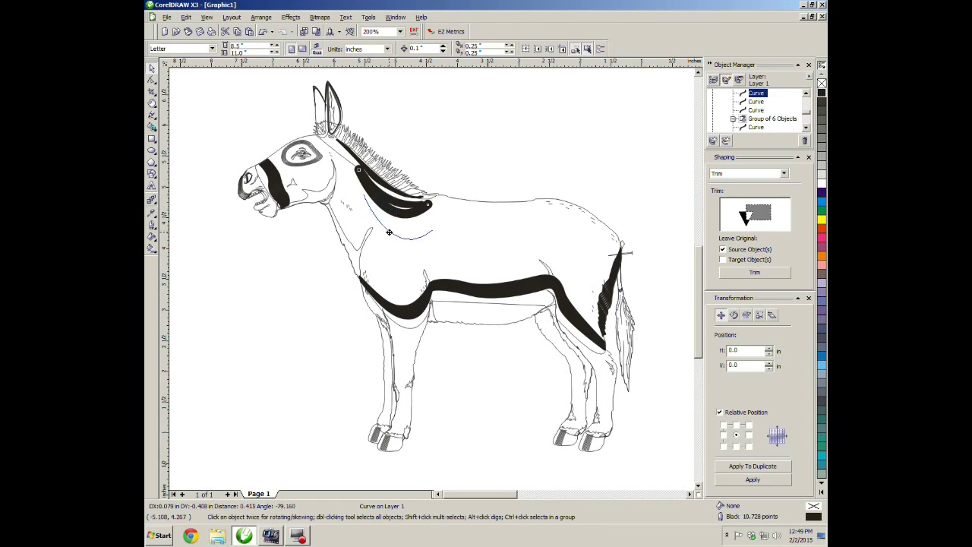
pyautogui.hotkey('ctrl', 'shift', 'z')
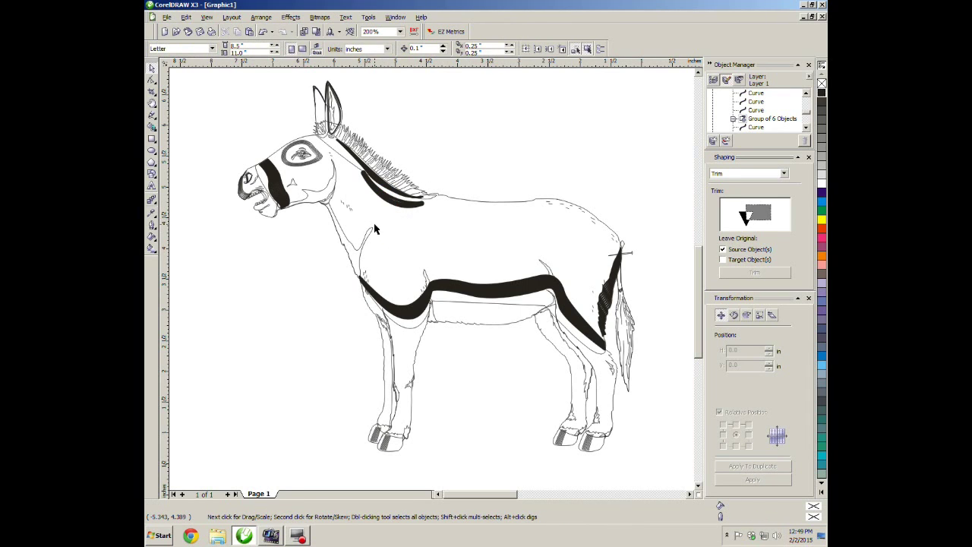
pyautogui.click(384, 198)
pyautogui.click(386, 199)
pyautogui.click(387, 201)
pyautogui.press('Delete')
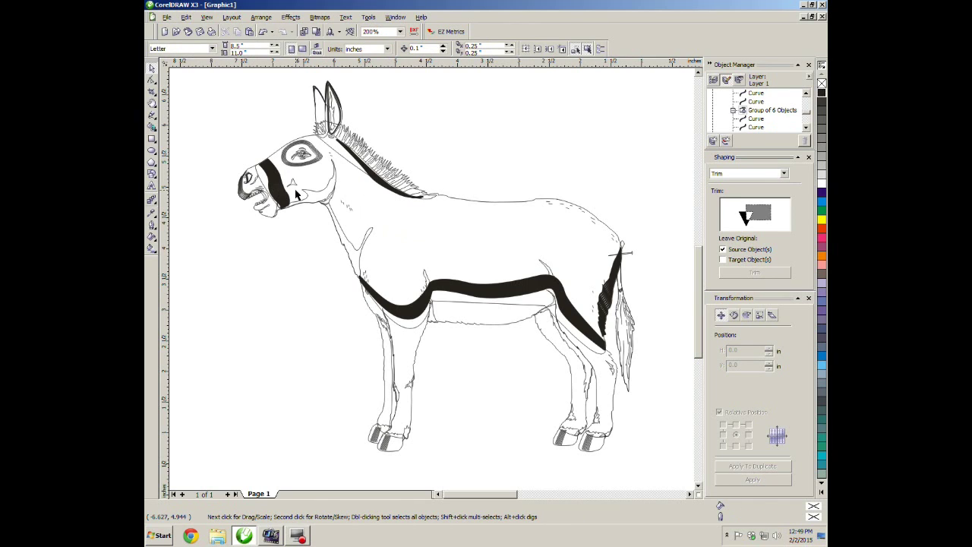
# - Pull the thick shading band group and its two remaining edge strokes off the donkey's muzzle and delete them
pyautogui.moveTo(285, 192); pyautogui.dragTo(282, 242)
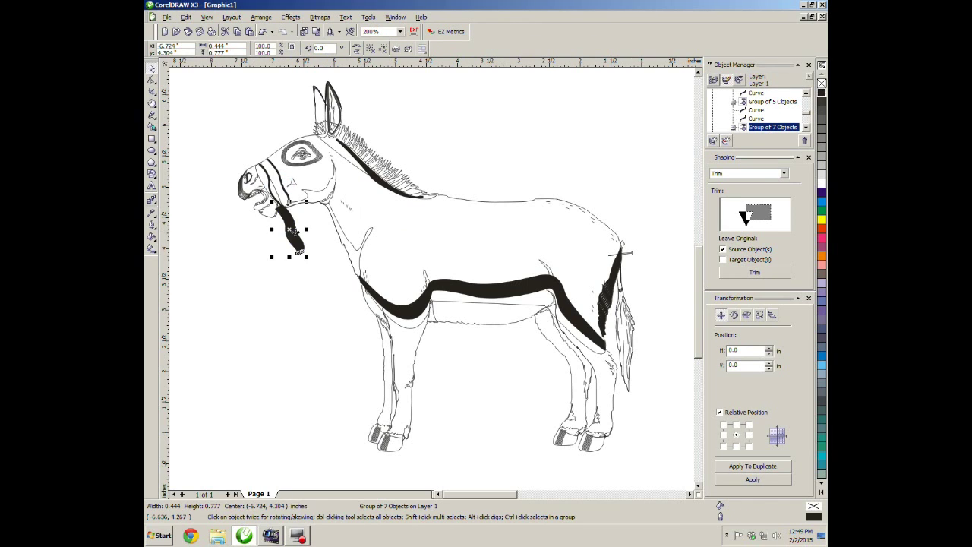
pyautogui.press('Delete')
pyautogui.moveTo(283, 184); pyautogui.dragTo(293, 235)
pyautogui.press('Delete')
pyautogui.moveTo(269, 188); pyautogui.dragTo(291, 245)
pyautogui.press('Delete')
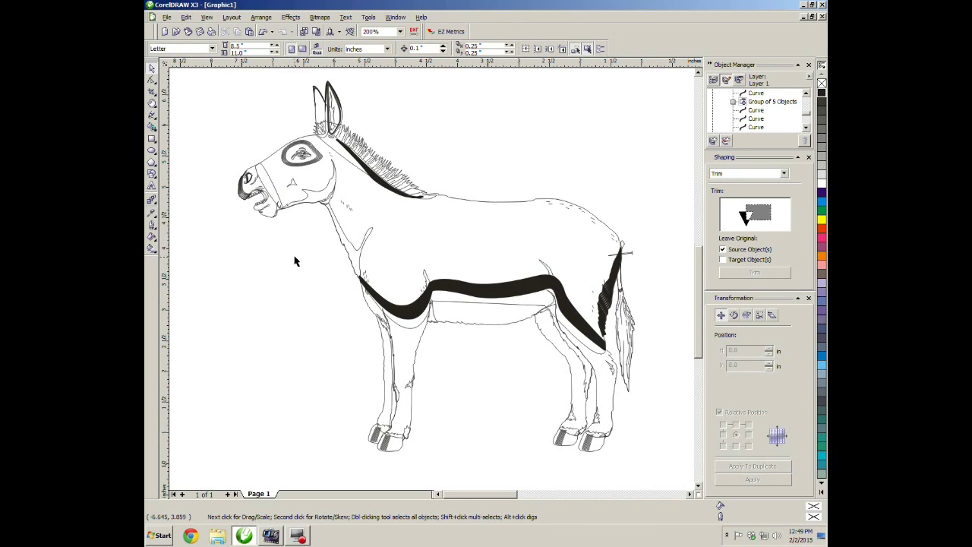
pyautogui.moveTo(275, 190); pyautogui.dragTo(300, 242)
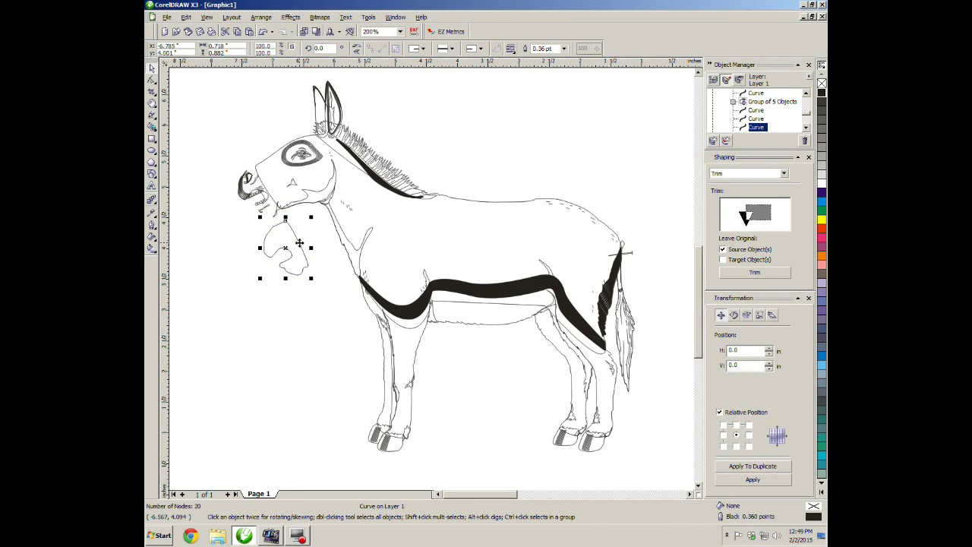
pyautogui.click(263, 34)
pyautogui.click(293, 215)
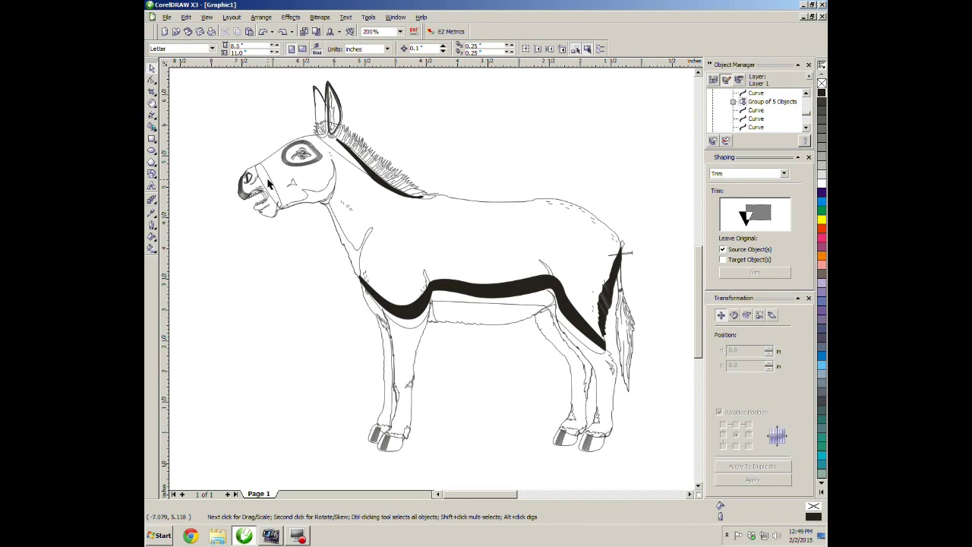
# - Move the muzzle outline off the donkey's head to check its shape, and undo the move
pyautogui.moveTo(272, 182); pyautogui.dragTo(272, 228)
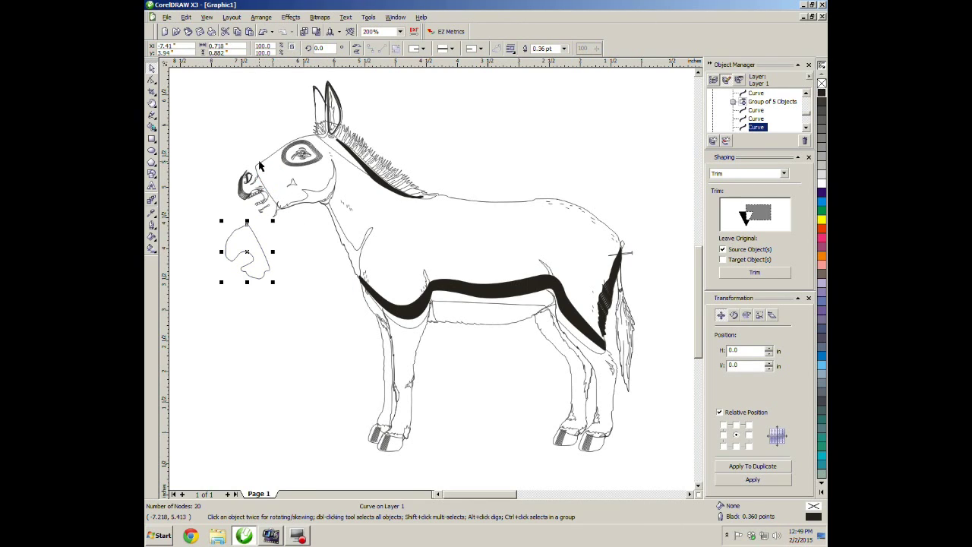
pyautogui.click(263, 34)
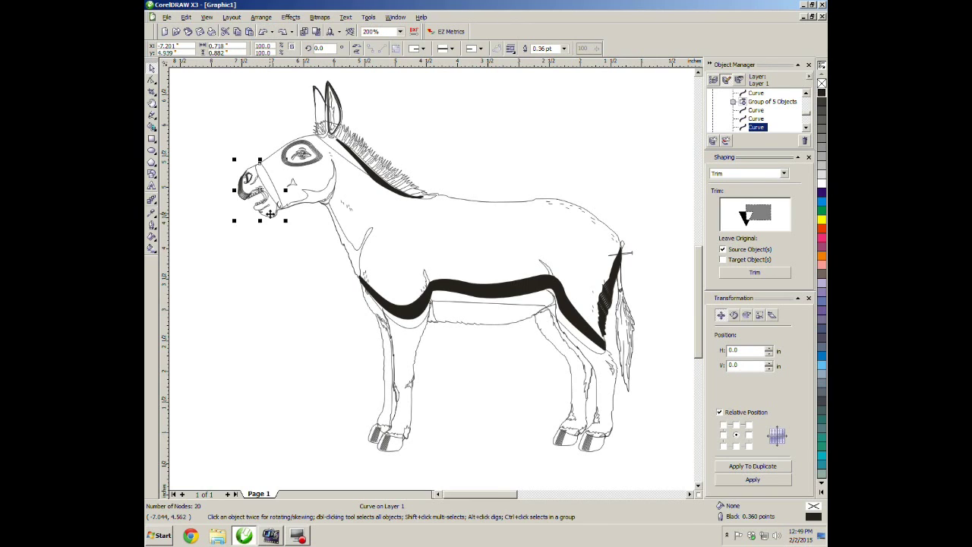
pyautogui.click(289, 272)
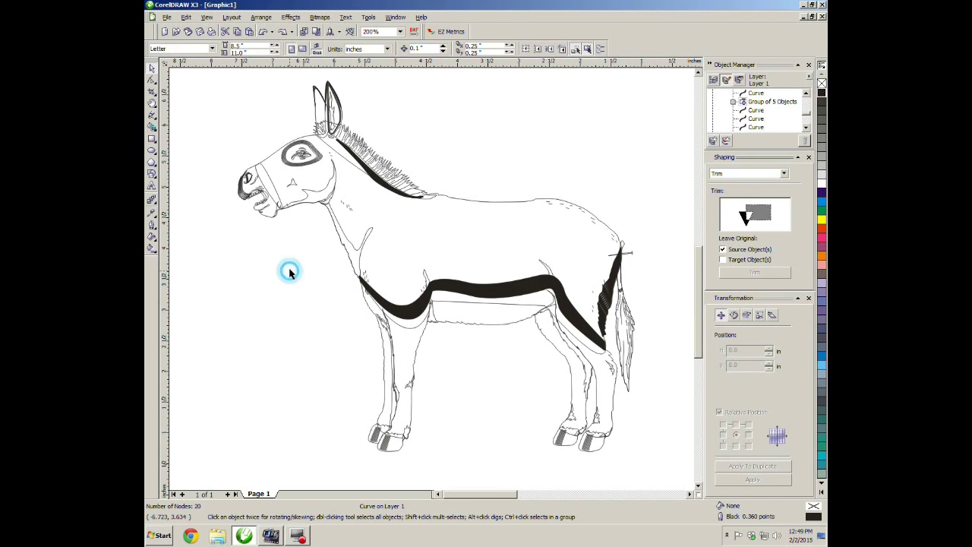
# - Weld the donkey's muzzle outline to the head and body outline without leaving the original source or target objects
pyautogui.click(275, 191)
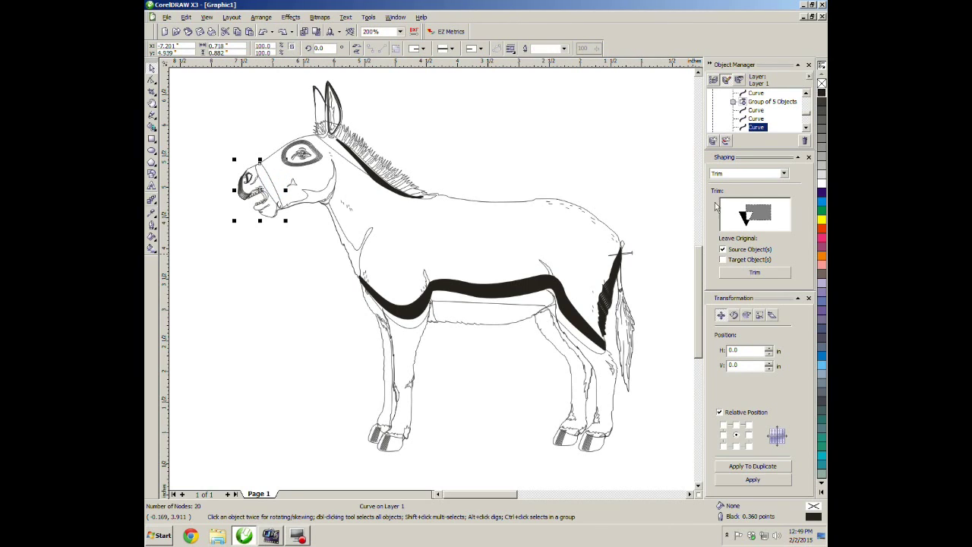
pyautogui.click(785, 173)
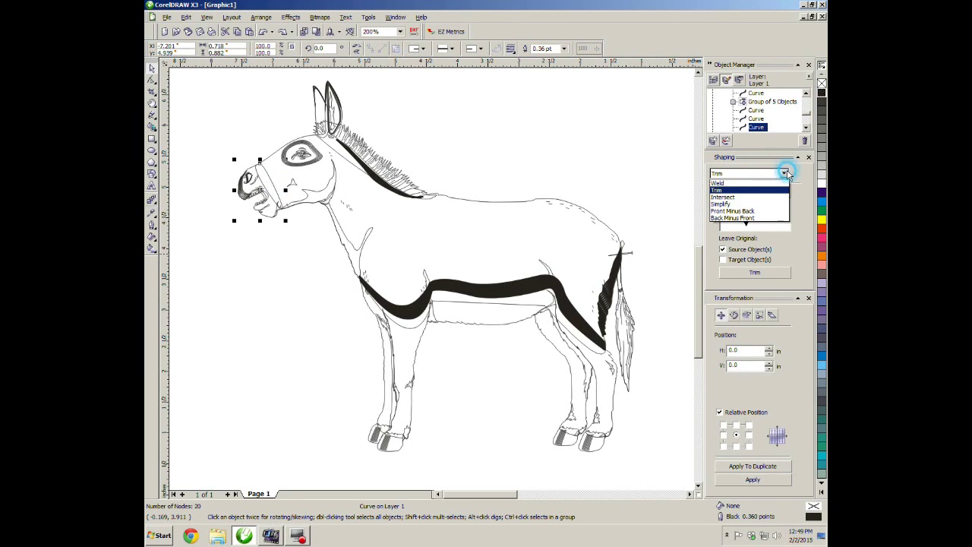
pyautogui.click(719, 183)
pyautogui.click(742, 273)
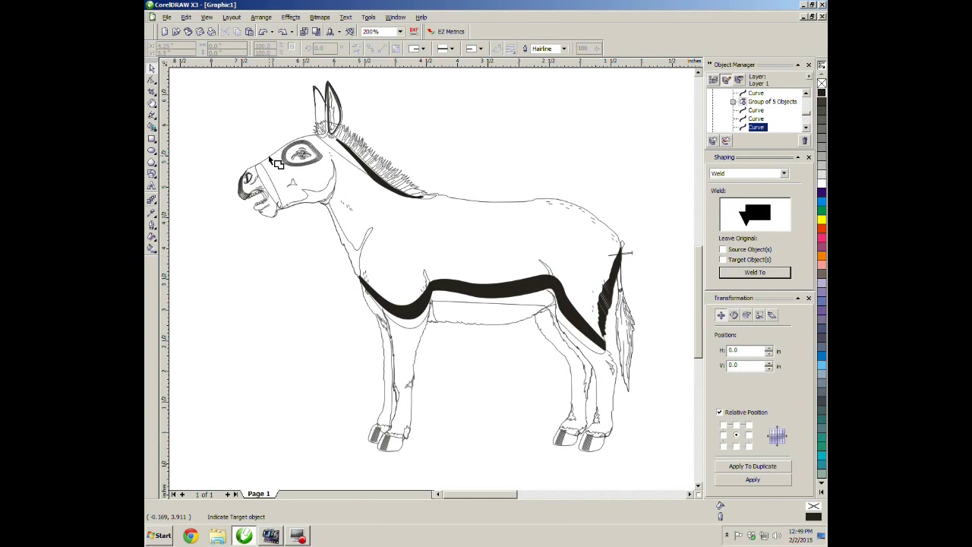
pyautogui.click(270, 160)
pyautogui.click(218, 120)
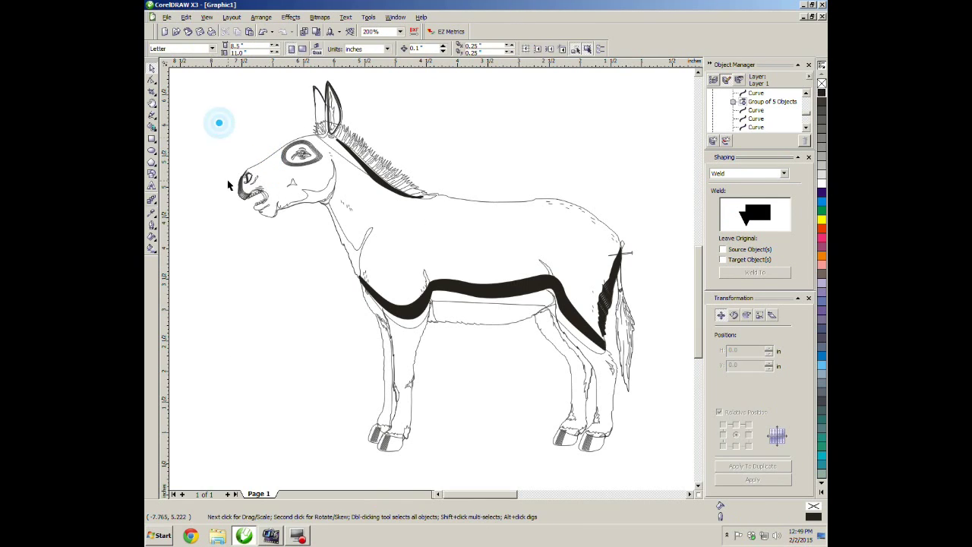
# - Move the welded head and body outline downward to check that it is one curve, and undo the move
pyautogui.click(263, 158)
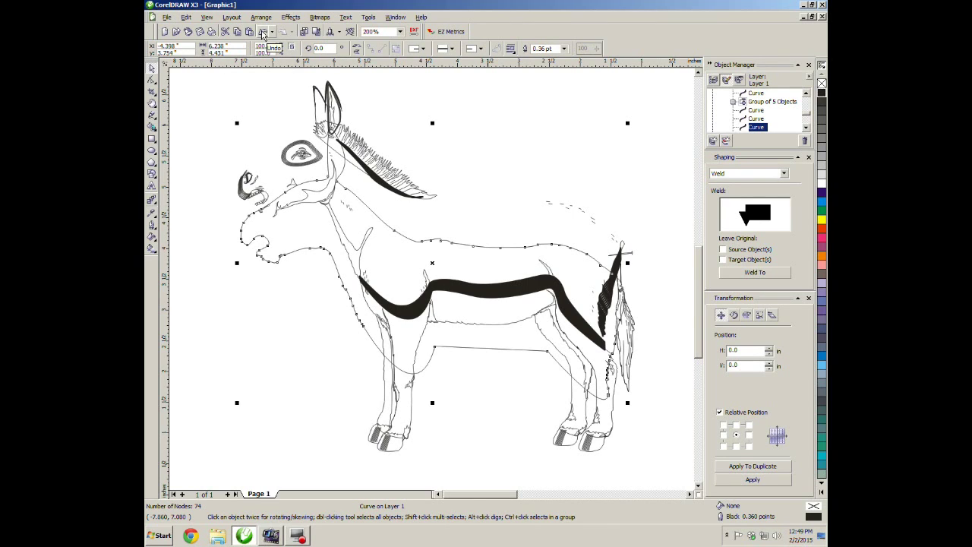
pyautogui.click(263, 31)
pyautogui.click(223, 251)
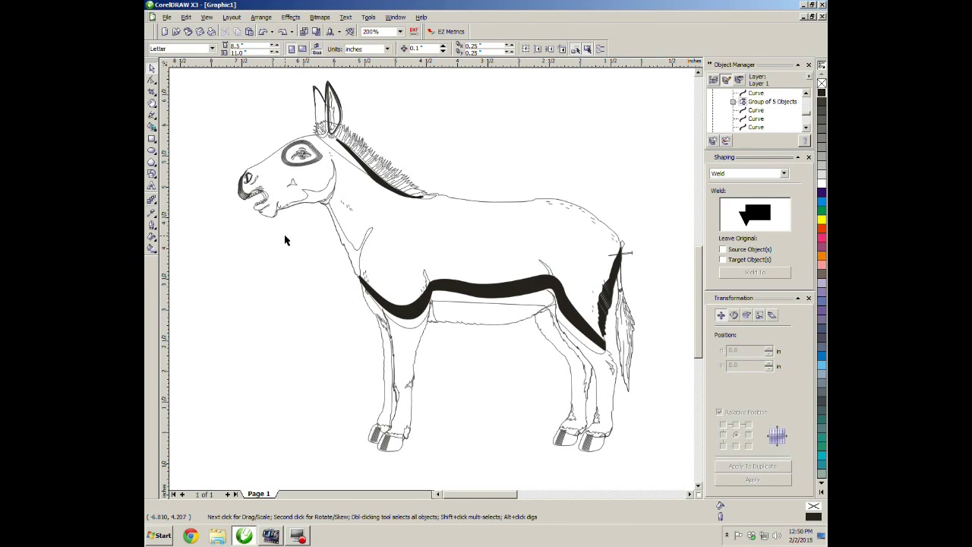